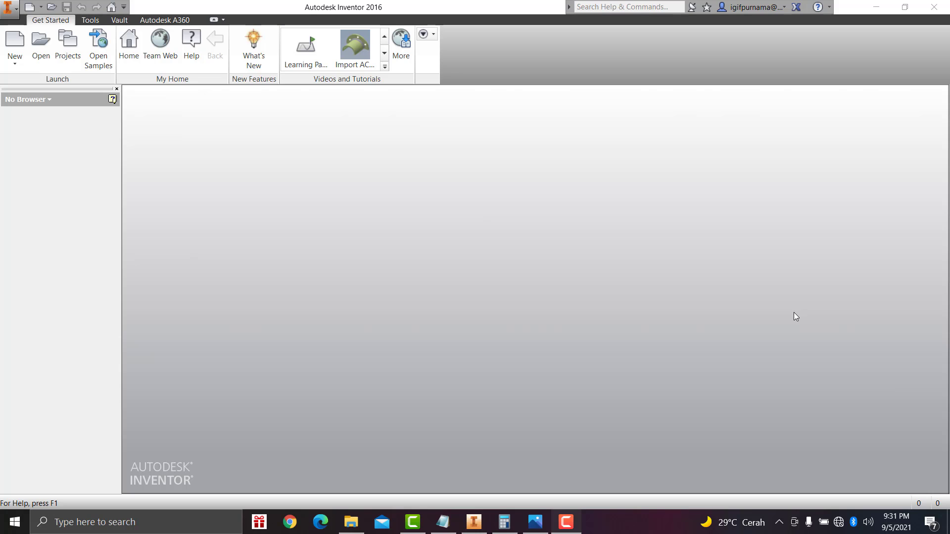
- View the reference part drawing in Photos, then bring Inventor back to the front
{"action": "left_click", "coordinate": [535, 522]}
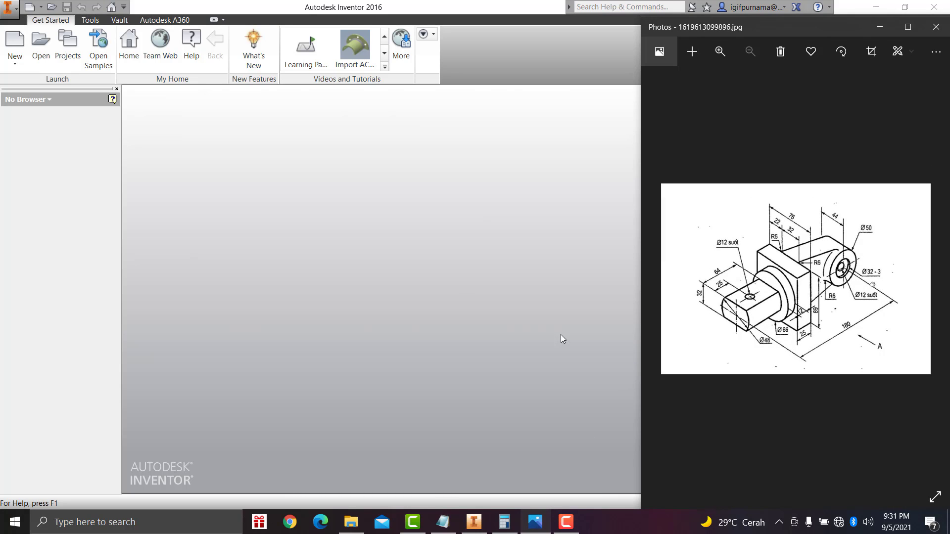
{"action": "left_click", "coordinate": [366, 248]}
- Create a new part from the Metric Sheet Metal (mm).ipt template
{"action": "left_click", "coordinate": [15, 63]}
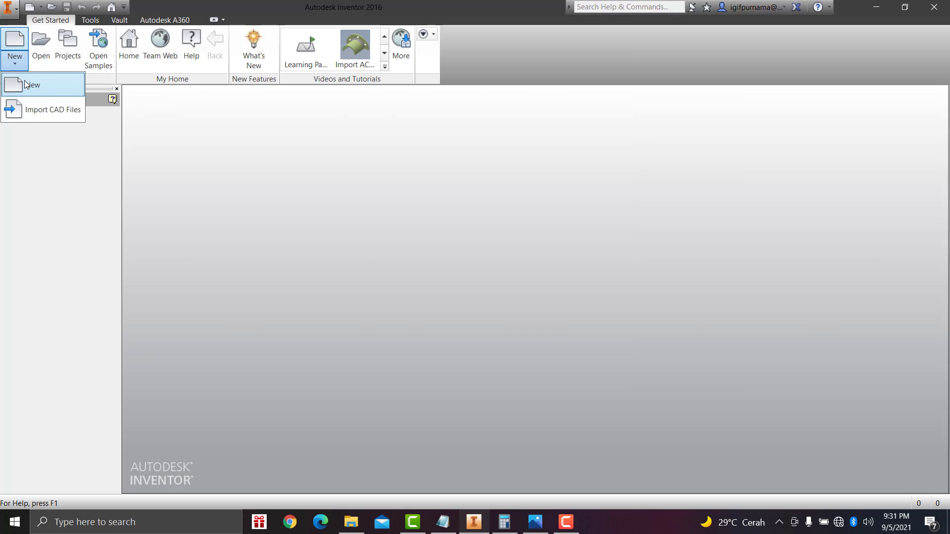
{"action": "left_click", "coordinate": [25, 80]}
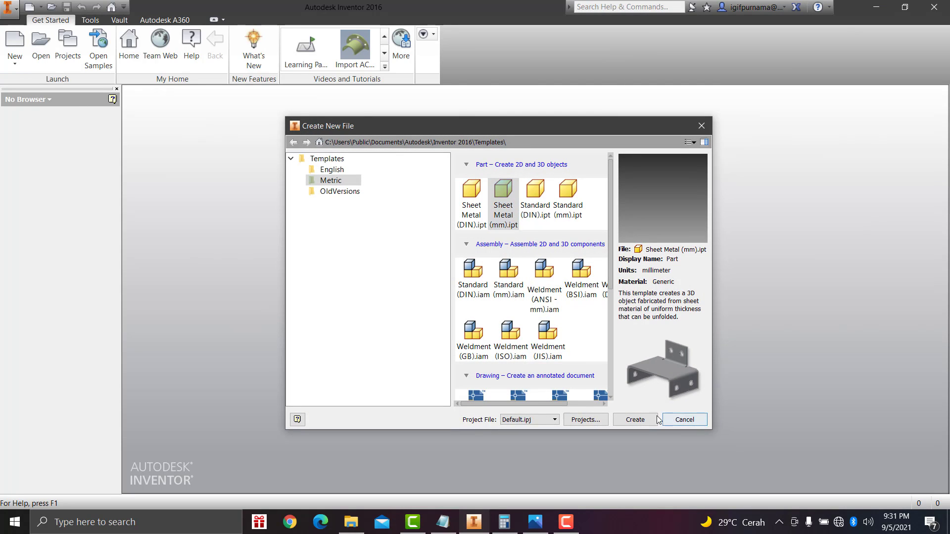
{"action": "left_click", "coordinate": [503, 228]}
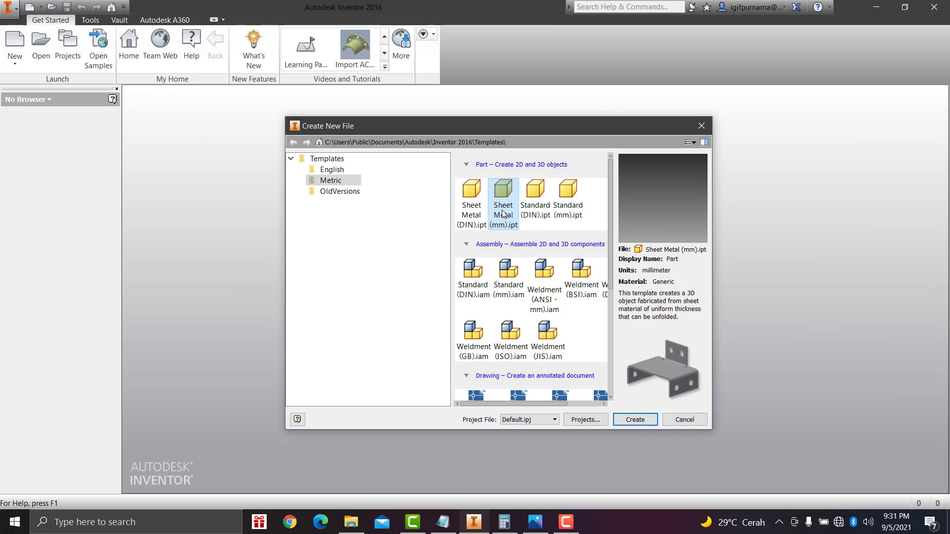
{"action": "left_click", "coordinate": [638, 422]}
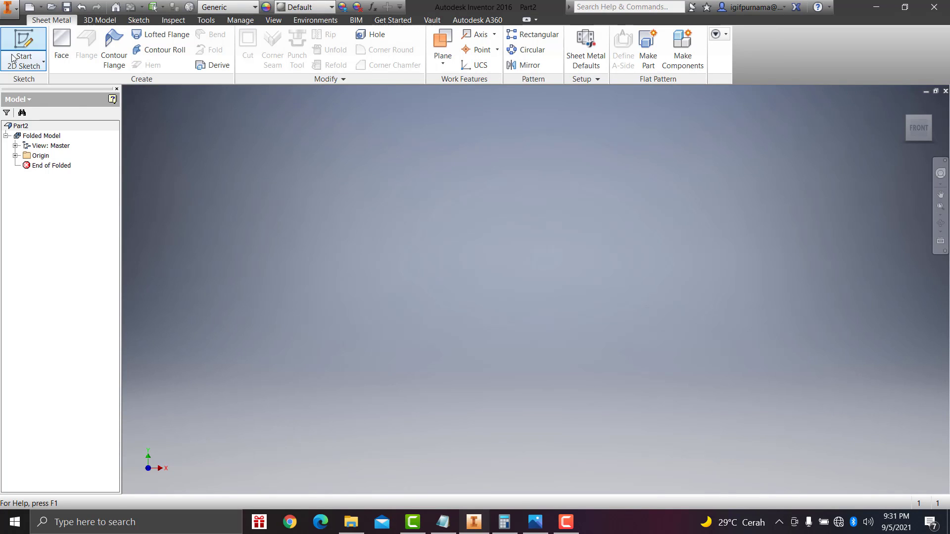
- Start Sketch1 on the YZ origin plane and bring up the reference drawing
{"action": "left_click", "coordinate": [13, 58]}
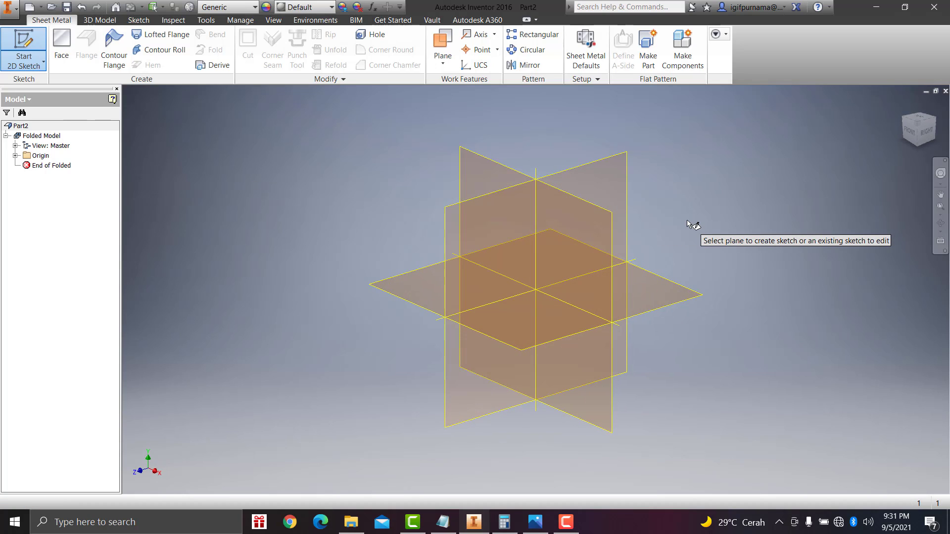
{"action": "left_click", "coordinate": [446, 208]}
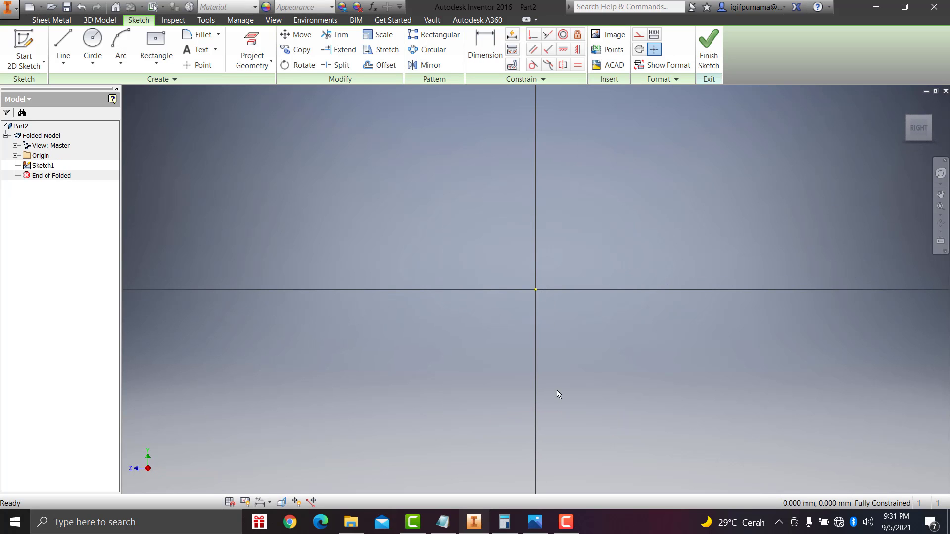
{"action": "left_click", "coordinate": [535, 522]}
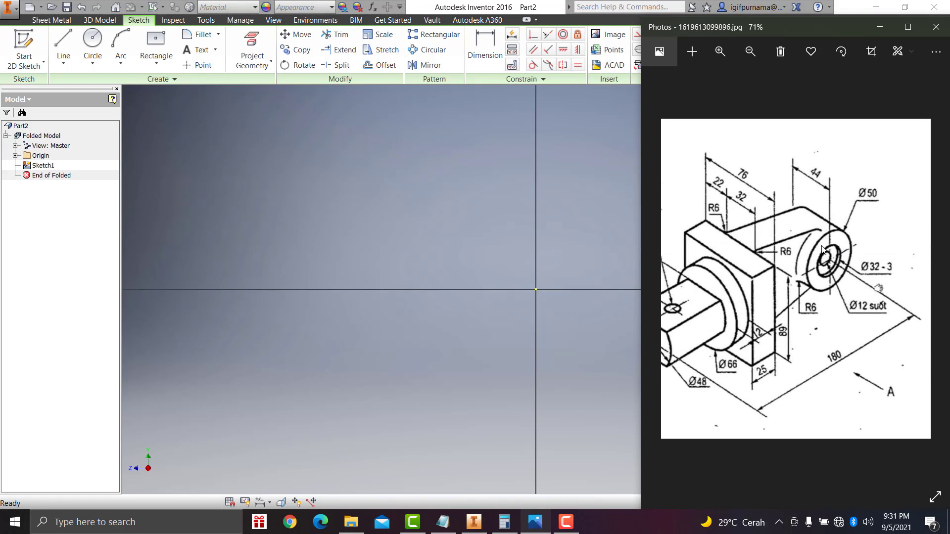
- Zoom the drawing onto the Ø50 boss and its Ø32 and Ø12 holes
{"action": "scroll", "coordinate": [823, 249], "scroll_direction": "up", "scroll_amount": 2}
{"action": "scroll", "coordinate": [828, 259], "scroll_direction": "down", "scroll_amount": 3}
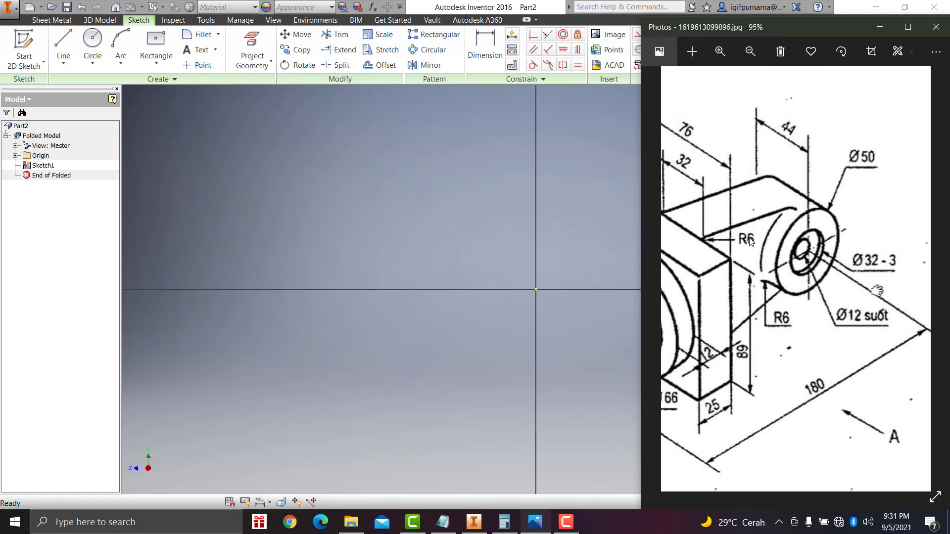
{"action": "scroll", "coordinate": [831, 260], "scroll_direction": "up", "scroll_amount": 2}
{"action": "scroll", "coordinate": [832, 260], "scroll_direction": "up", "scroll_amount": 2}
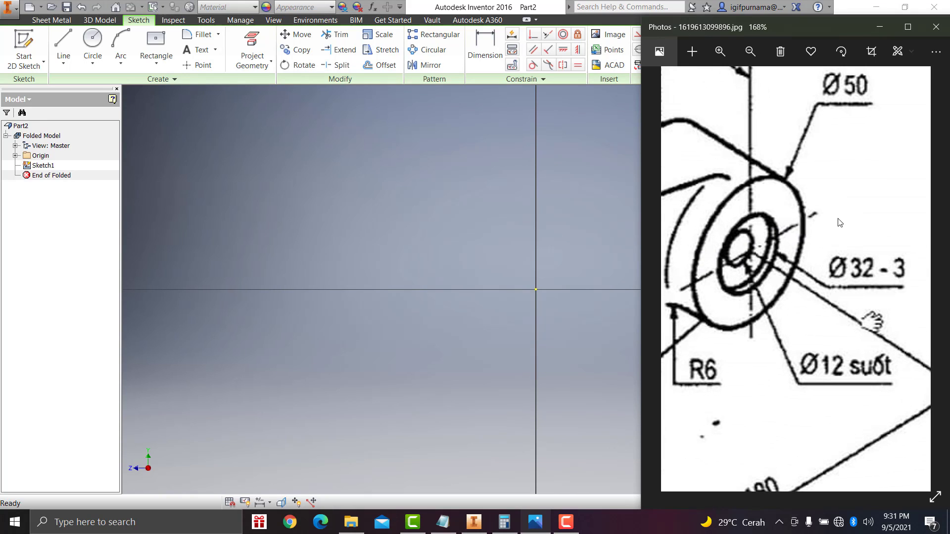
{"action": "scroll", "coordinate": [802, 198], "scroll_direction": "down", "scroll_amount": 1}
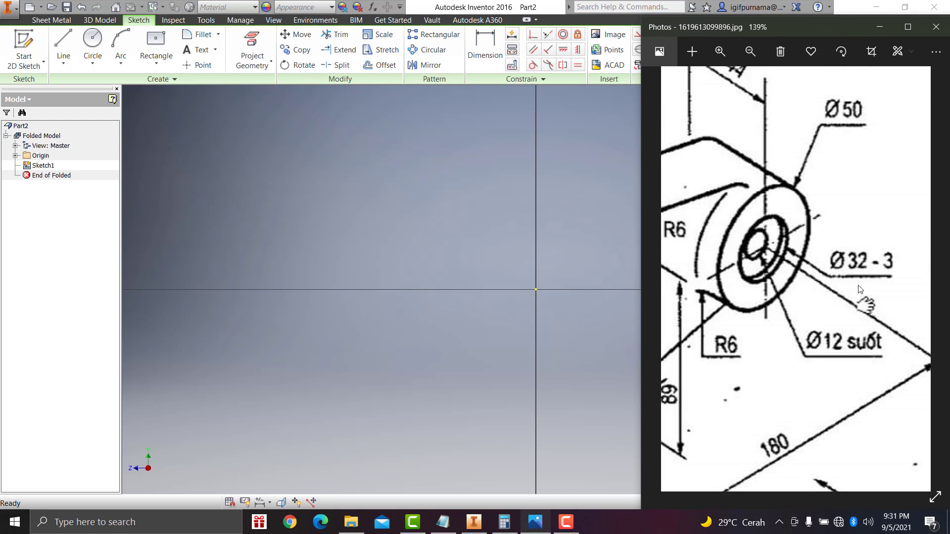
{"action": "left_click", "coordinate": [92, 41]}
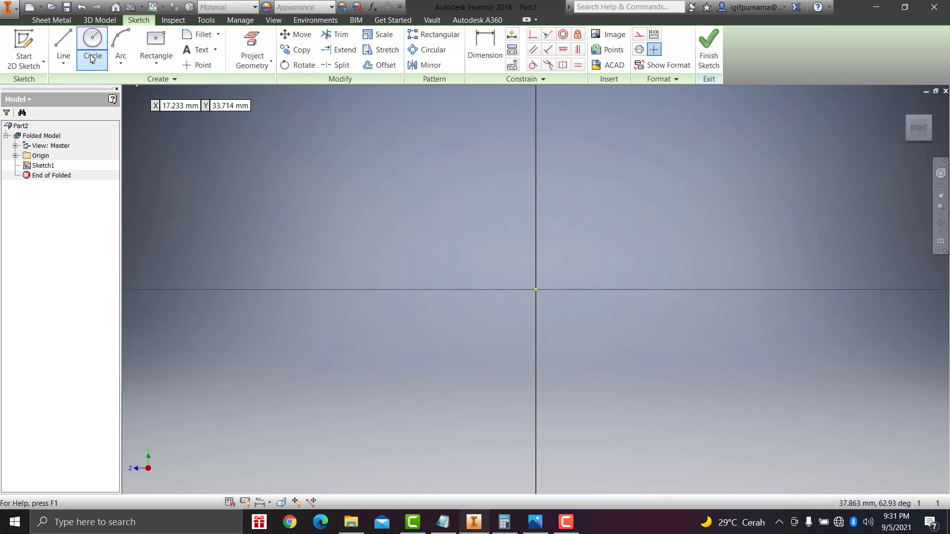
- Draw concentric Ø50 and Ø12 circles centred on the sketch origin
{"action": "left_click", "coordinate": [536, 290]}
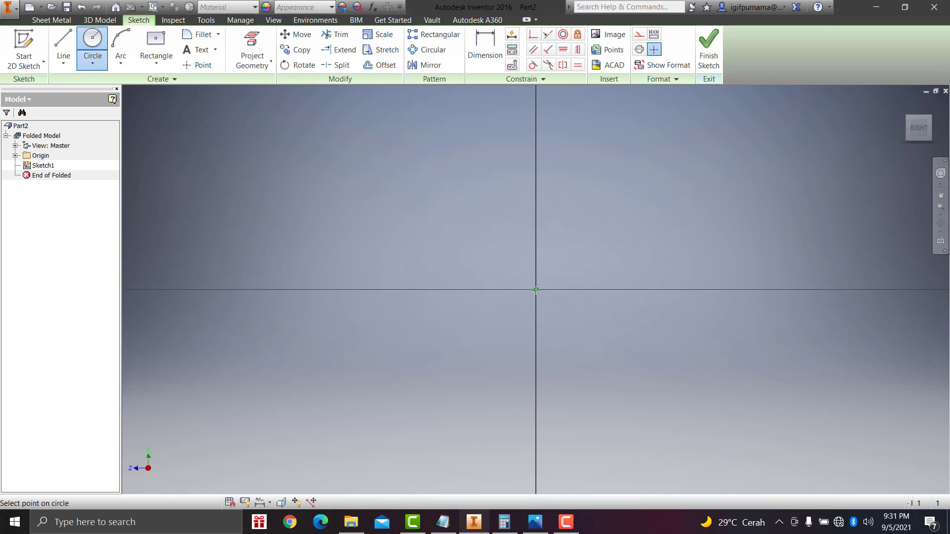
{"action": "type", "text": "50"}
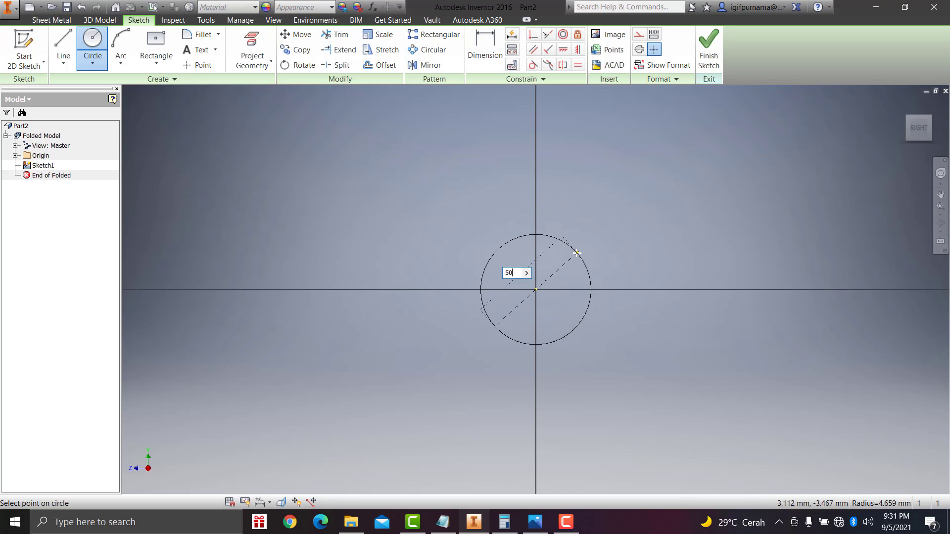
{"action": "key", "text": "Return"}
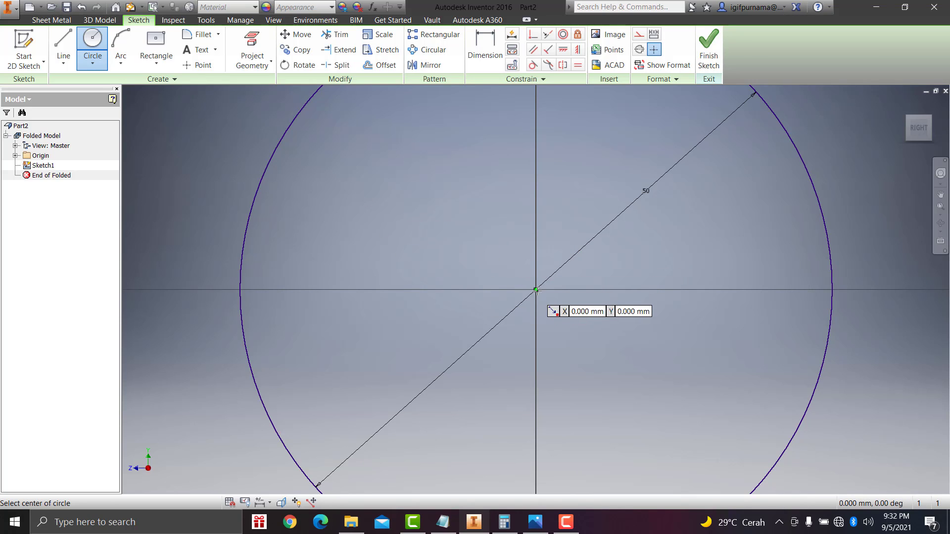
{"action": "left_click", "coordinate": [536, 290]}
{"action": "type", "text": "32"}
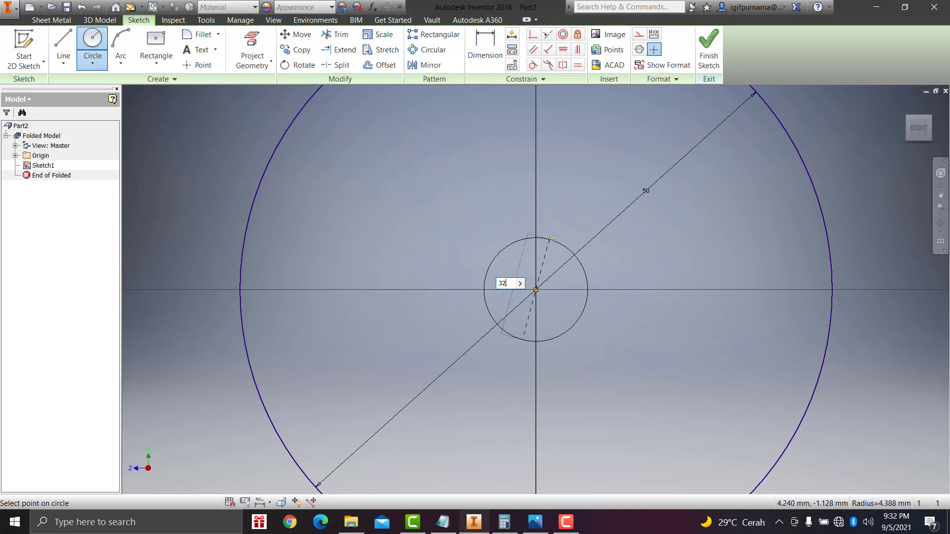
{"action": "type", "text": "12"}
{"action": "key", "text": "Return"}
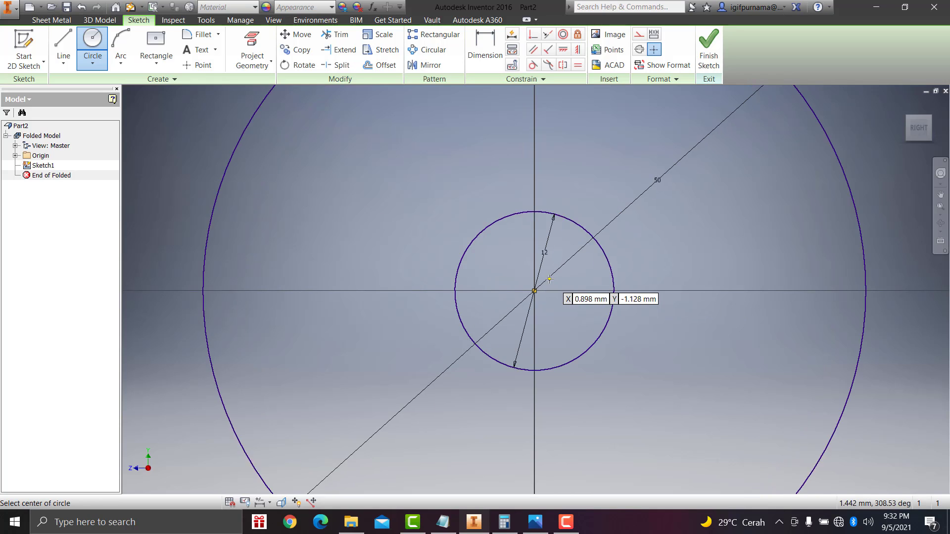
{"action": "scroll", "coordinate": [550, 280], "scroll_direction": "down", "scroll_amount": 3}
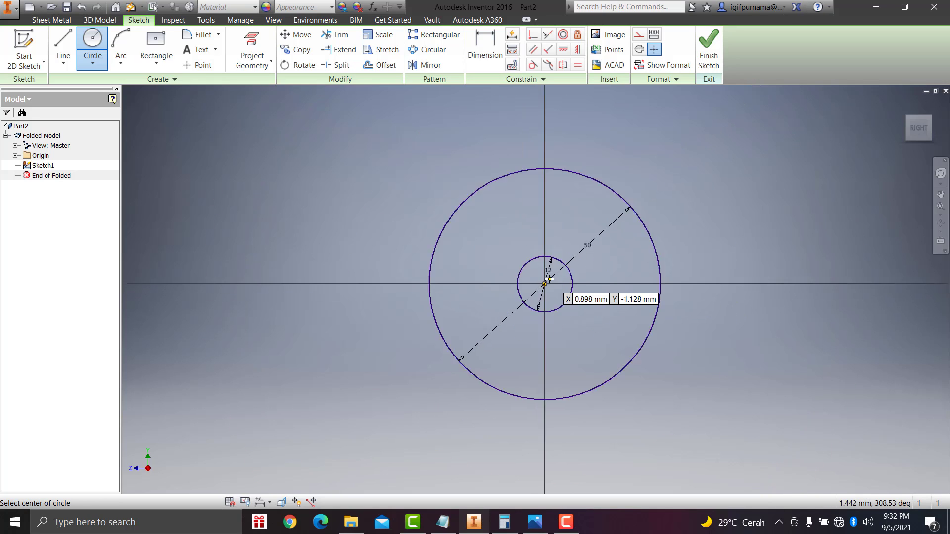
{"action": "left_click", "coordinate": [535, 522]}
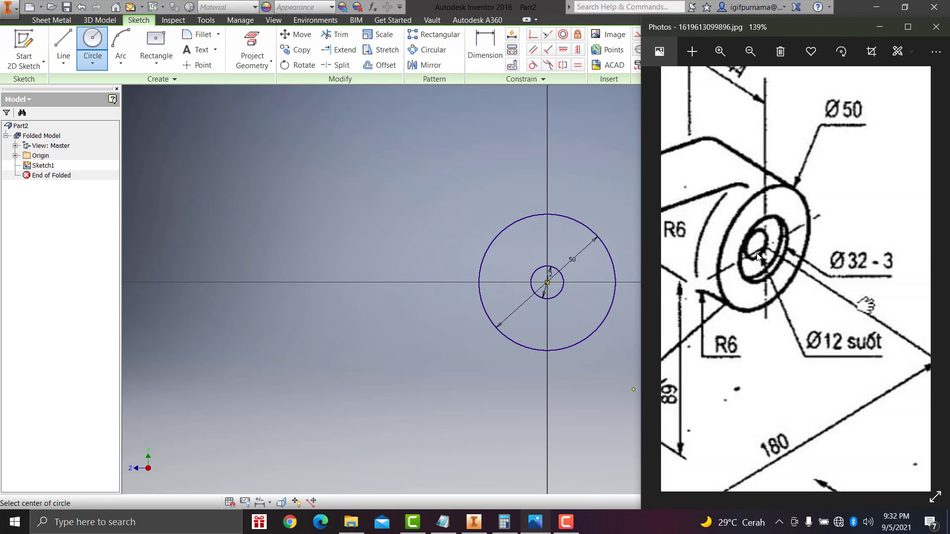
- Zoom and pan the drawing to review the block's R6, 89 and Ø66 dimensions
{"action": "scroll", "coordinate": [751, 273], "scroll_direction": "down", "scroll_amount": 1}
{"action": "left_click_drag", "start_coordinate": [821, 200], "coordinate": [765, 306]}
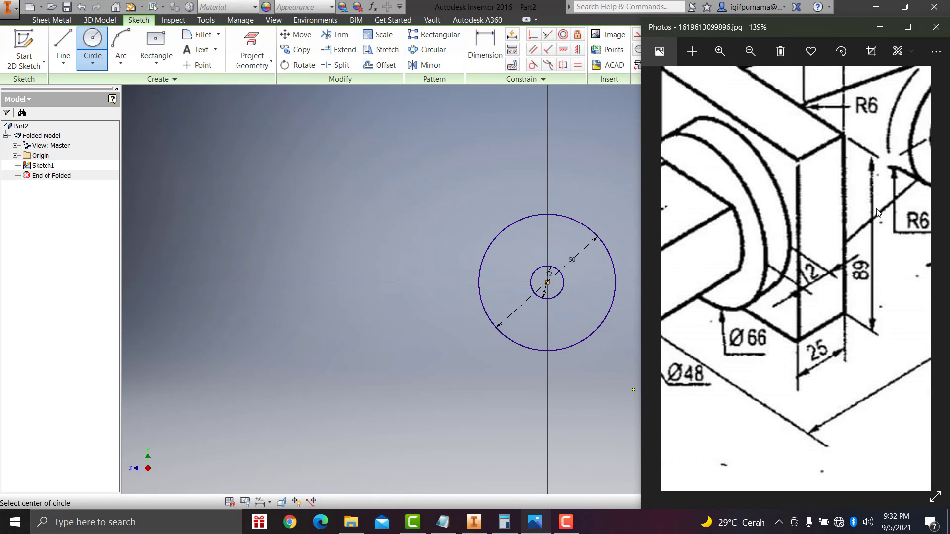
{"action": "scroll", "coordinate": [772, 310], "scroll_direction": "down", "scroll_amount": 2}
{"action": "scroll", "coordinate": [782, 312], "scroll_direction": "down", "scroll_amount": 1}
{"action": "scroll", "coordinate": [791, 316], "scroll_direction": "up", "scroll_amount": 2}
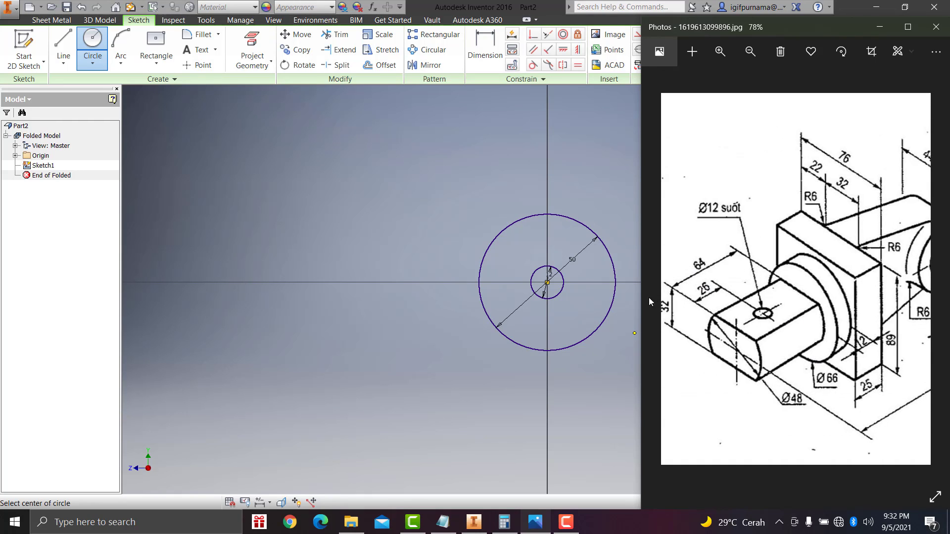
{"action": "left_click", "coordinate": [536, 523]}
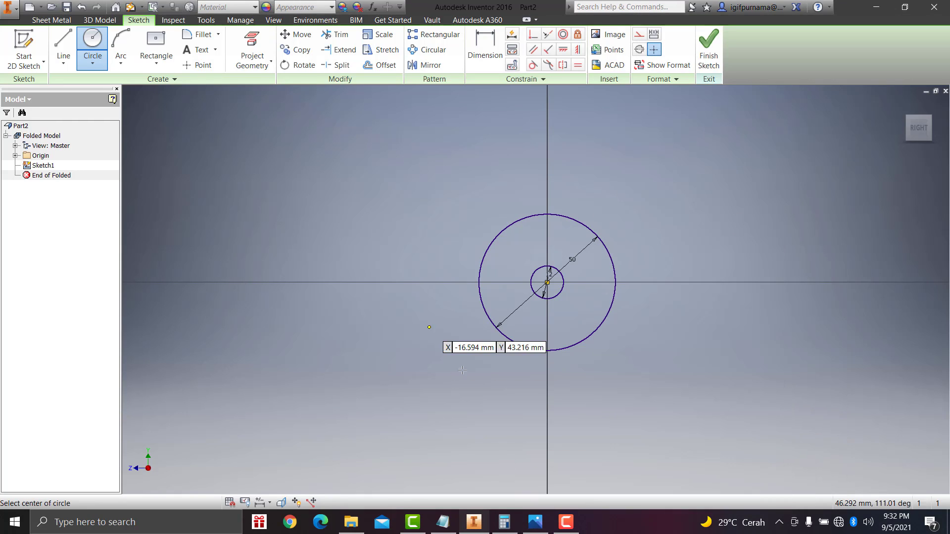
{"action": "left_click", "coordinate": [526, 525]}
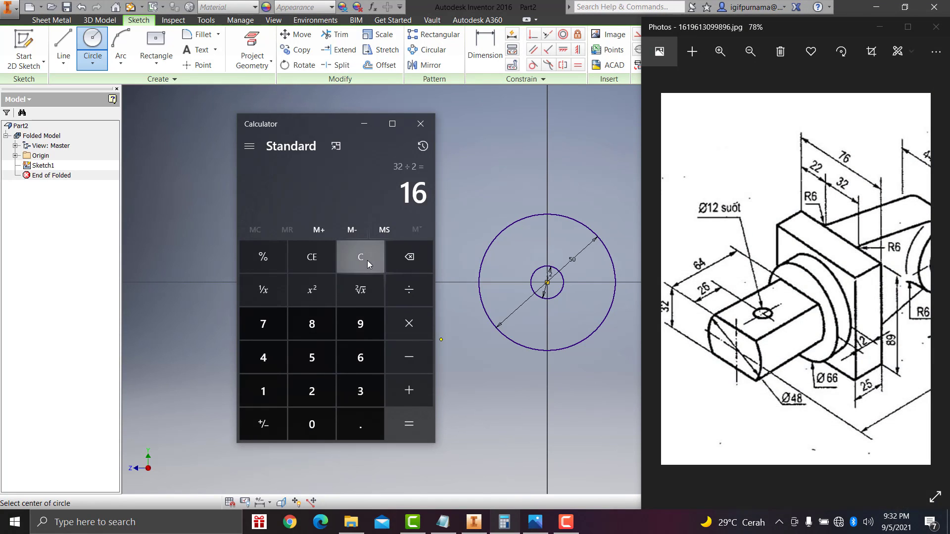
- Clear Calculator and compute 180 − 64 = 116 from the drawing's dimensions
{"action": "left_click", "coordinate": [361, 257]}
{"action": "left_click_drag", "start_coordinate": [930, 415], "coordinate": [815, 414]}
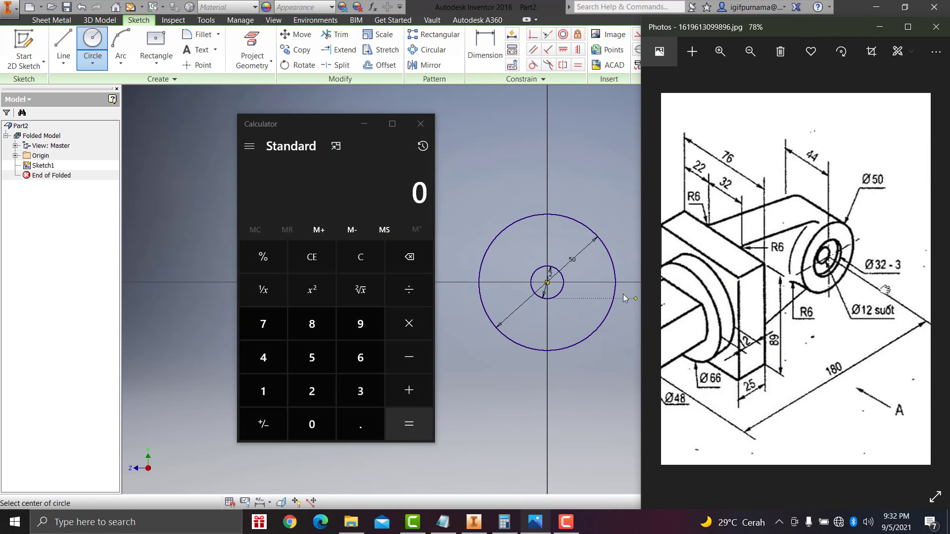
{"action": "left_click_drag", "start_coordinate": [854, 354], "coordinate": [888, 354]}
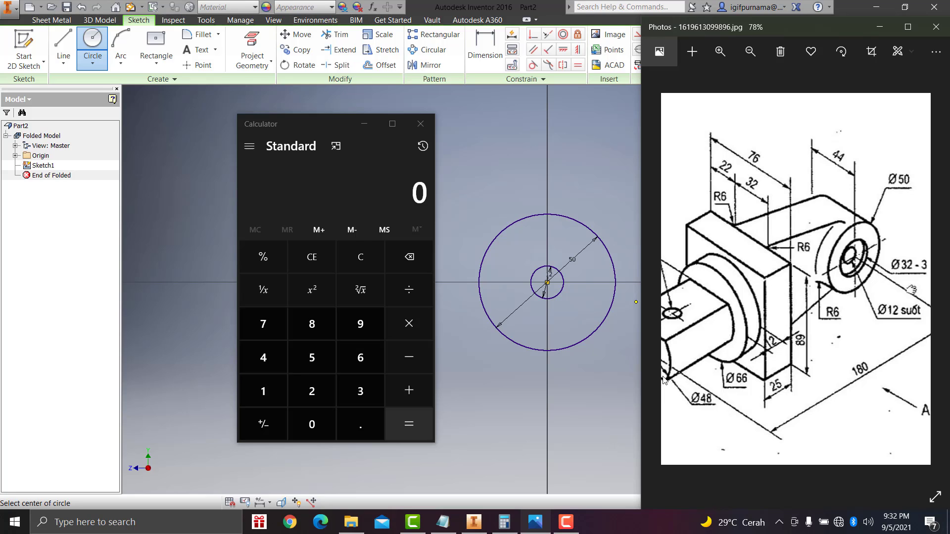
{"action": "left_click_drag", "start_coordinate": [699, 363], "coordinate": [727, 364]}
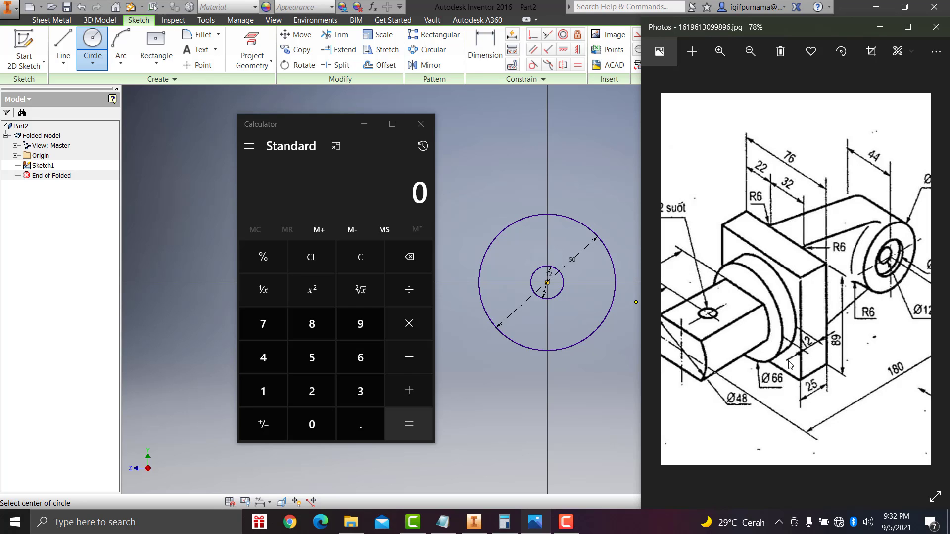
{"action": "left_click", "coordinate": [263, 392]}
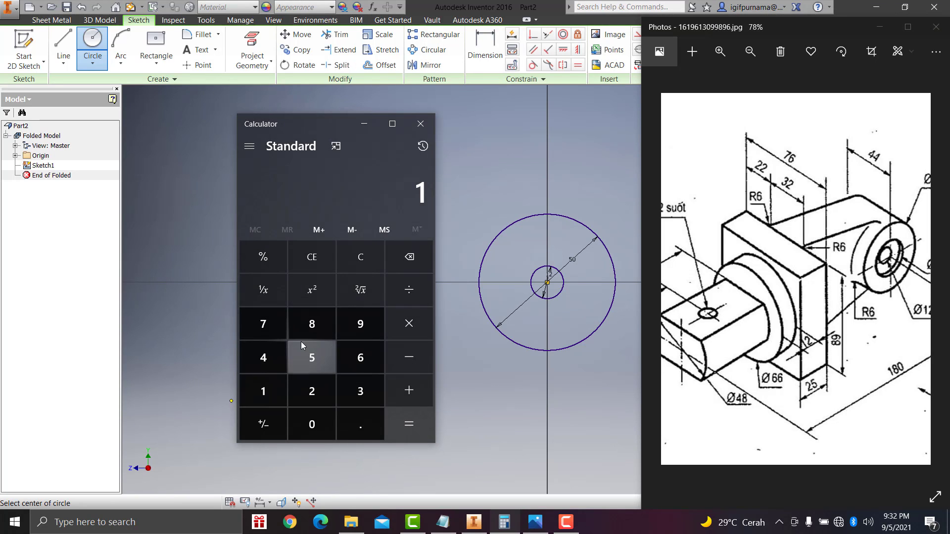
{"action": "left_click", "coordinate": [302, 342]}
{"action": "left_click", "coordinate": [398, 261]}
{"action": "type", "text": "80"}
{"action": "left_click", "coordinate": [408, 357]}
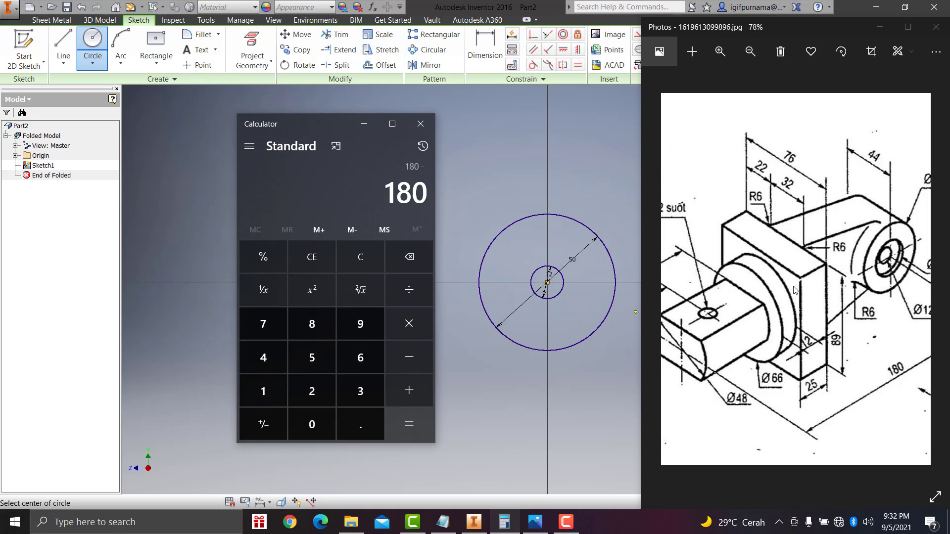
{"action": "left_click_drag", "start_coordinate": [794, 290], "coordinate": [854, 290]}
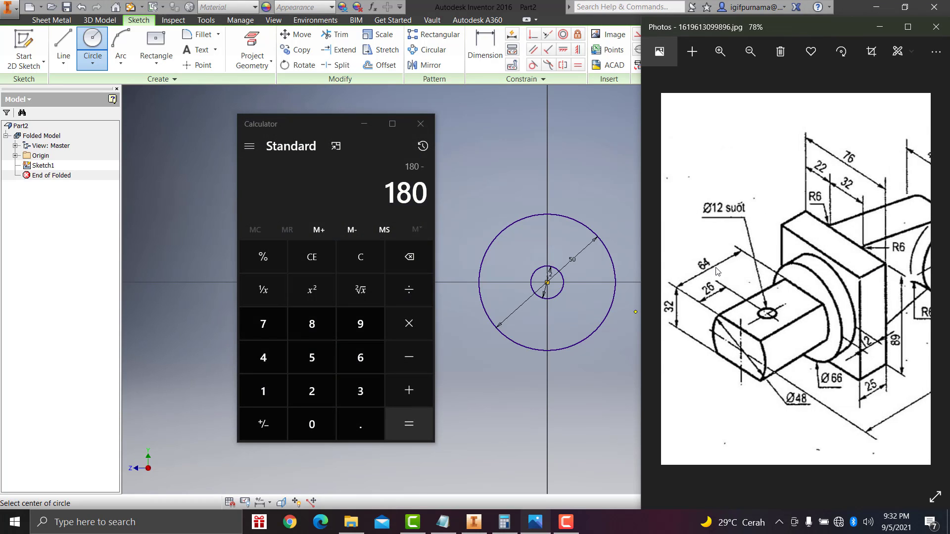
{"action": "left_click", "coordinate": [360, 358]}
{"action": "left_click", "coordinate": [276, 353]}
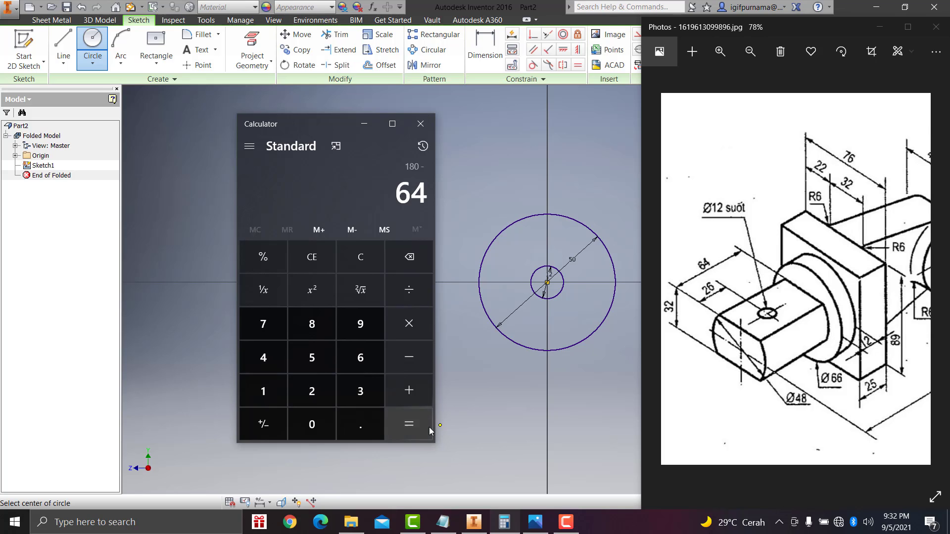
{"action": "left_click", "coordinate": [429, 426]}
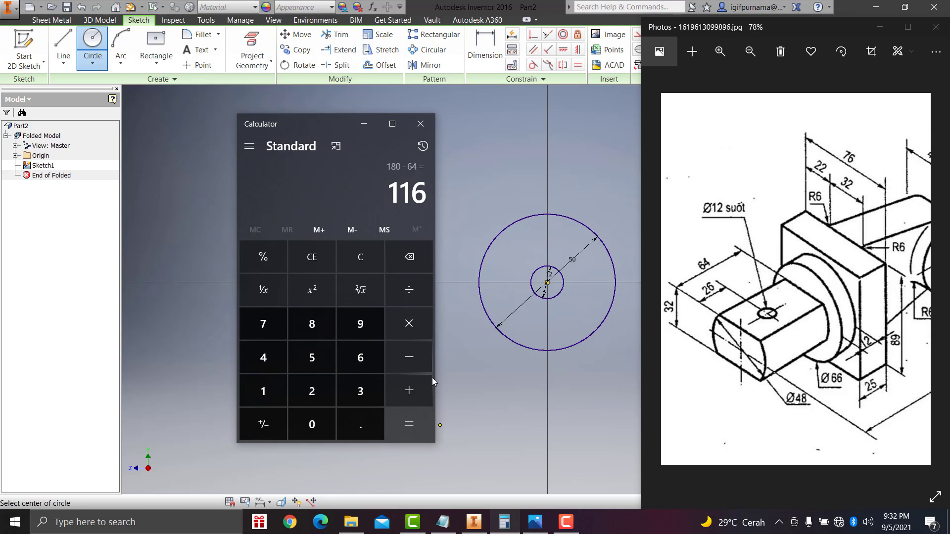
- Subtract 12 from 116 to get 104
{"action": "left_click", "coordinate": [407, 356]}
{"action": "left_click", "coordinate": [794, 353]}
{"action": "scroll", "coordinate": [836, 356], "scroll_direction": "right", "scroll_amount": 1}
{"action": "left_click", "coordinate": [263, 391]}
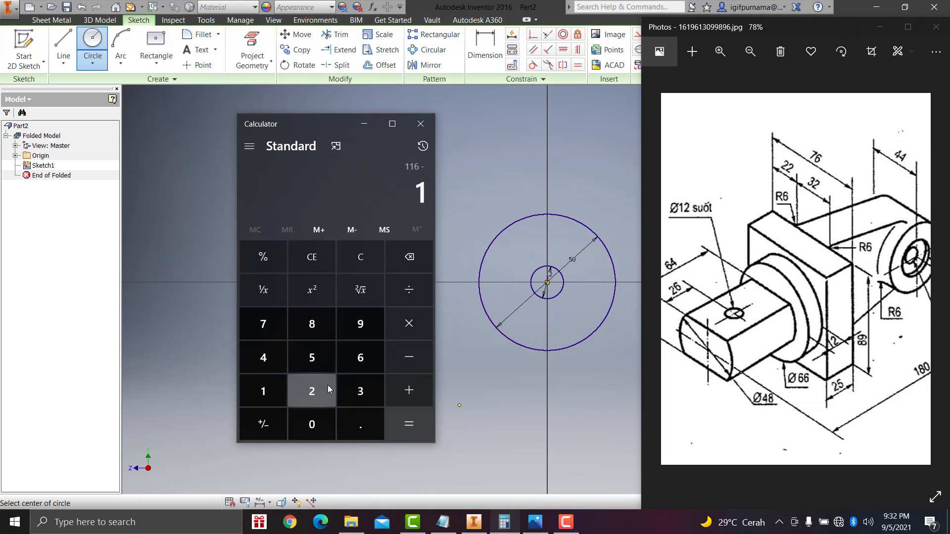
{"action": "left_click", "coordinate": [311, 391]}
{"action": "left_click", "coordinate": [409, 424]}
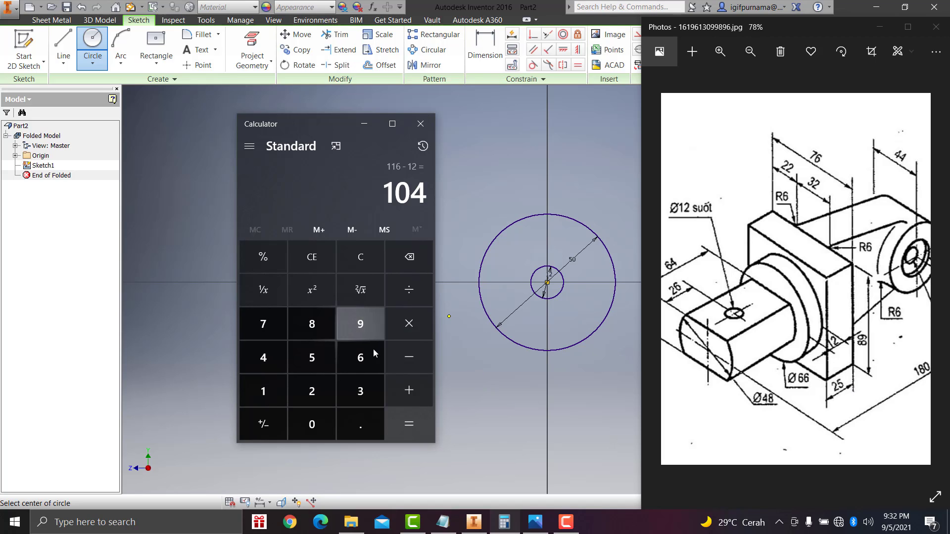
- Subtract 15 from 104 to reach 89
{"action": "left_click", "coordinate": [409, 358]}
{"action": "left_click", "coordinate": [264, 389]}
{"action": "left_click", "coordinate": [300, 365]}
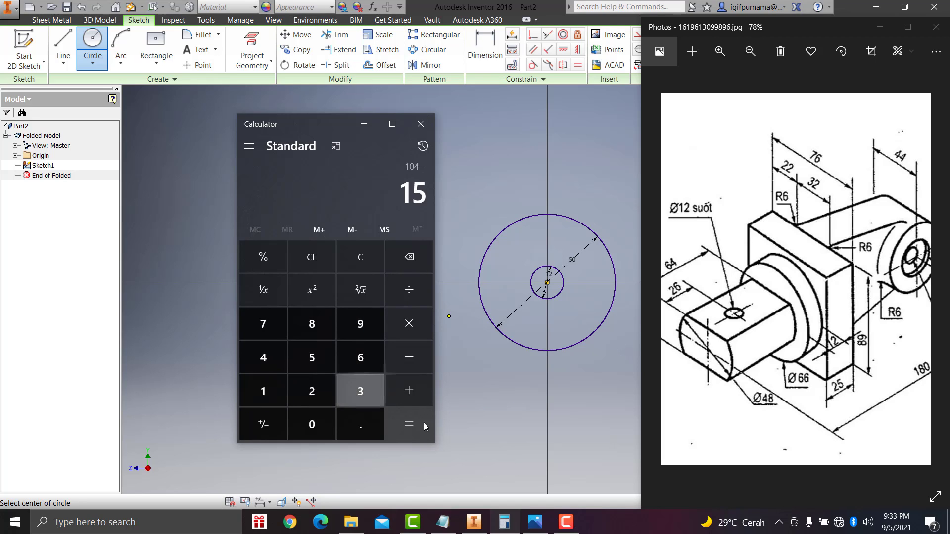
{"action": "left_click", "coordinate": [421, 424]}
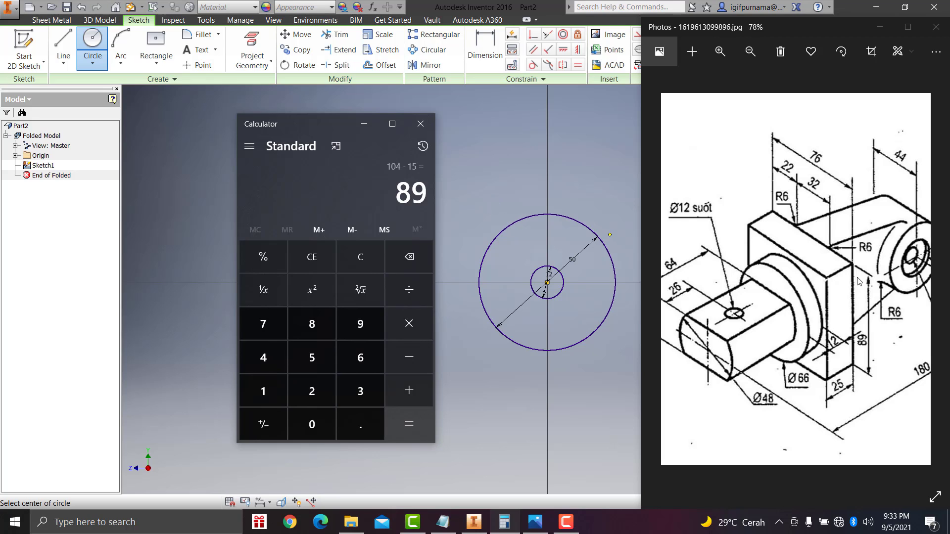
{"action": "left_click_drag", "start_coordinate": [859, 281], "coordinate": [822, 281]}
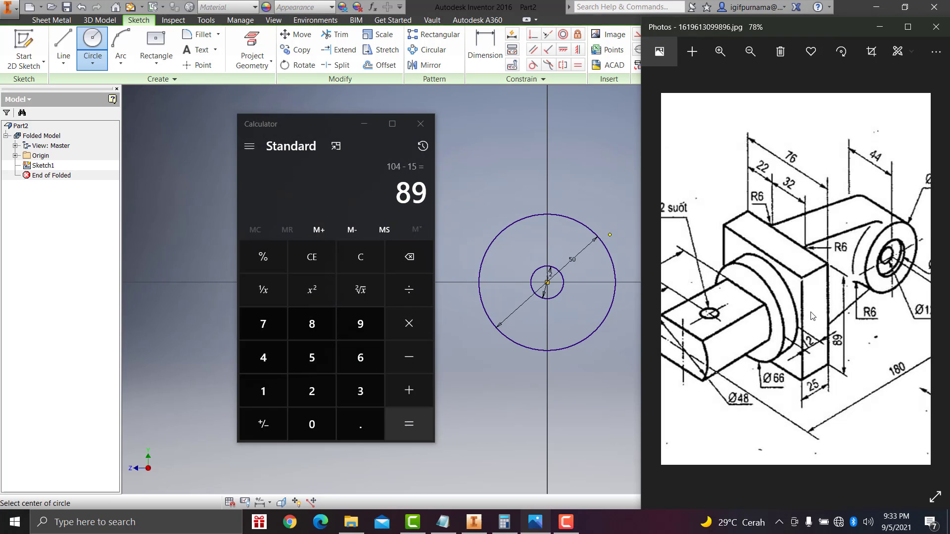
- Draw a vertical line left of the circles, crossing the horizontal axis
{"action": "left_click", "coordinate": [364, 125]}
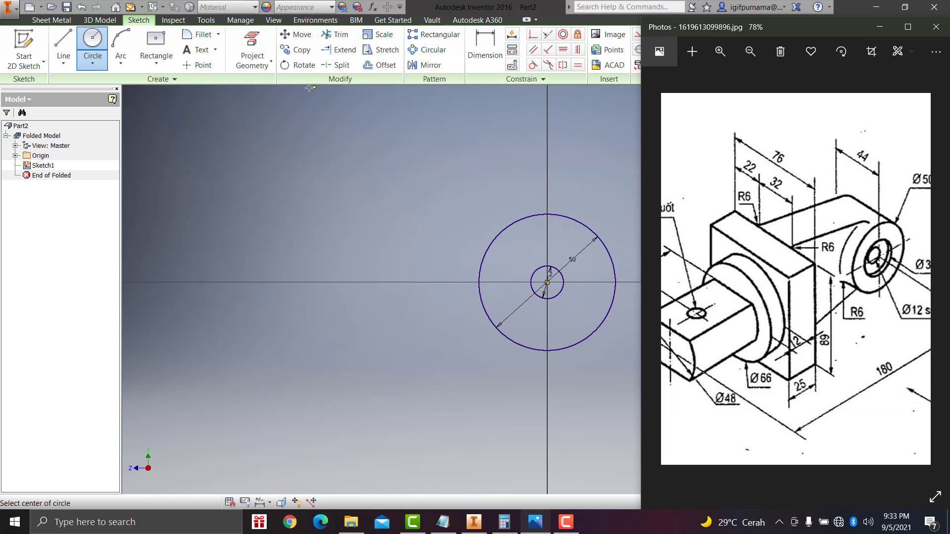
{"action": "left_click", "coordinate": [63, 45]}
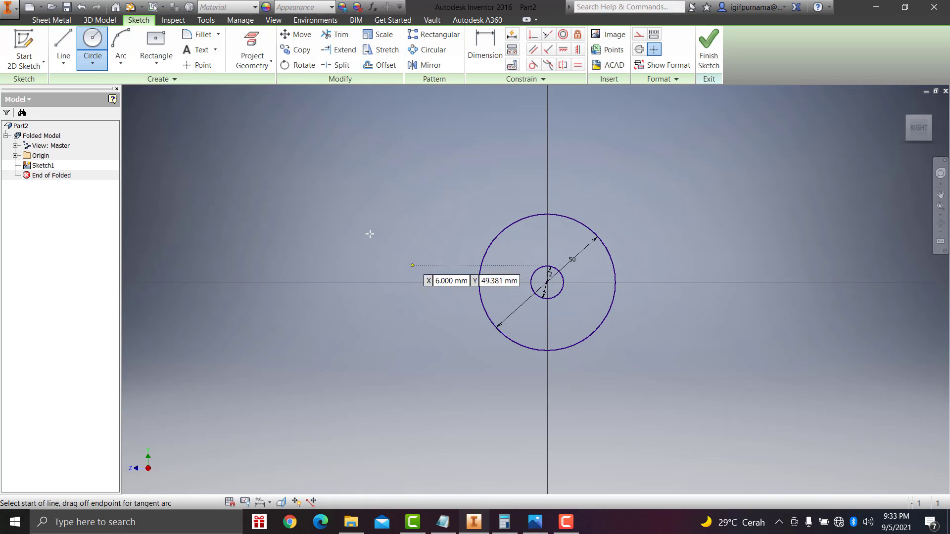
{"action": "left_click", "coordinate": [335, 188]}
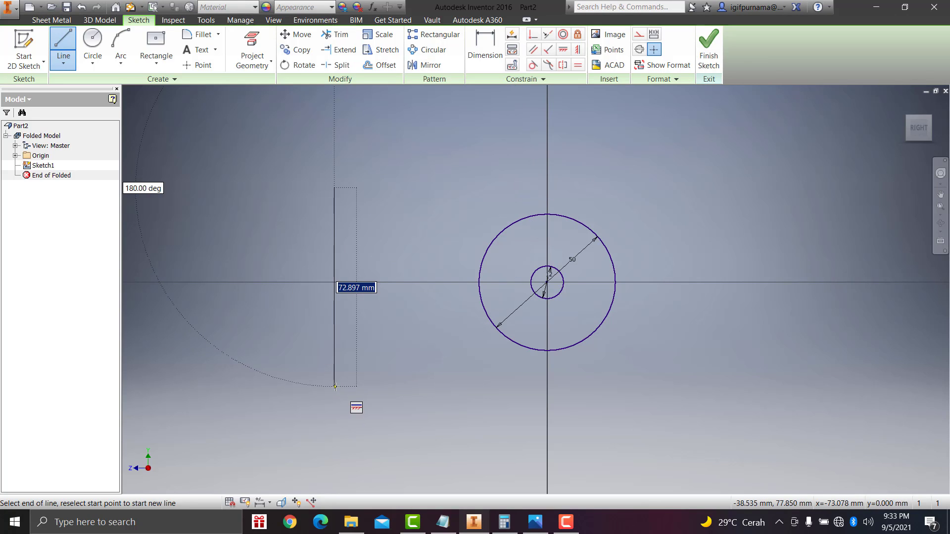
{"action": "left_click", "coordinate": [335, 387]}
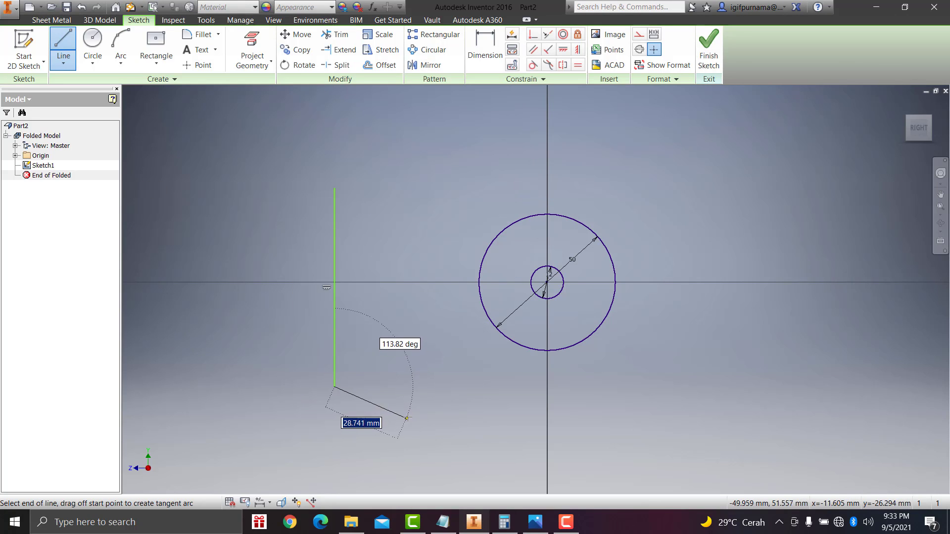
{"action": "key", "text": "Escape"}
{"action": "left_click", "coordinate": [485, 49]}
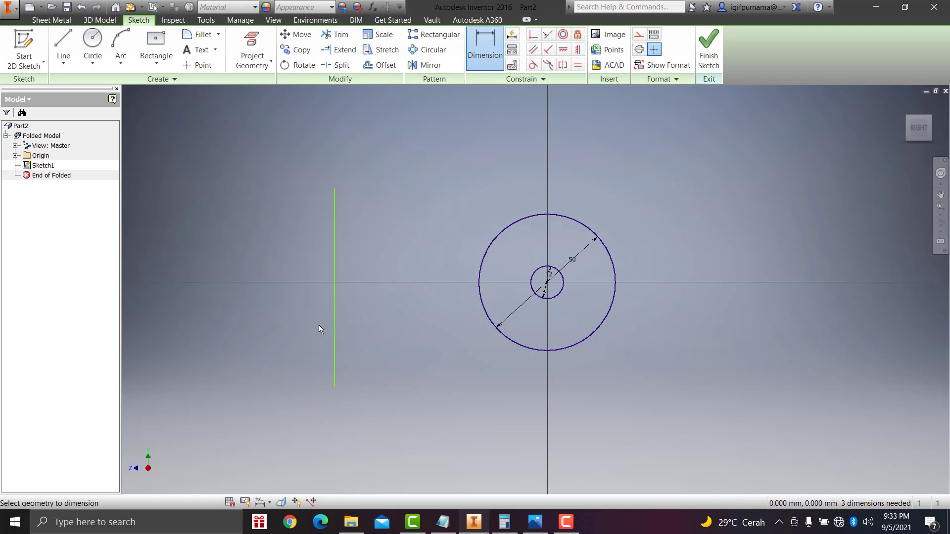
- Add a horizontal distance dimension from the vertical line to the circles' centre
{"action": "left_click", "coordinate": [334, 328]}
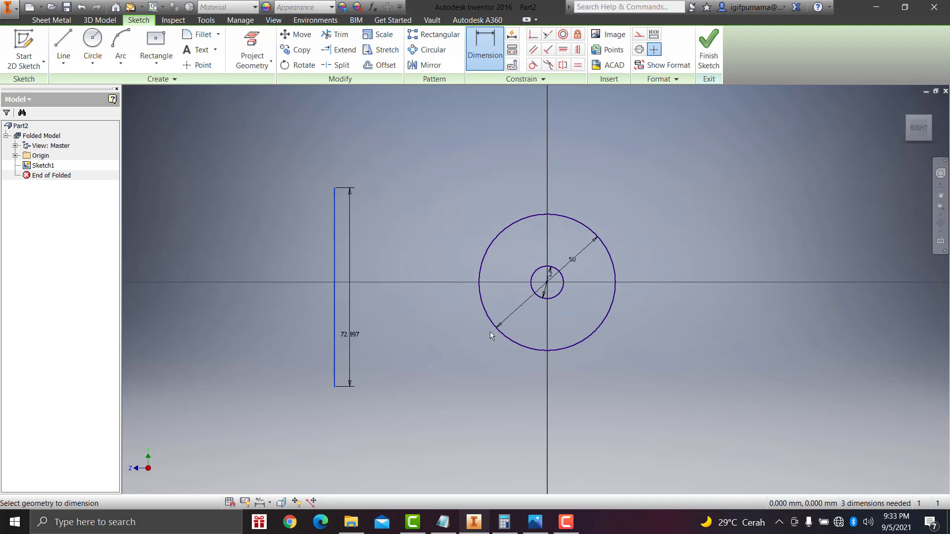
{"action": "left_click", "coordinate": [546, 283]}
{"action": "left_click", "coordinate": [424, 368]}
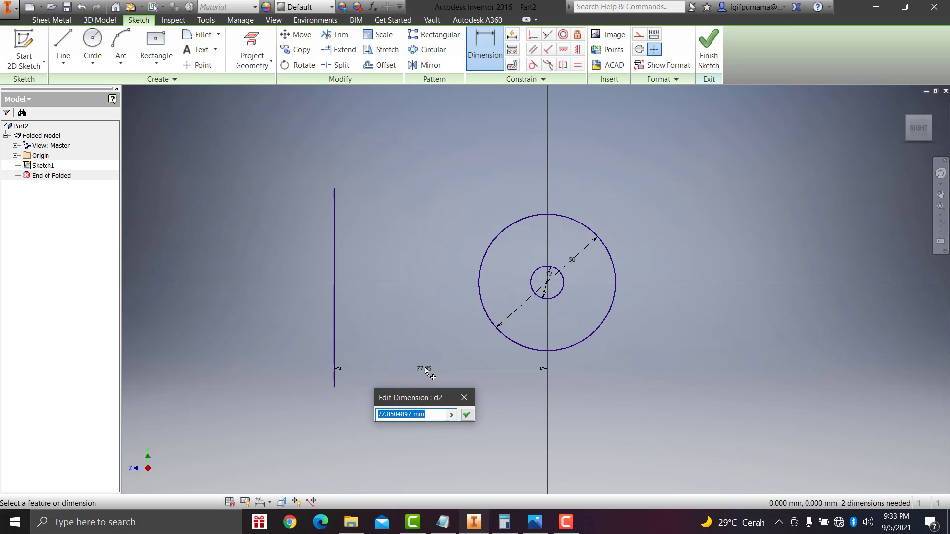
{"action": "type", "text": "9"}
{"action": "key", "text": "Return"}
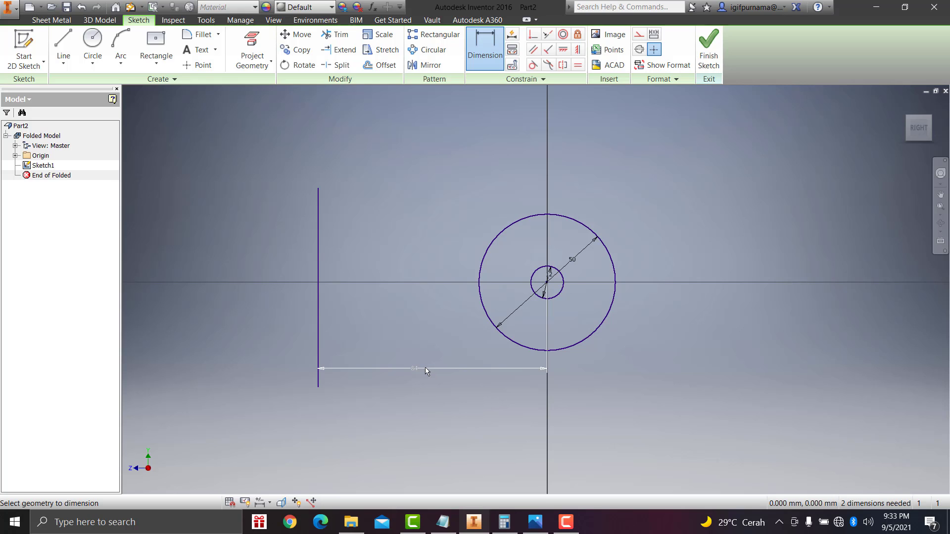
- Change the line-to-centre distance from 84 to 89
{"action": "left_click", "coordinate": [535, 522]}
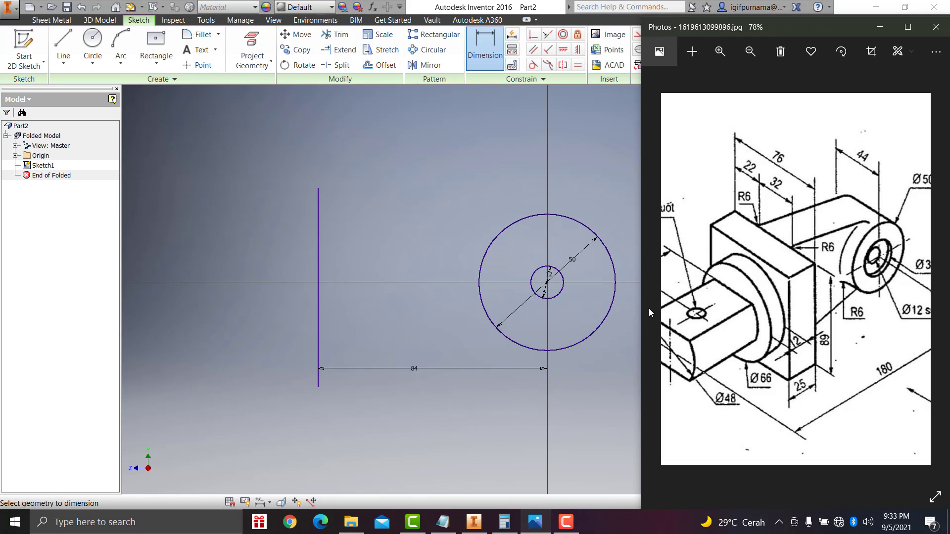
{"action": "left_click", "coordinate": [504, 522]}
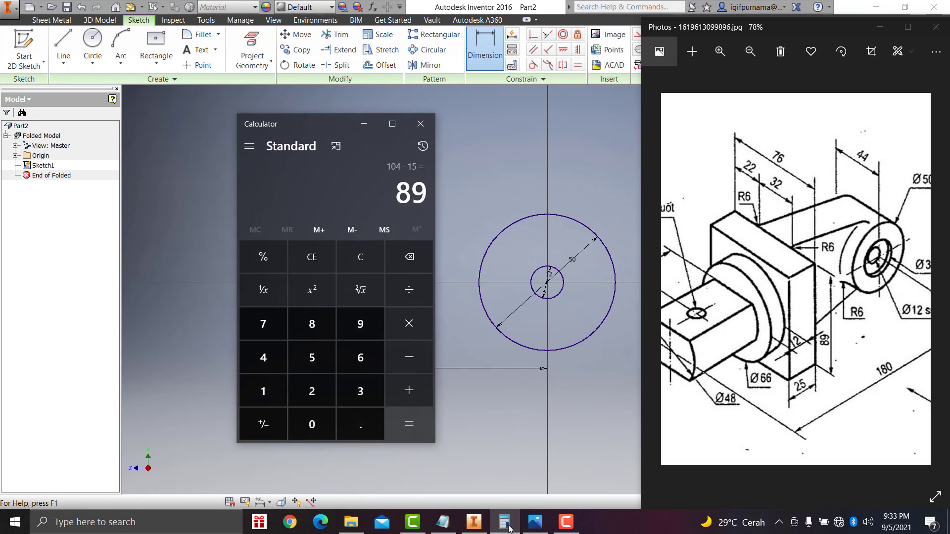
{"action": "left_click", "coordinate": [509, 528]}
{"action": "double_click", "coordinate": [414, 370]}
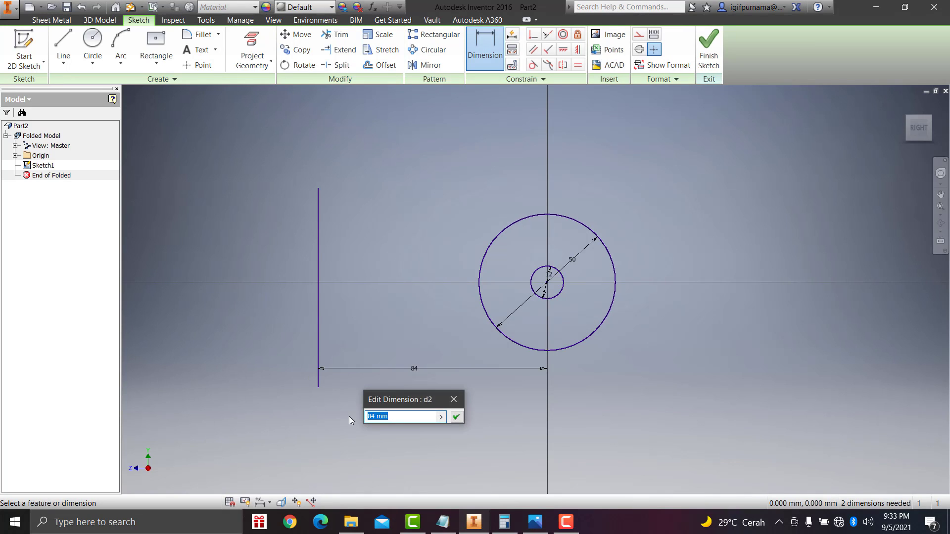
{"action": "type", "text": "89"}
{"action": "key", "text": "Return"}
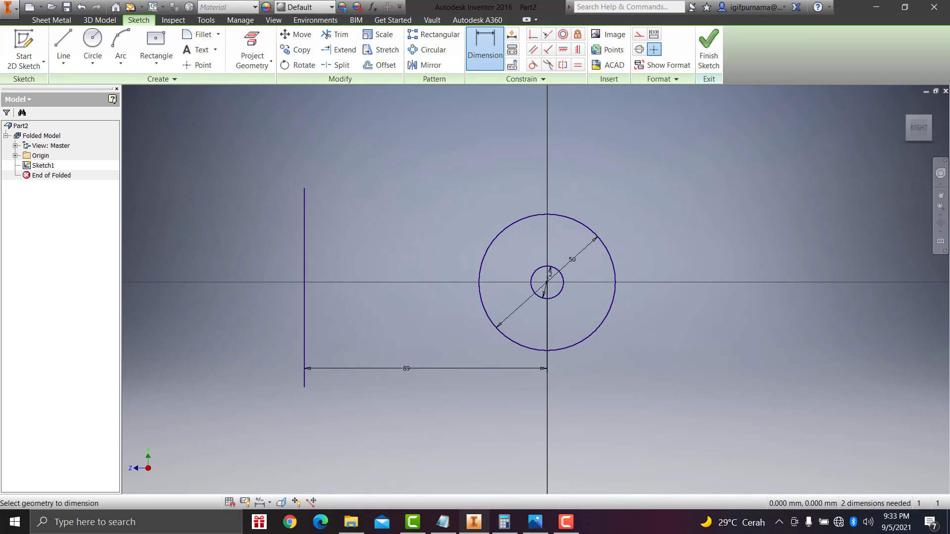
- Check the drawing and compute 89 ÷ 2 in Calculator
{"action": "left_click", "coordinate": [535, 523]}
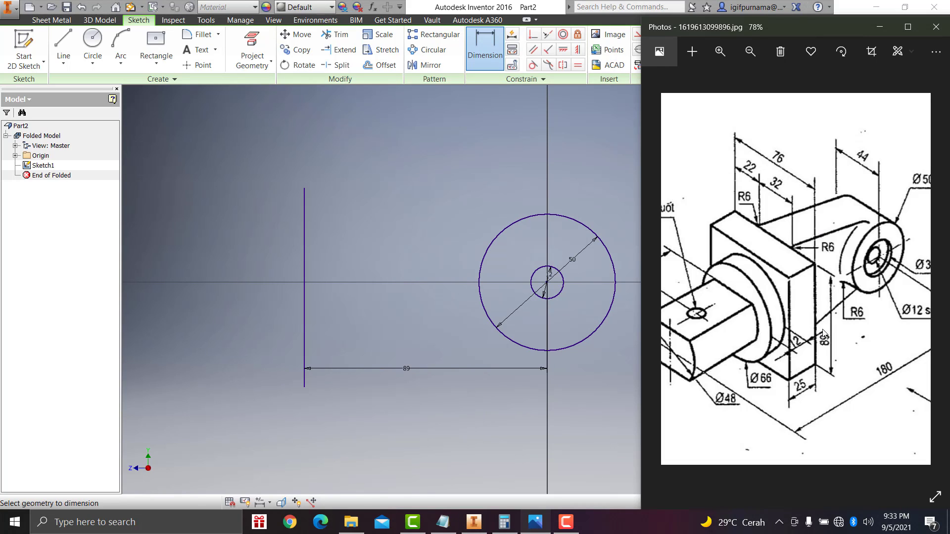
{"action": "scroll", "coordinate": [823, 334], "scroll_direction": "up", "scroll_amount": 1}
{"action": "scroll", "coordinate": [823, 334], "scroll_direction": "up", "scroll_amount": 2}
{"action": "scroll", "coordinate": [823, 334], "scroll_direction": "up", "scroll_amount": 1}
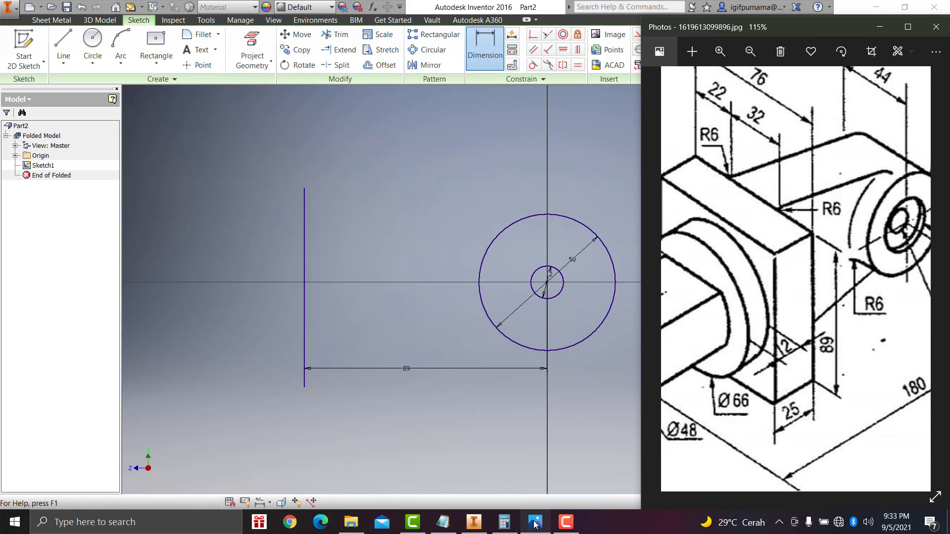
{"action": "left_click", "coordinate": [505, 523]}
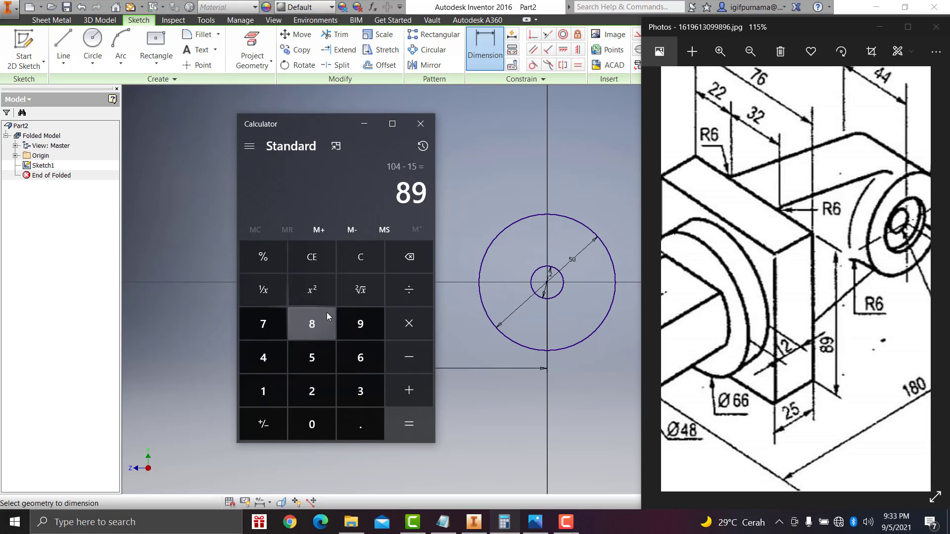
{"action": "left_click", "coordinate": [360, 259]}
{"action": "left_click", "coordinate": [314, 328]}
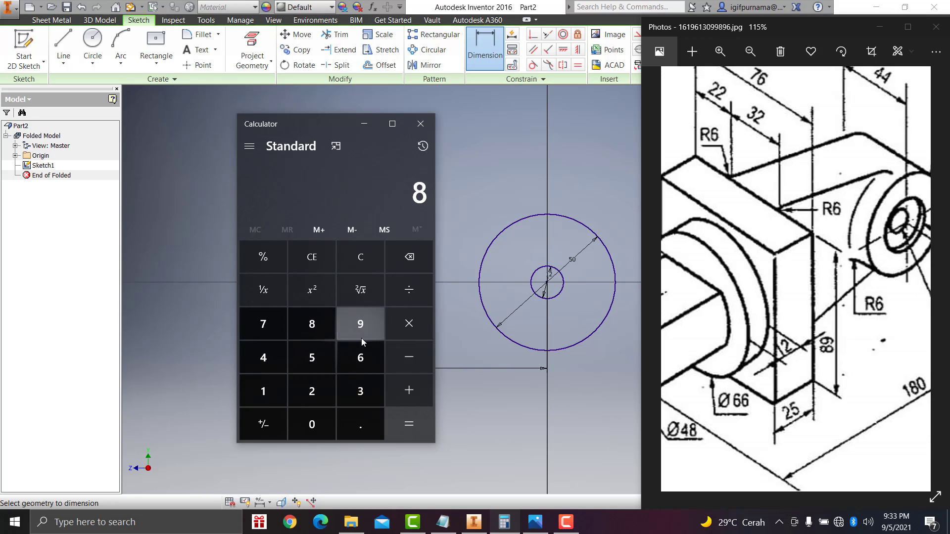
{"action": "left_click", "coordinate": [359, 327]}
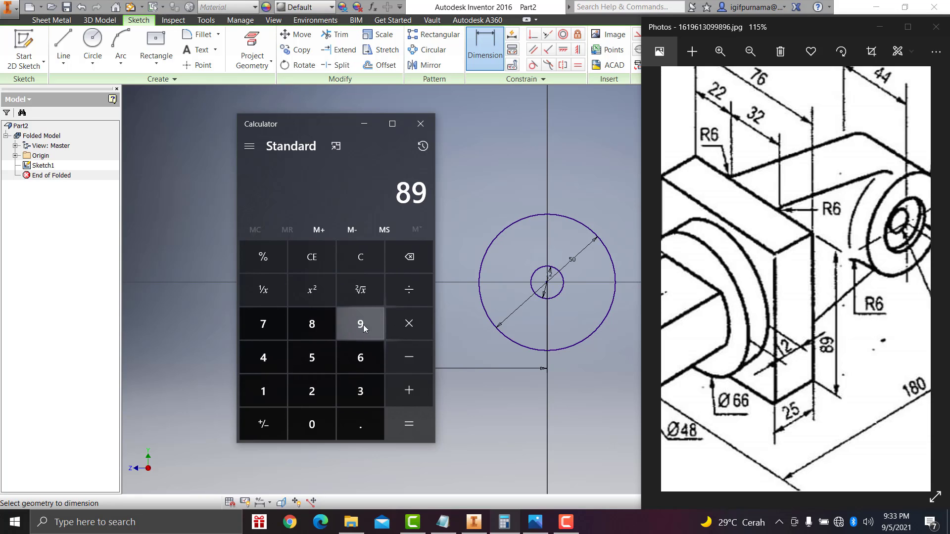
{"action": "left_click", "coordinate": [409, 290]}
{"action": "left_click", "coordinate": [312, 391]}
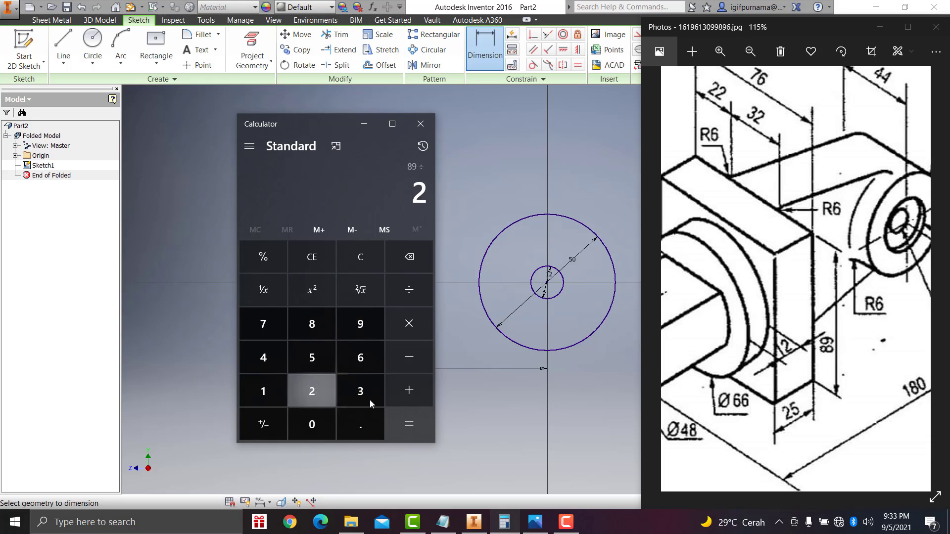
{"action": "left_click", "coordinate": [396, 431]}
{"action": "left_click", "coordinate": [363, 123]}
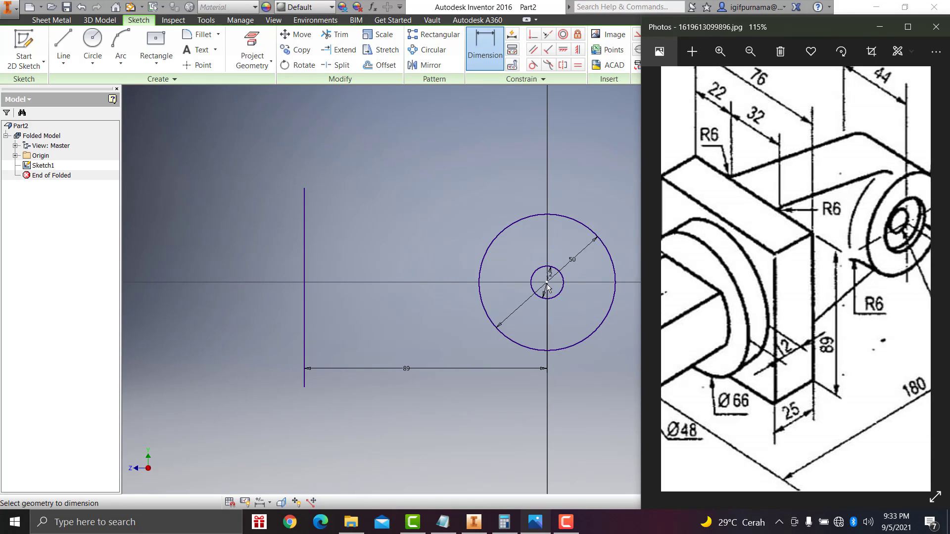
- Try placing a second horizontal dimension on the vertical line
{"action": "left_click", "coordinate": [369, 251]}
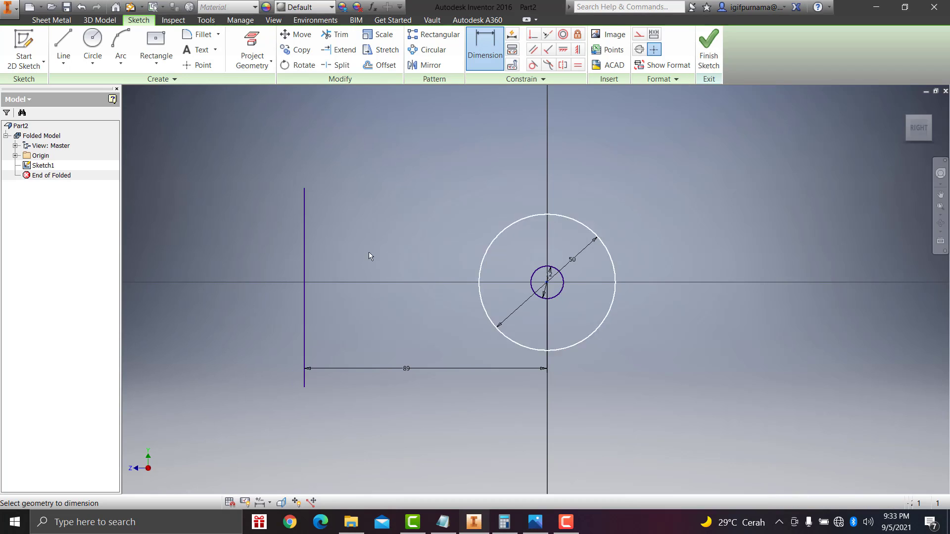
{"action": "left_click", "coordinate": [305, 243]}
{"action": "left_click", "coordinate": [365, 177]}
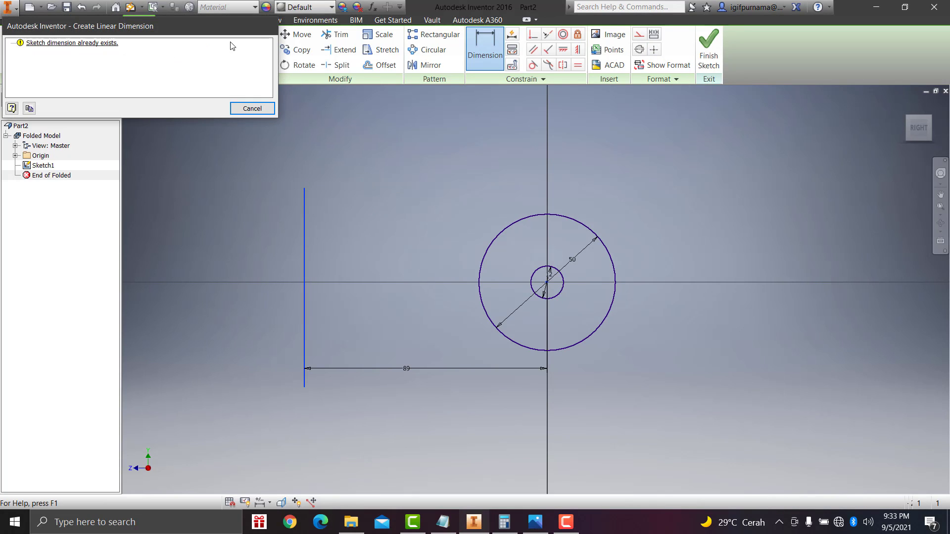
- Cancel the 'Sketch dimension already exists' warning and recheck the drawing
{"action": "left_click", "coordinate": [252, 108]}
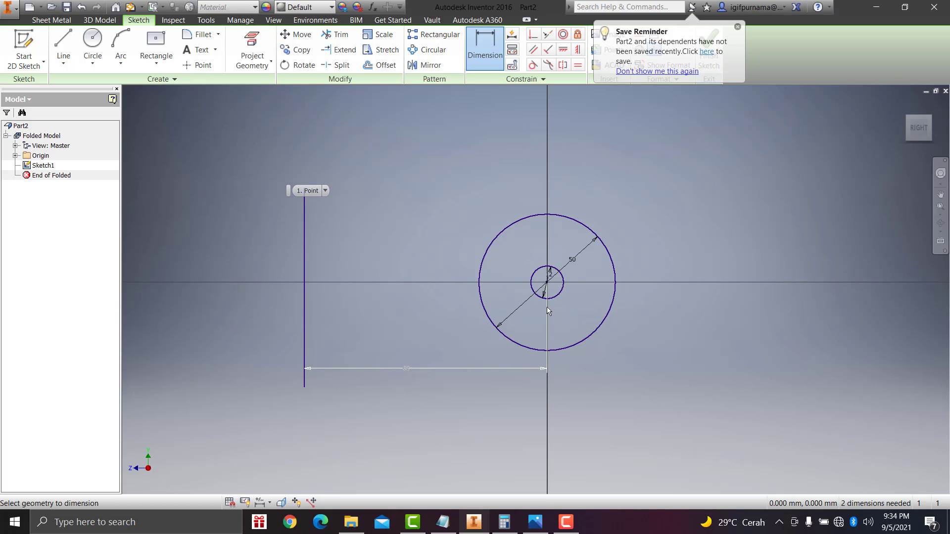
{"action": "left_click", "coordinate": [535, 523]}
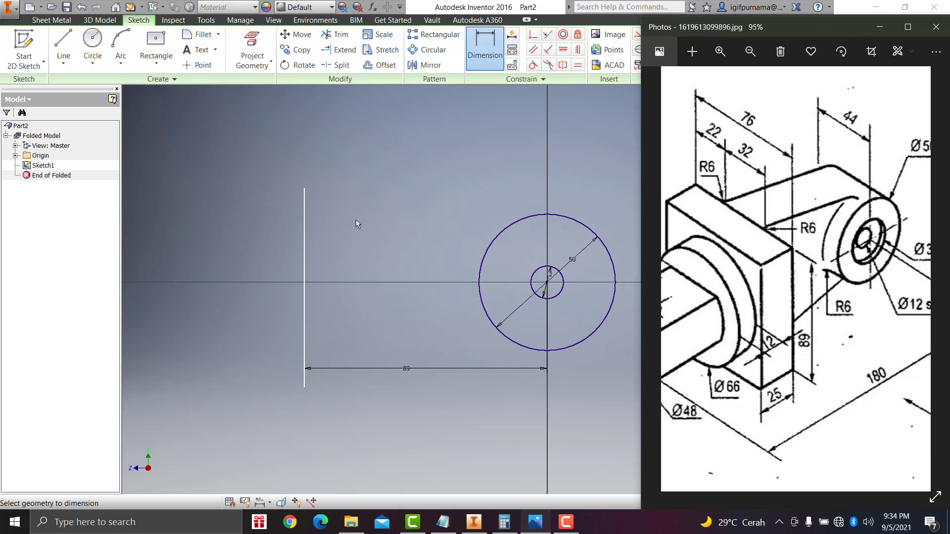
{"action": "left_click", "coordinate": [306, 189]}
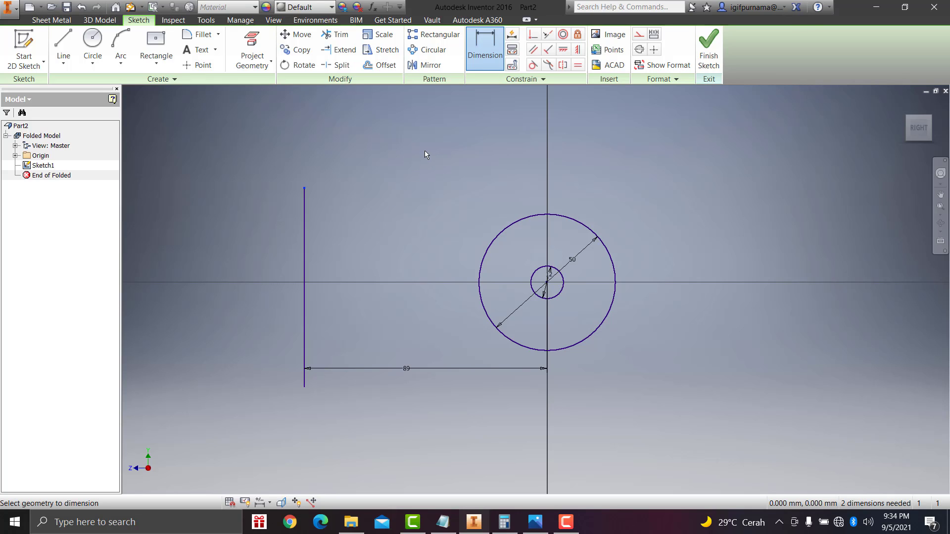
- Dimension the vertical line's top end 44.5 mm above the circle centre
{"action": "left_click", "coordinate": [547, 282]}
{"action": "left_click", "coordinate": [304, 188]}
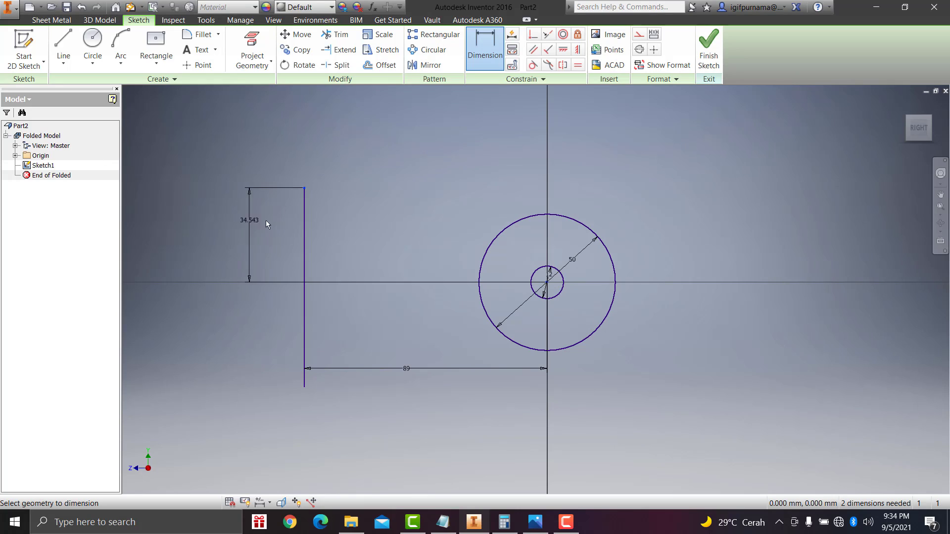
{"action": "left_click", "coordinate": [247, 238]}
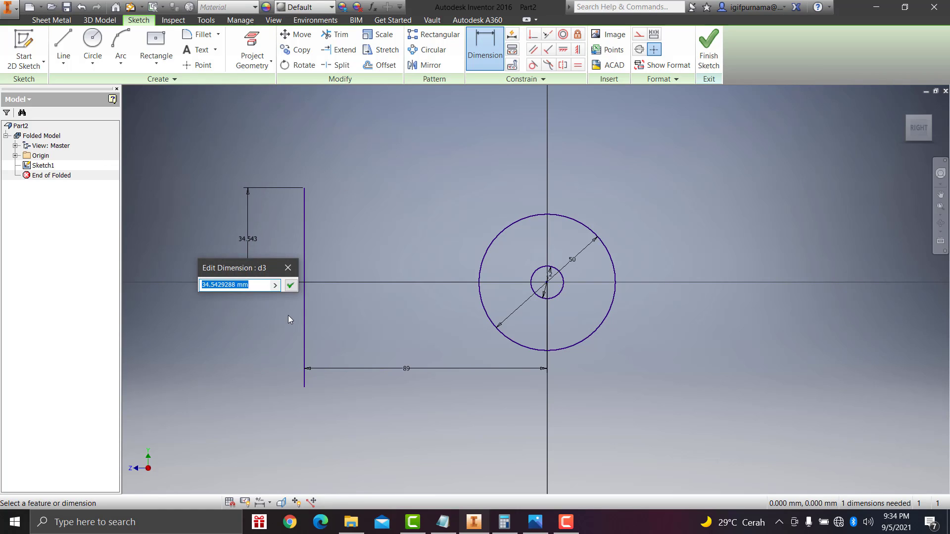
{"action": "left_click", "coordinate": [510, 524]}
{"action": "left_click", "coordinate": [513, 527]}
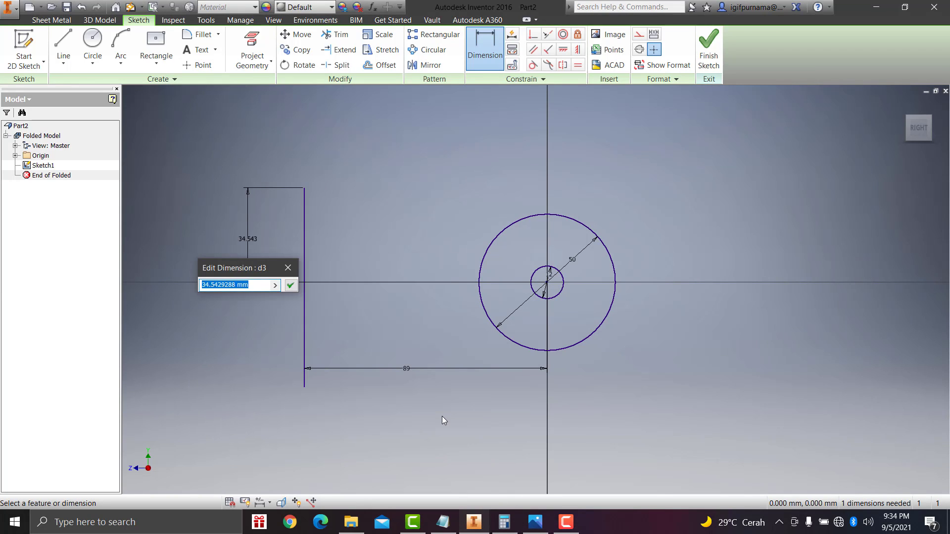
{"action": "type", "text": "44.5"}
{"action": "key", "text": "Return"}
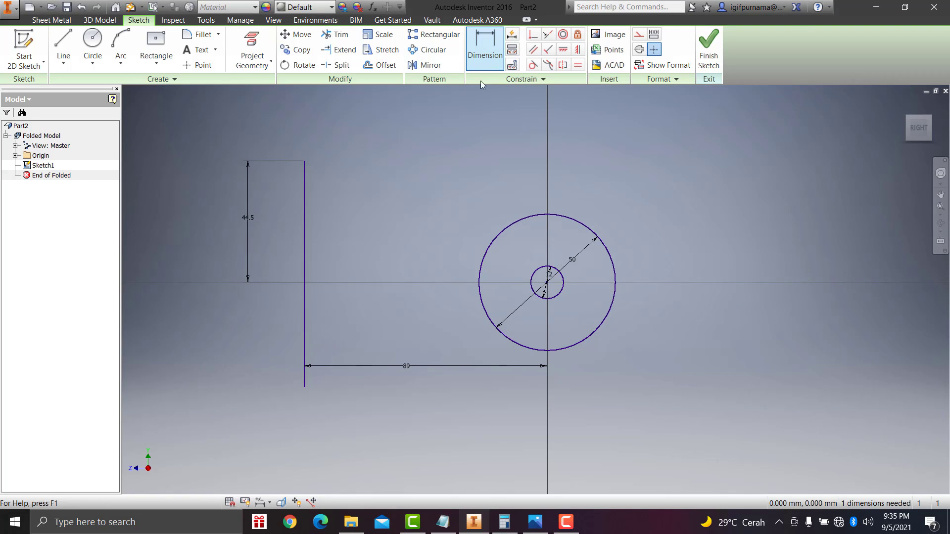
- Cancel an unwanted full-length dimension and check the reference drawing
{"action": "left_click", "coordinate": [305, 330]}
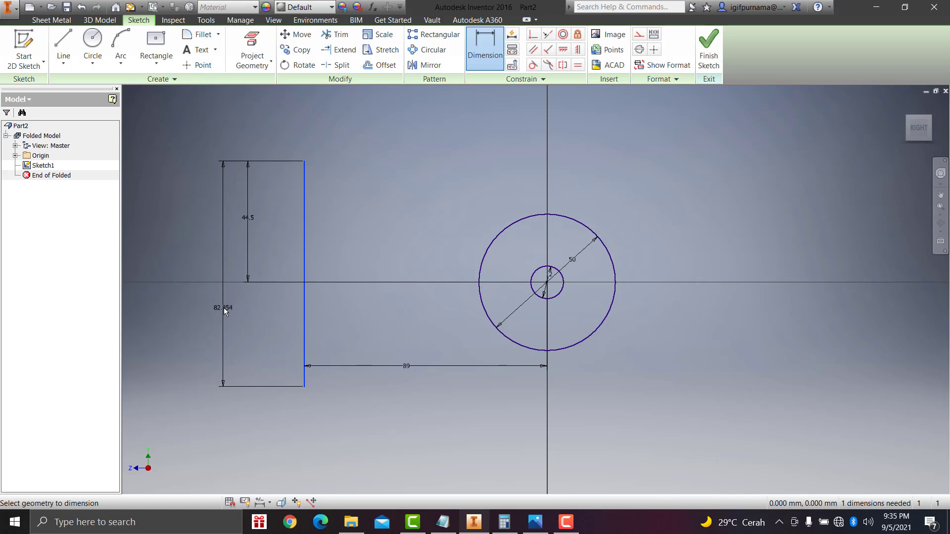
{"action": "key", "text": "Escape"}
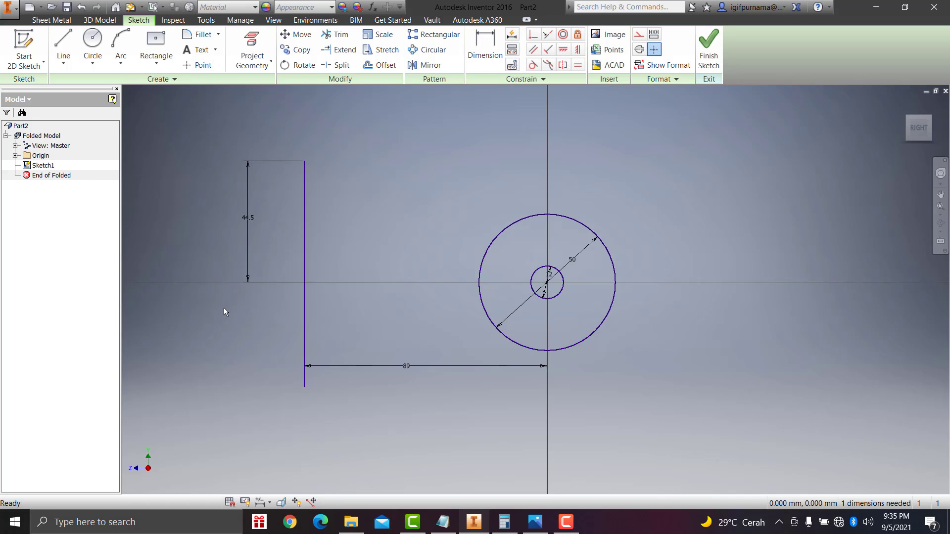
{"action": "left_click", "coordinate": [540, 524]}
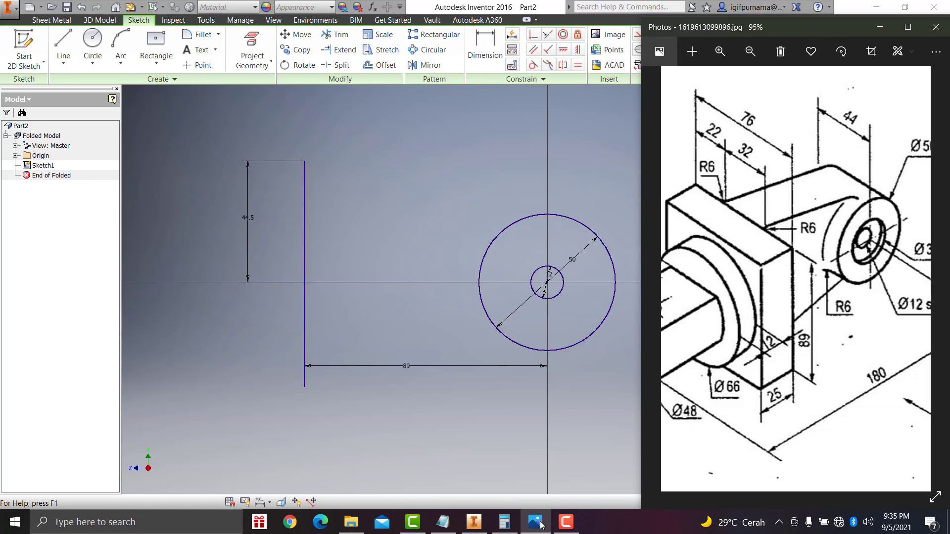
{"action": "left_click", "coordinate": [541, 524]}
- Dimension the line's bottom end 44.5 mm below the axis, leaving the 50 mm diameter unchanged
{"action": "left_click", "coordinate": [484, 50]}
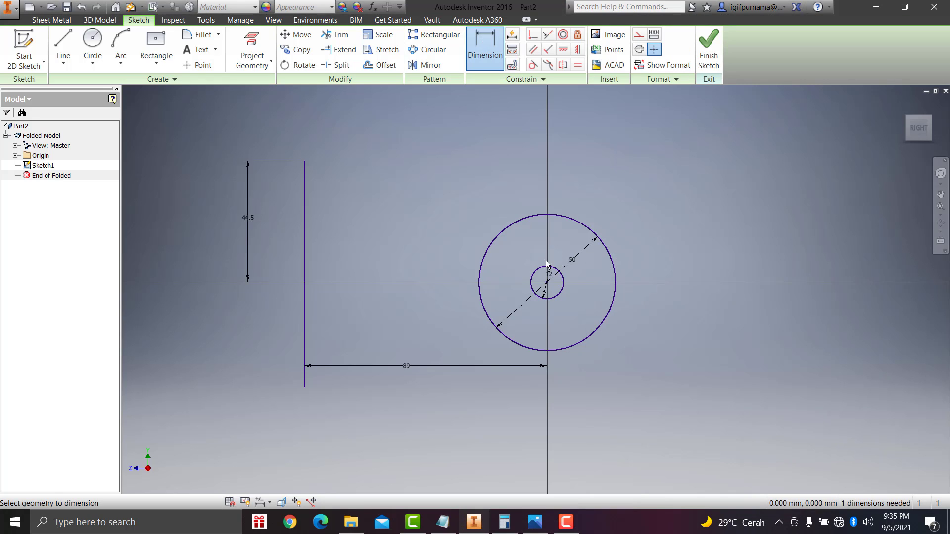
{"action": "double_click", "coordinate": [572, 260]}
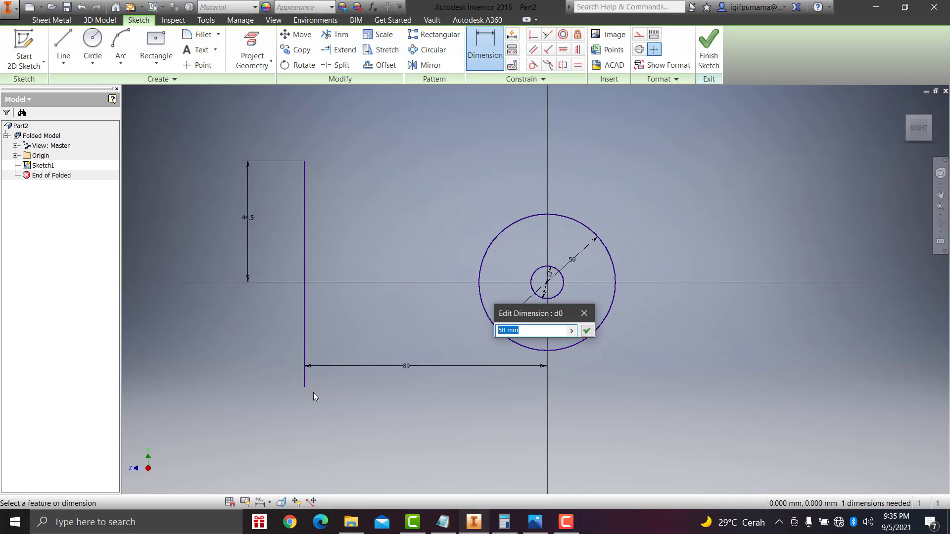
{"action": "left_click", "coordinate": [584, 313]}
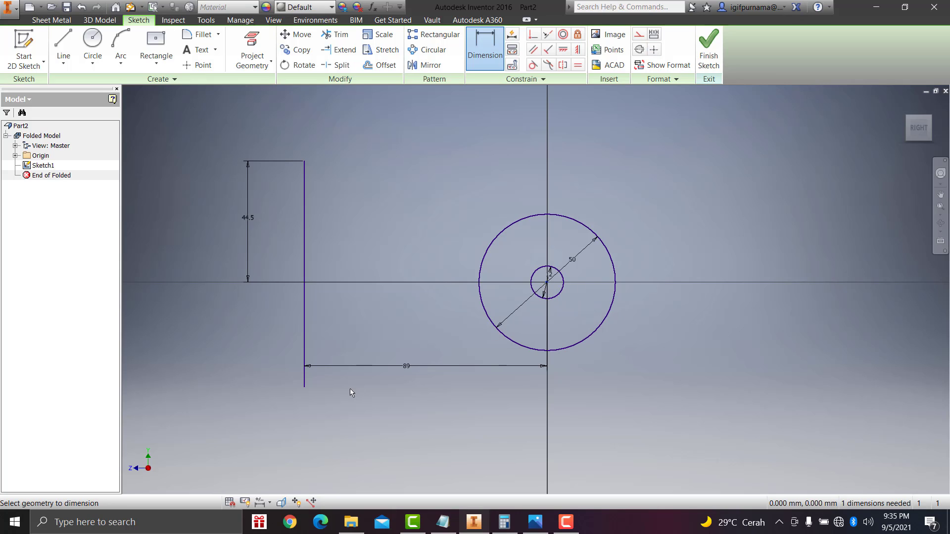
{"action": "left_click", "coordinate": [304, 385]}
{"action": "left_click", "coordinate": [240, 333]}
{"action": "type", "text": "4"}
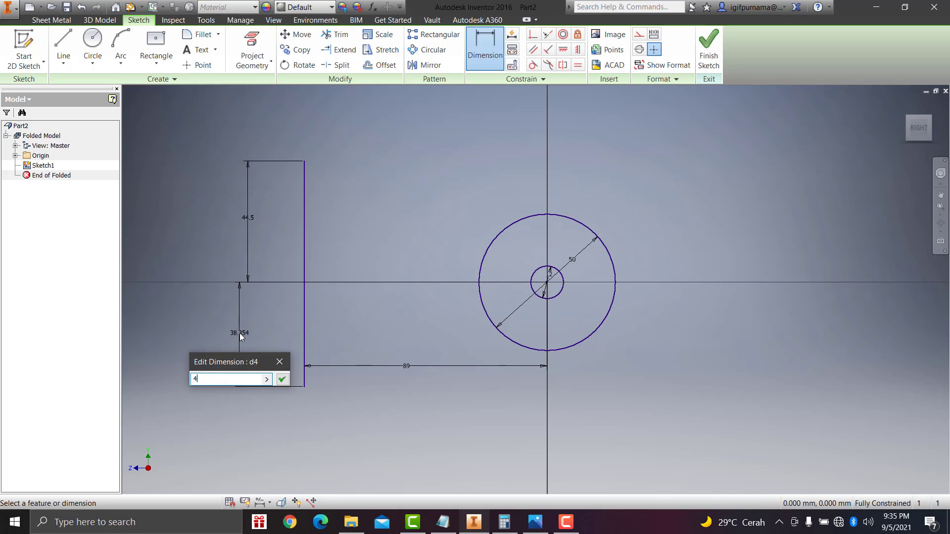
{"action": "type", "text": "4."}
{"action": "type", "text": "5"}
{"action": "key", "text": "Return"}
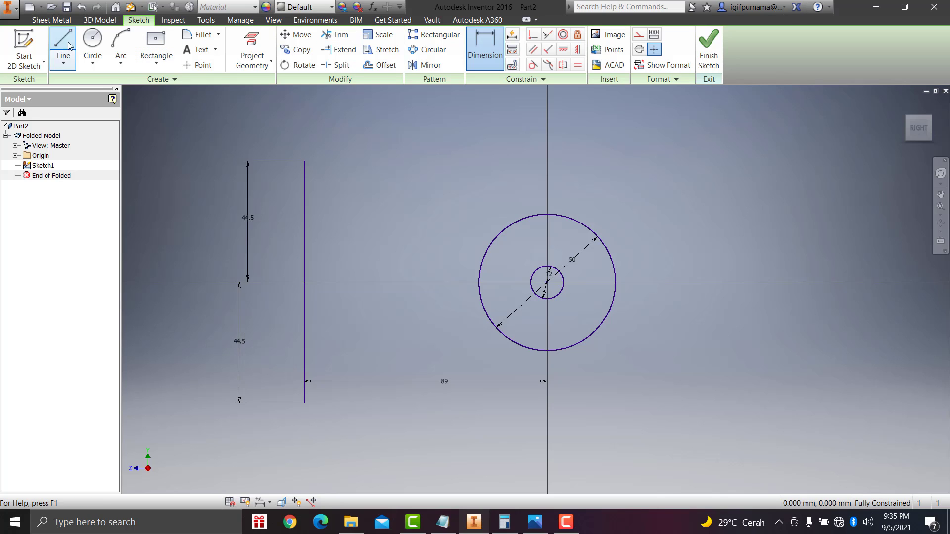
- Draw lines joining the vertical line's ends to the circle's top and bottom
{"action": "left_click", "coordinate": [70, 46]}
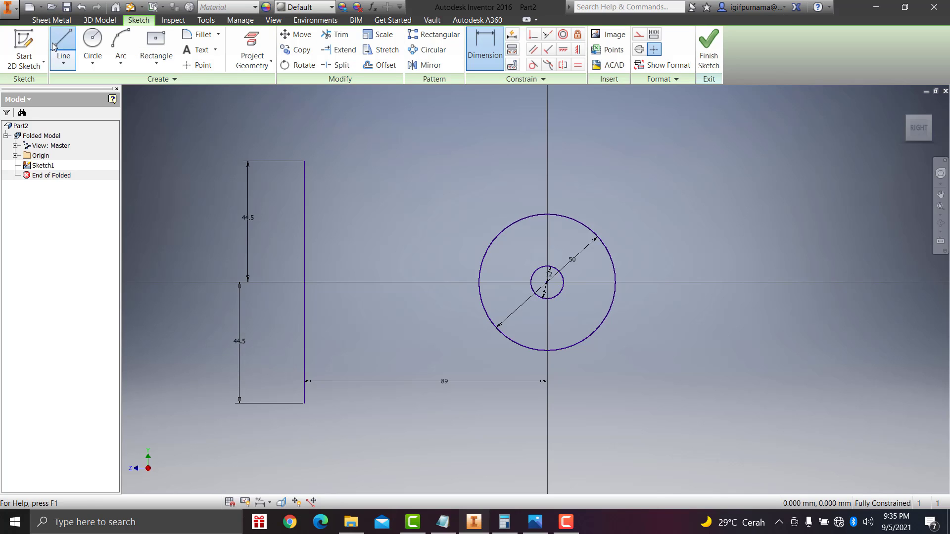
{"action": "left_click", "coordinate": [305, 161]}
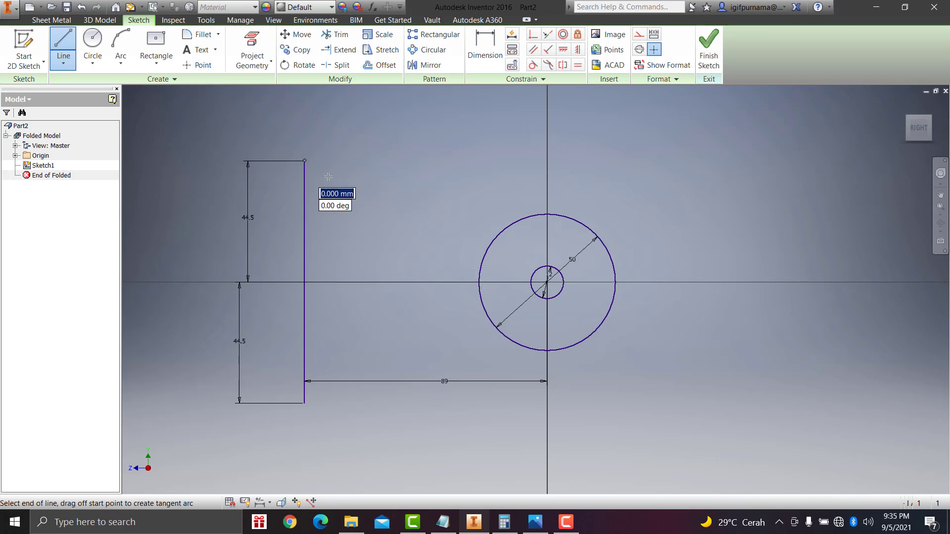
{"action": "double_click", "coordinate": [548, 215]}
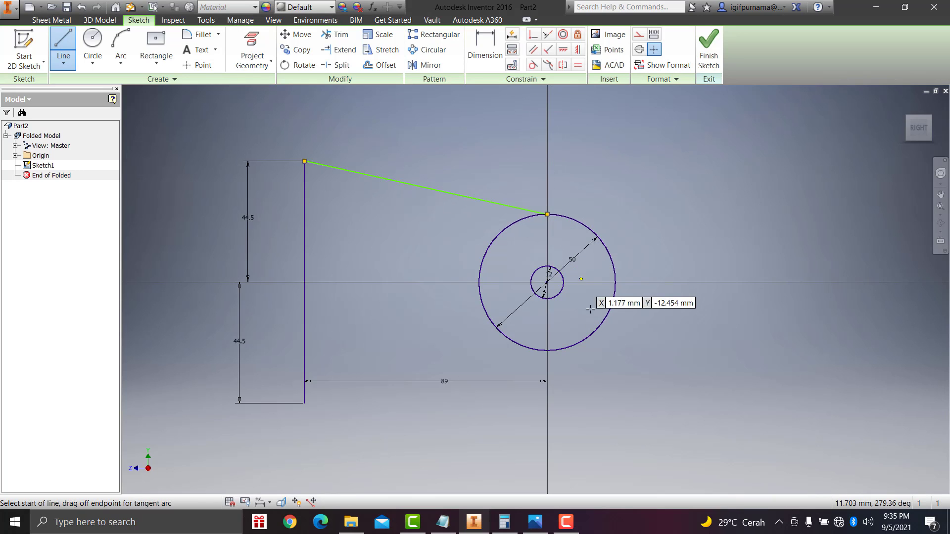
{"action": "left_click", "coordinate": [535, 522]}
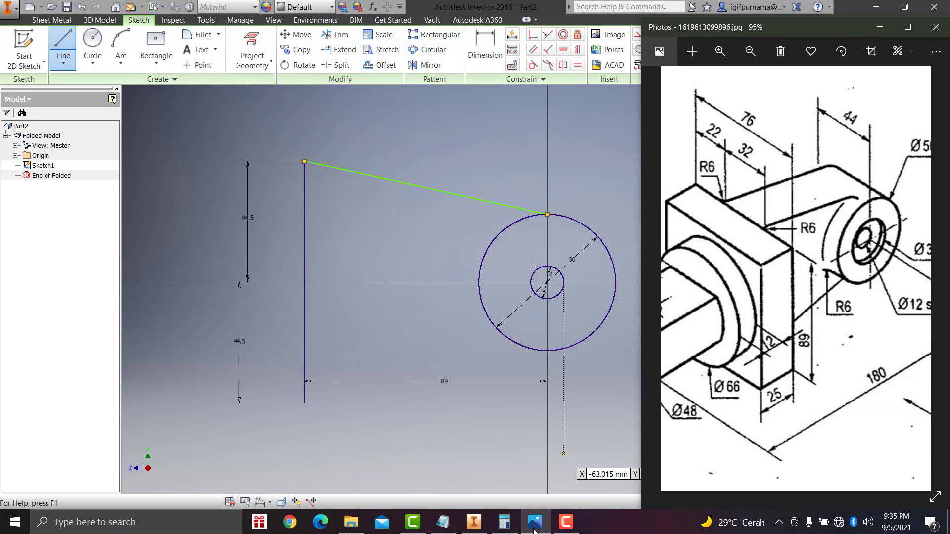
{"action": "left_click", "coordinate": [535, 527]}
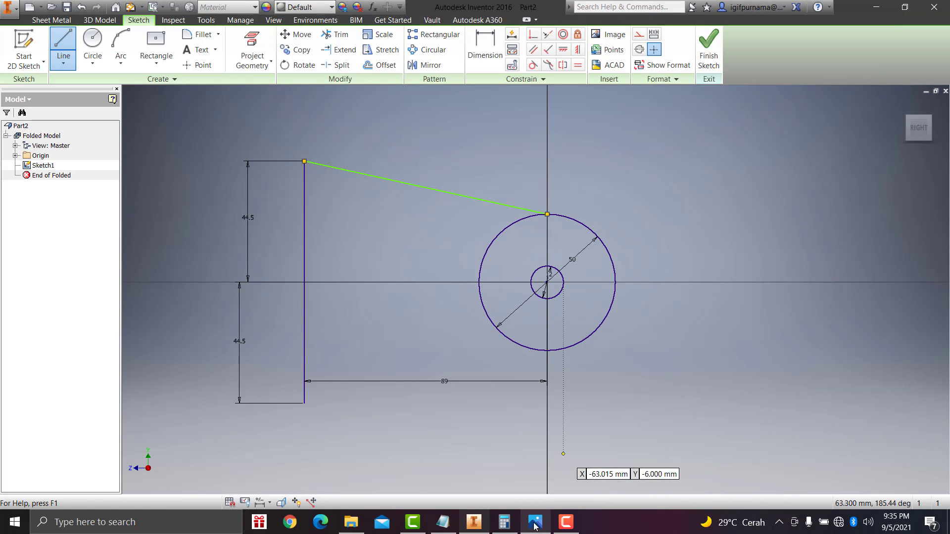
{"action": "left_click", "coordinate": [547, 350]}
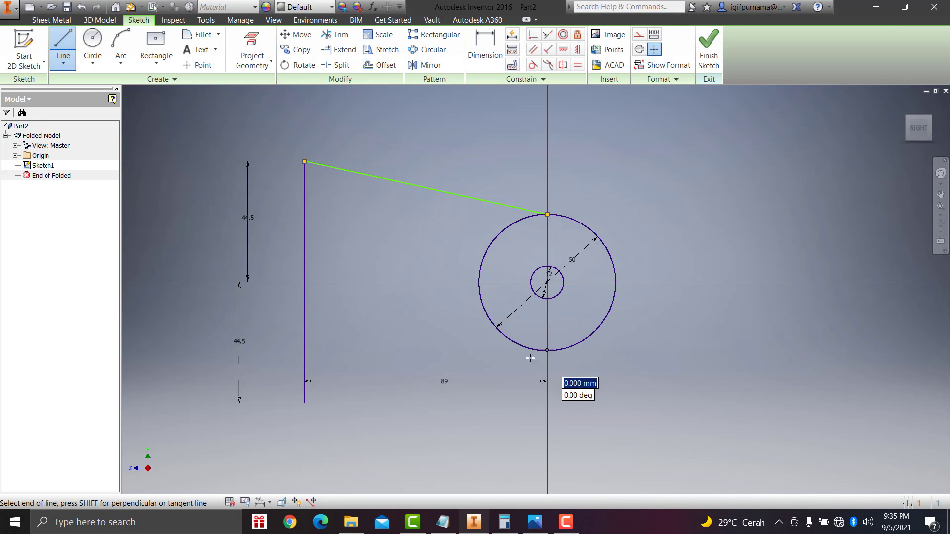
{"action": "double_click", "coordinate": [304, 404]}
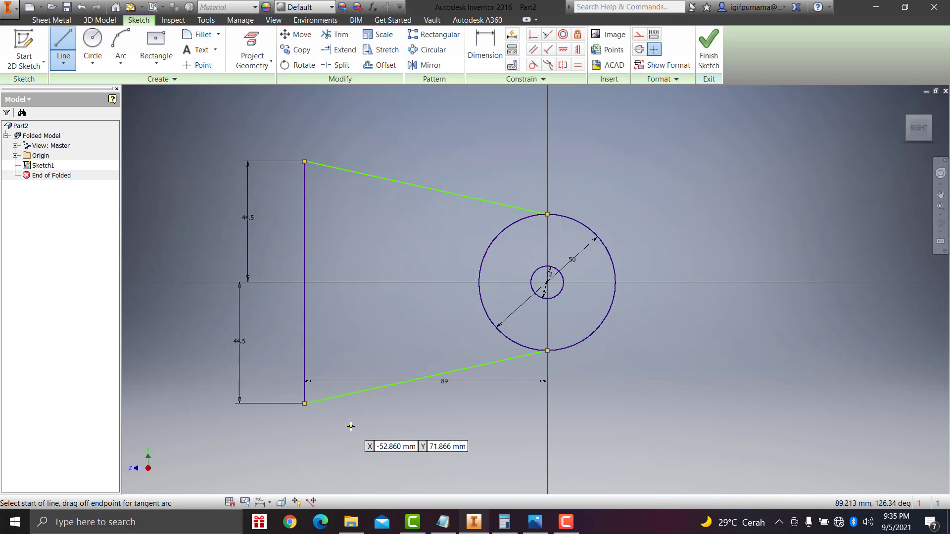
- Trim away the circle's left arc and finish the sketch
{"action": "left_click", "coordinate": [335, 34]}
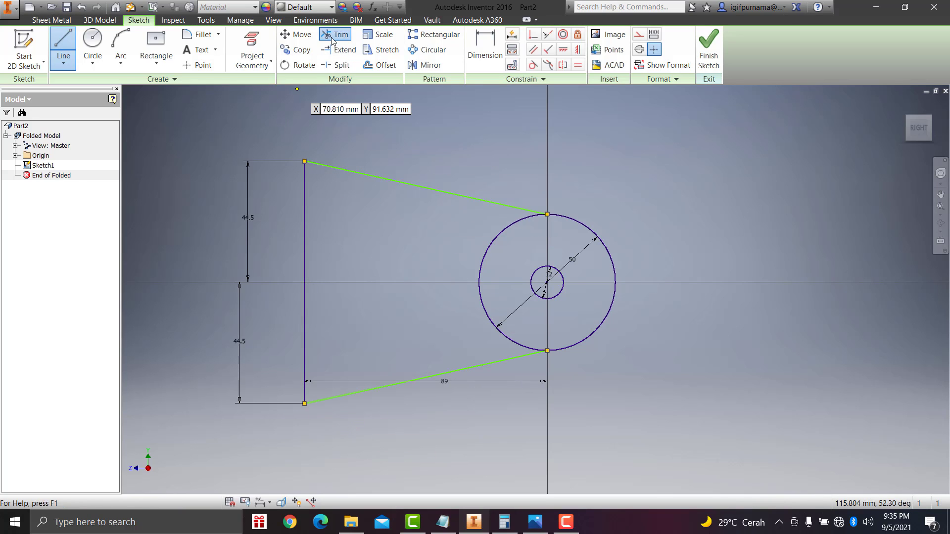
{"action": "left_click", "coordinate": [487, 250]}
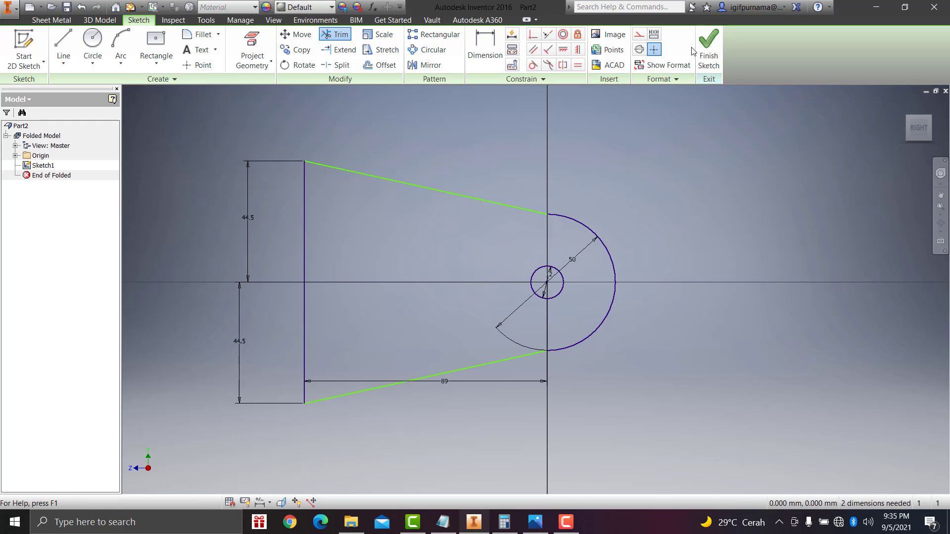
{"action": "left_click", "coordinate": [708, 50]}
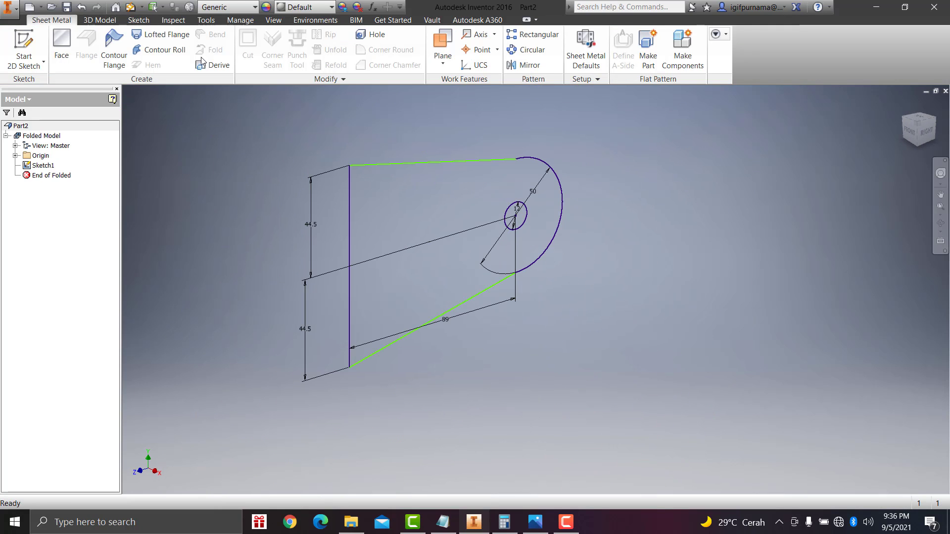
- Extrude the tapered profile symmetrically to a 32 mm thickness
{"action": "left_click", "coordinate": [102, 20]}
{"action": "left_click", "coordinate": [65, 42]}
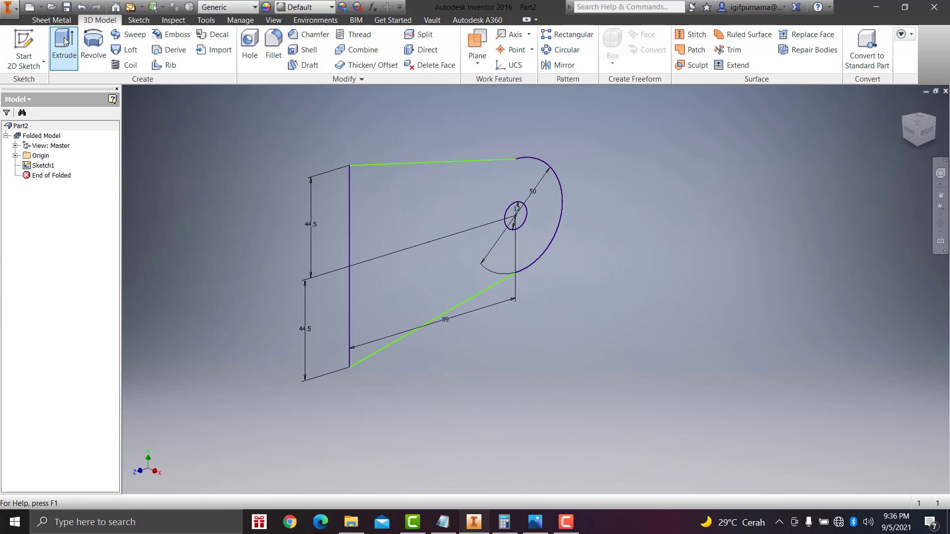
{"action": "left_click", "coordinate": [435, 229]}
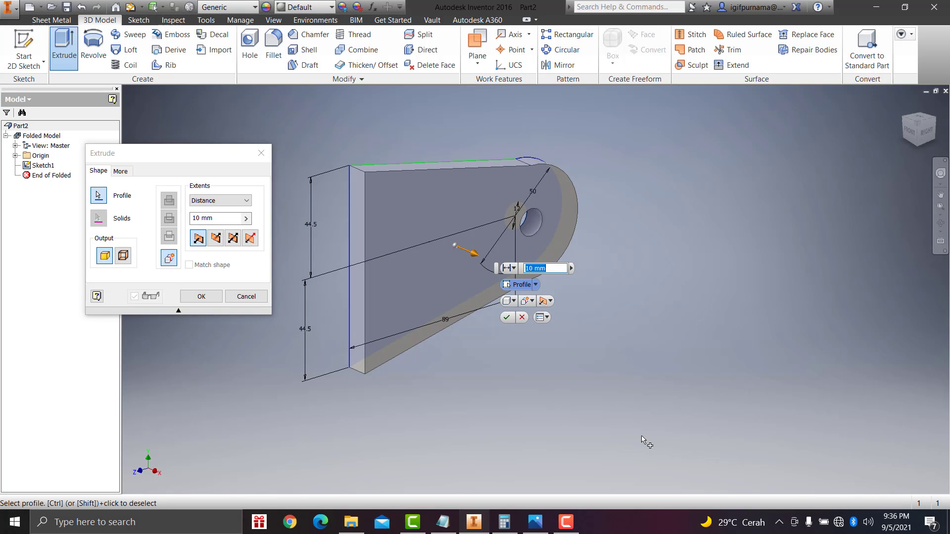
{"action": "left_click", "coordinate": [536, 523]}
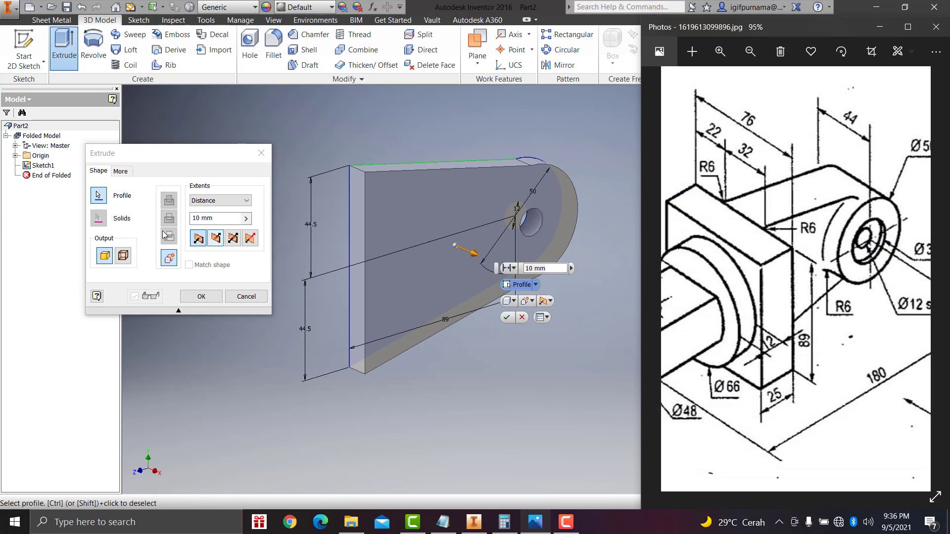
{"action": "left_click", "coordinate": [231, 242]}
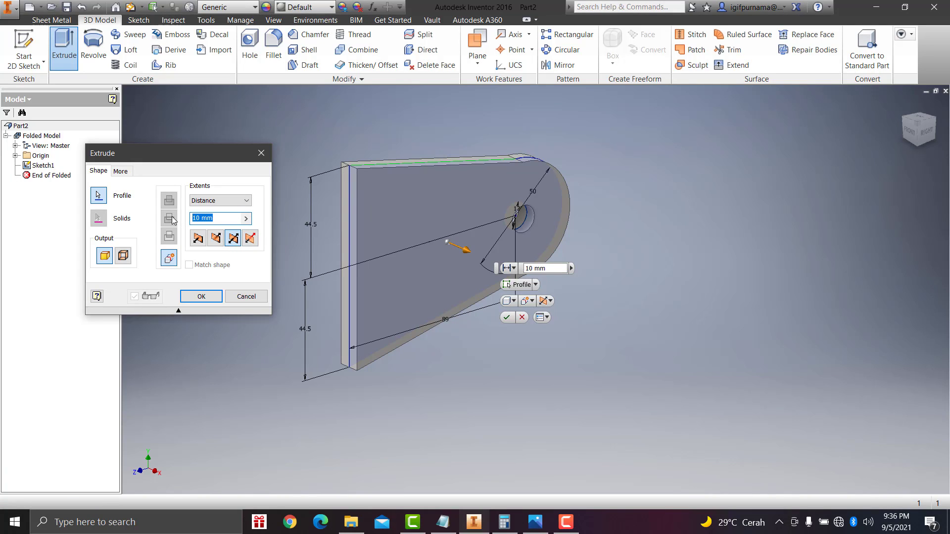
{"action": "type", "text": "32"}
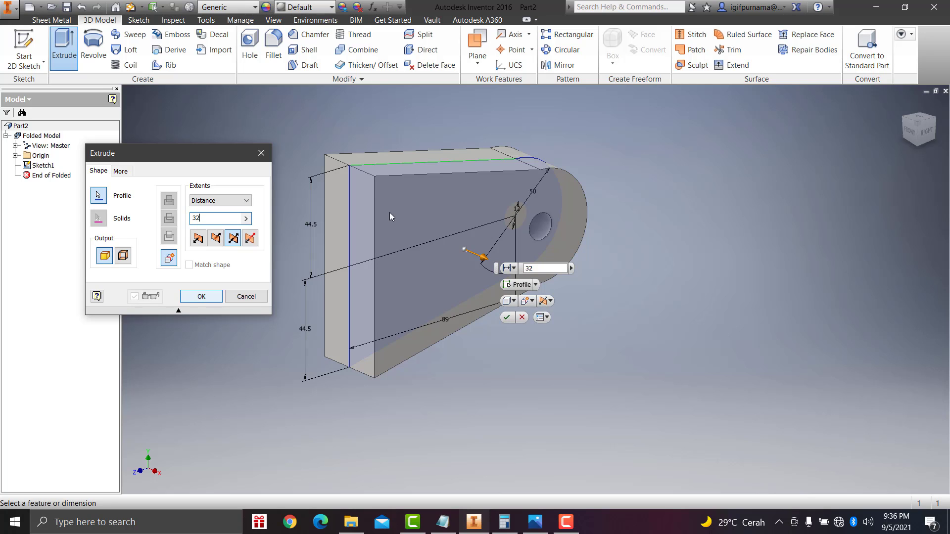
{"action": "left_click", "coordinate": [201, 295]}
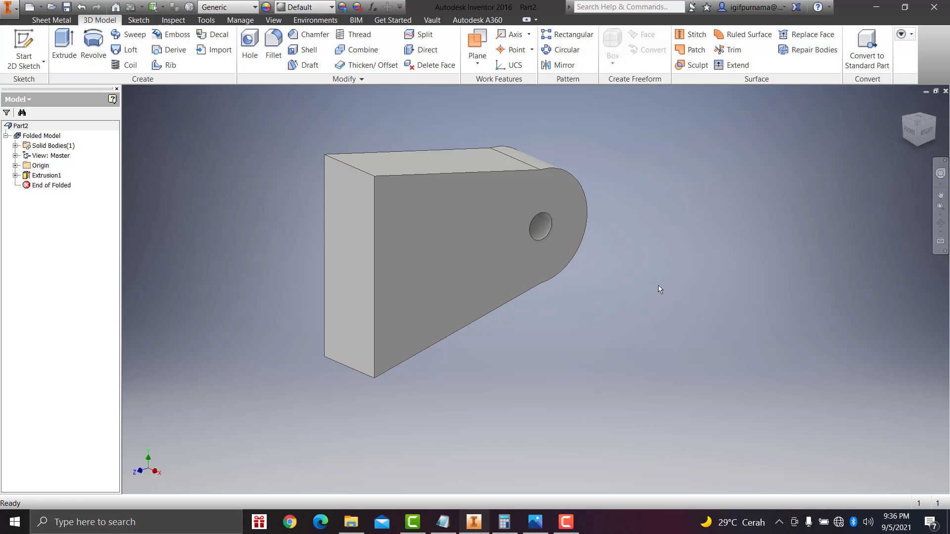
- Start a sketch on the solid's front face and draw a 50 mm circle around the hole
{"action": "left_click", "coordinate": [462, 251]}
{"action": "left_click", "coordinate": [510, 248]}
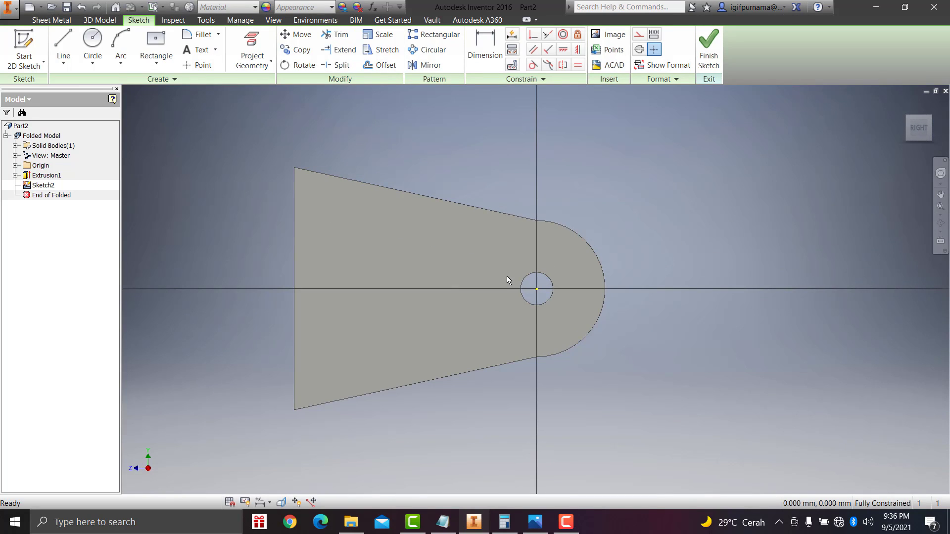
{"action": "scroll", "coordinate": [508, 278], "scroll_direction": "up", "scroll_amount": 3}
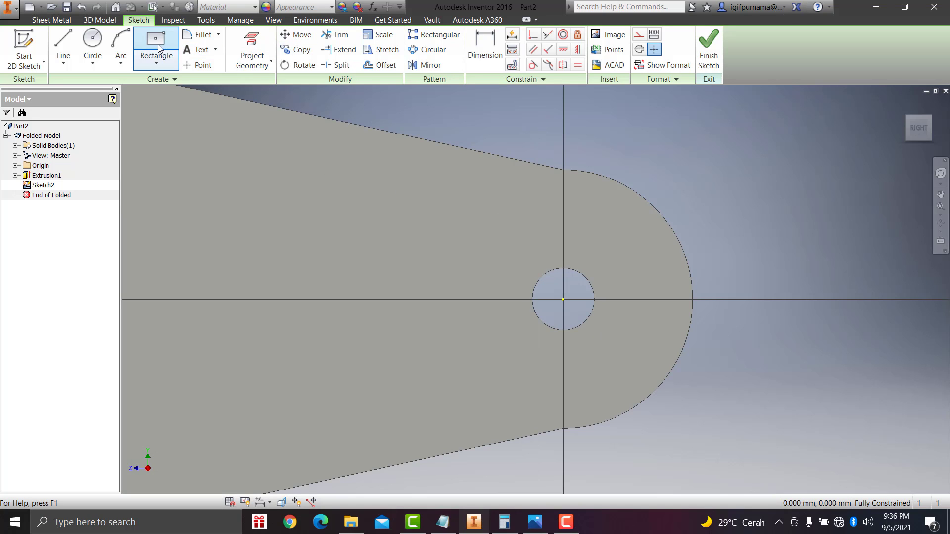
{"action": "left_click", "coordinate": [93, 40]}
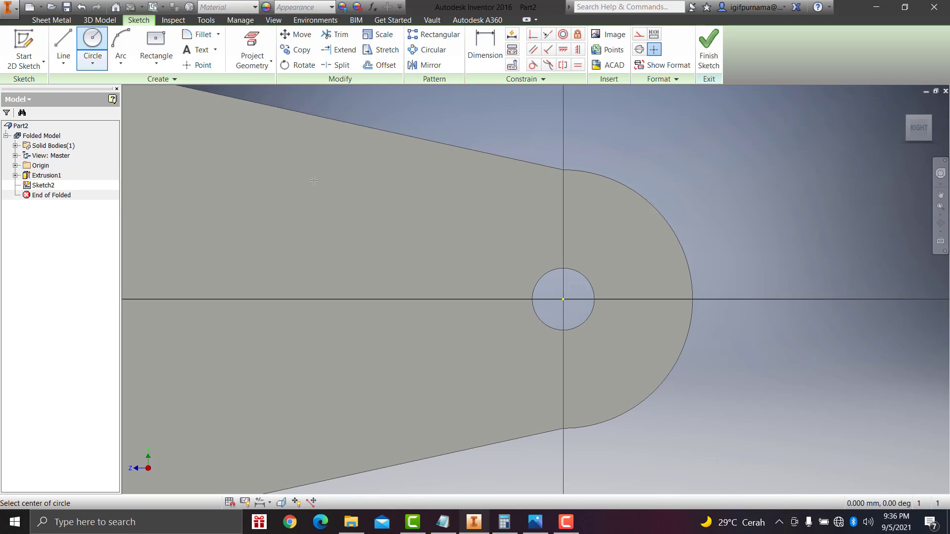
{"action": "left_click", "coordinate": [563, 299]}
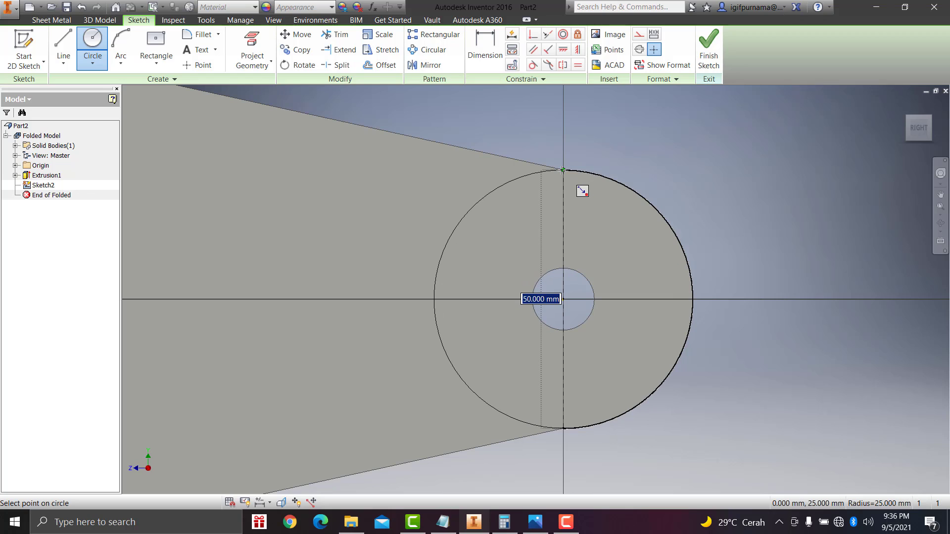
{"action": "left_click", "coordinate": [584, 191]}
- Project the small inner circle into the sketch and finish it
{"action": "left_click", "coordinate": [251, 41]}
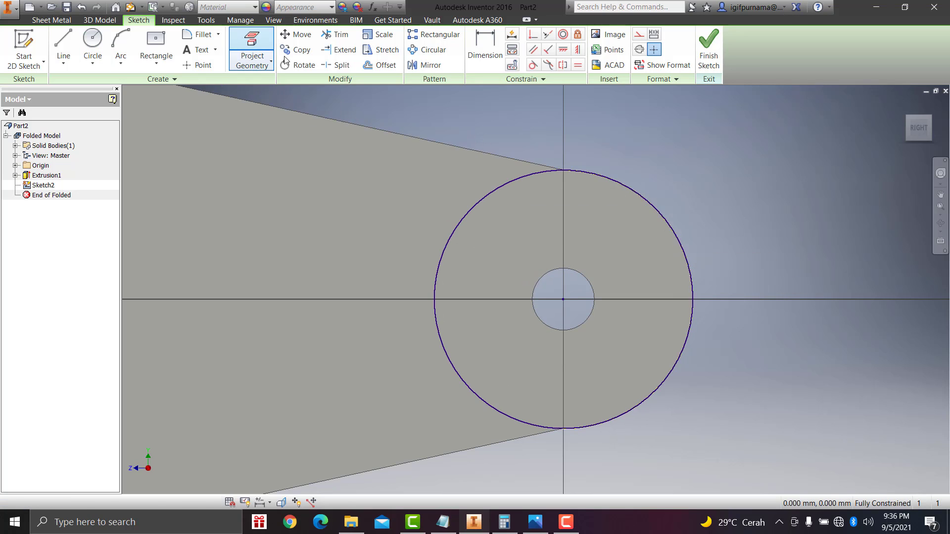
{"action": "left_click", "coordinate": [585, 281]}
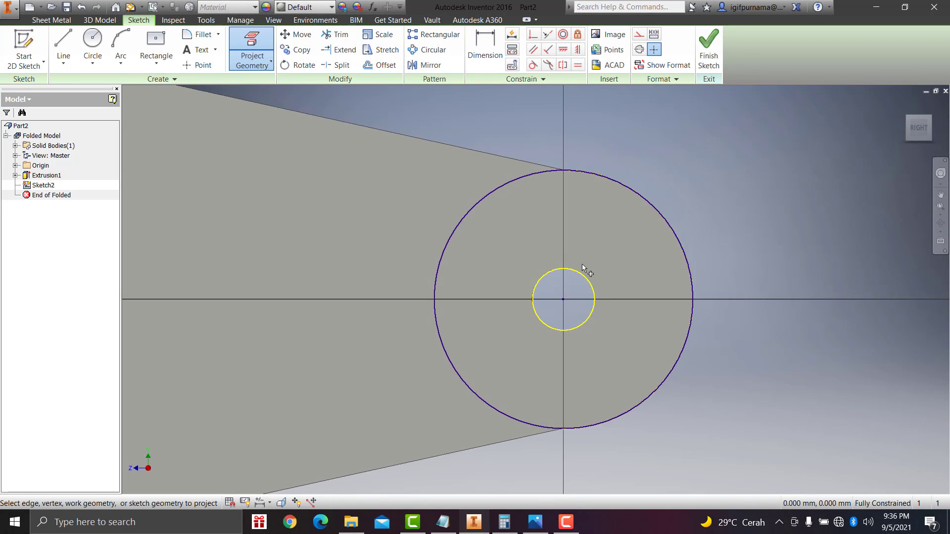
{"action": "left_click", "coordinate": [708, 49]}
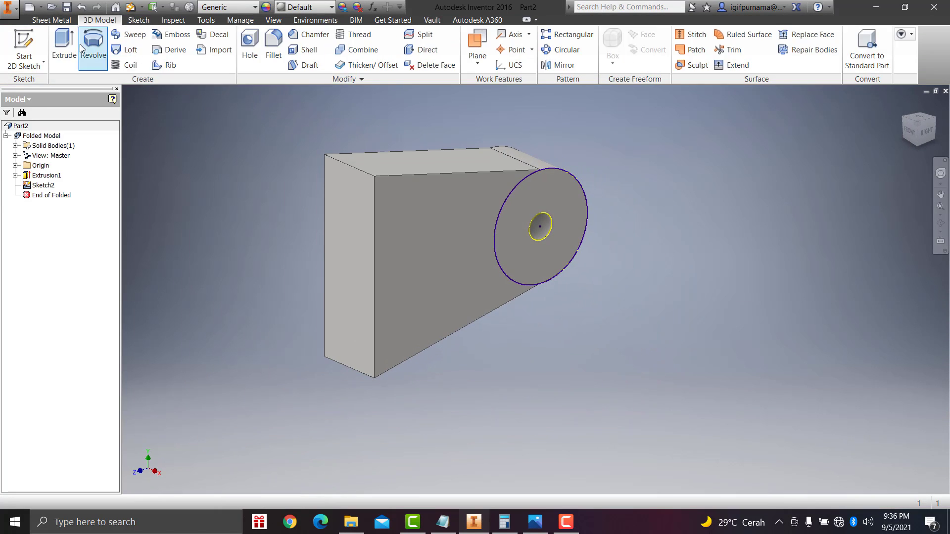
- Extrude the Ø50 ring profile 32 mm to form the boss, keeping the Ø12 hole
{"action": "left_click", "coordinate": [64, 47]}
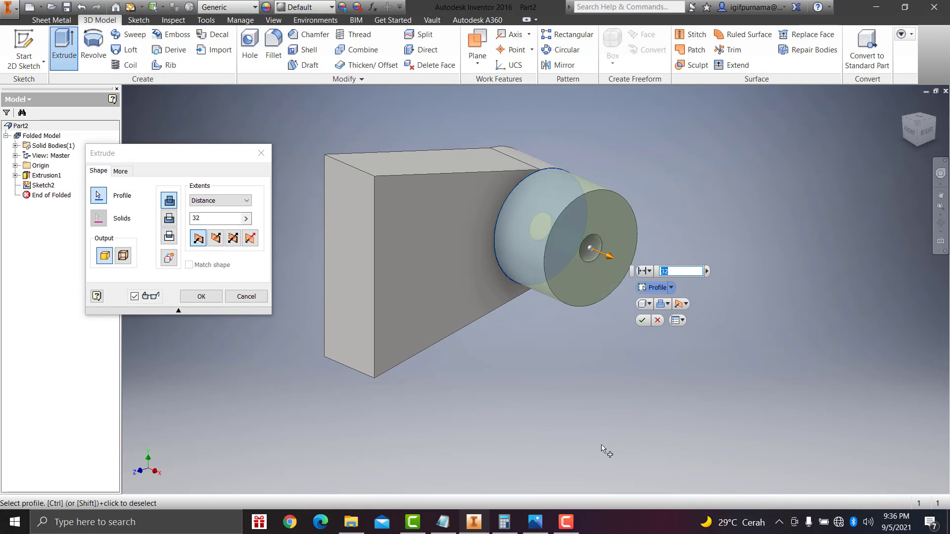
{"action": "left_click", "coordinate": [536, 522]}
{"action": "scroll", "coordinate": [739, 281], "scroll_direction": "down", "scroll_amount": 1}
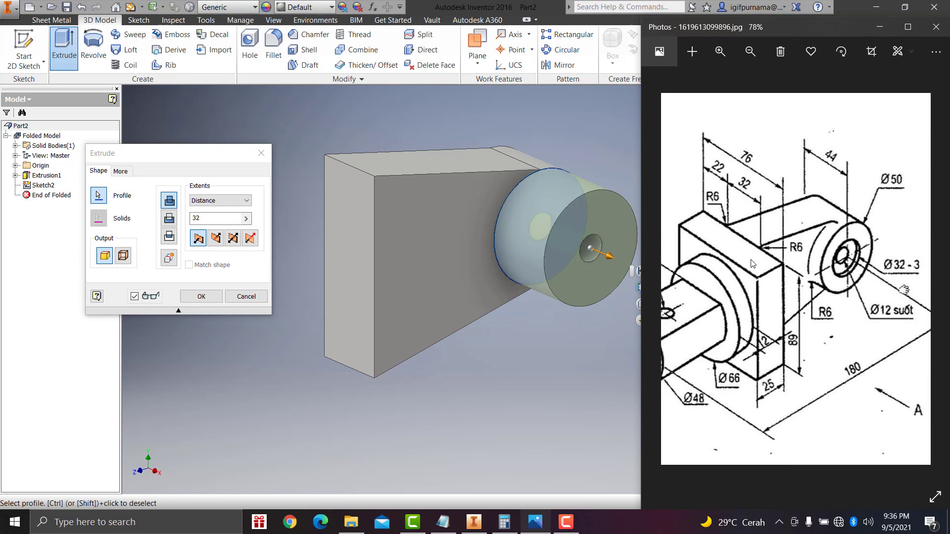
{"action": "scroll", "coordinate": [753, 263], "scroll_direction": "down", "scroll_amount": 1}
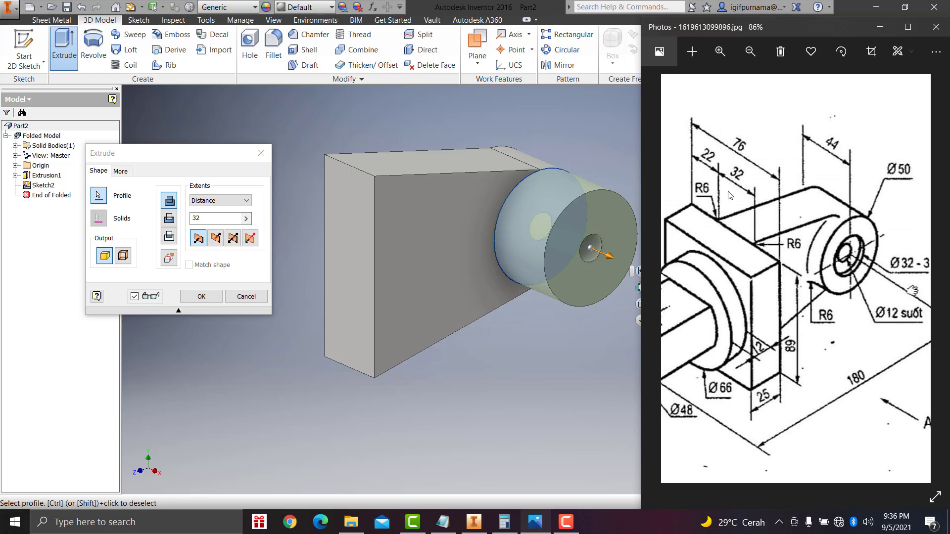
{"action": "left_click", "coordinate": [175, 219]}
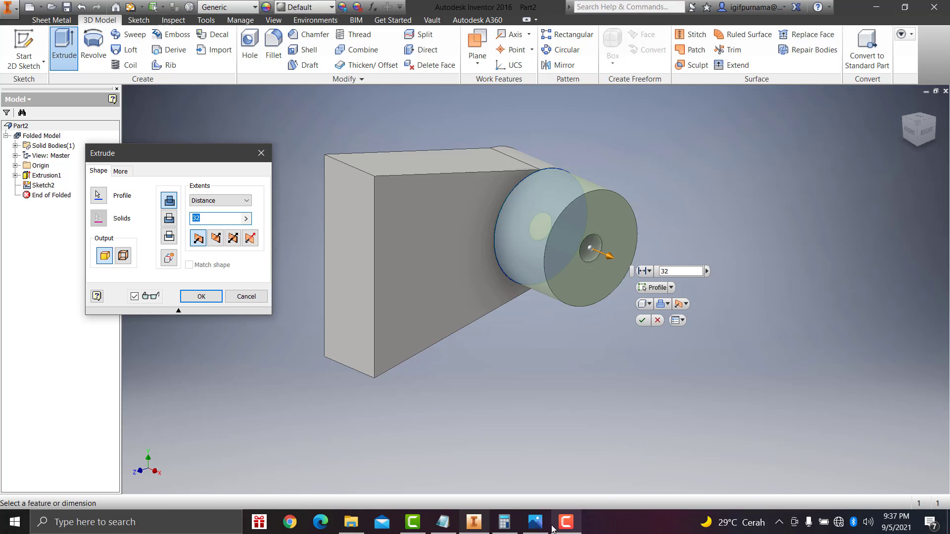
{"action": "left_click", "coordinate": [535, 522]}
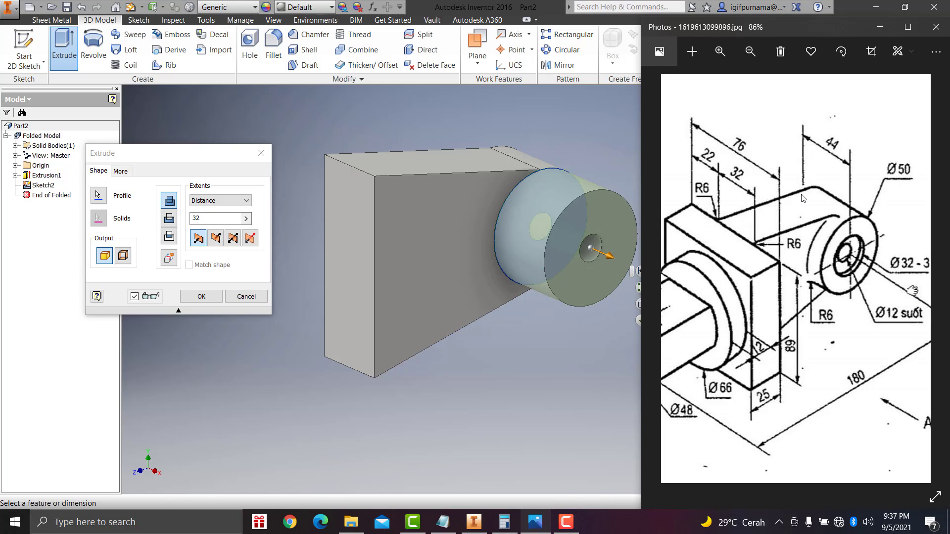
{"action": "scroll", "coordinate": [803, 198], "scroll_direction": "up", "scroll_amount": 1}
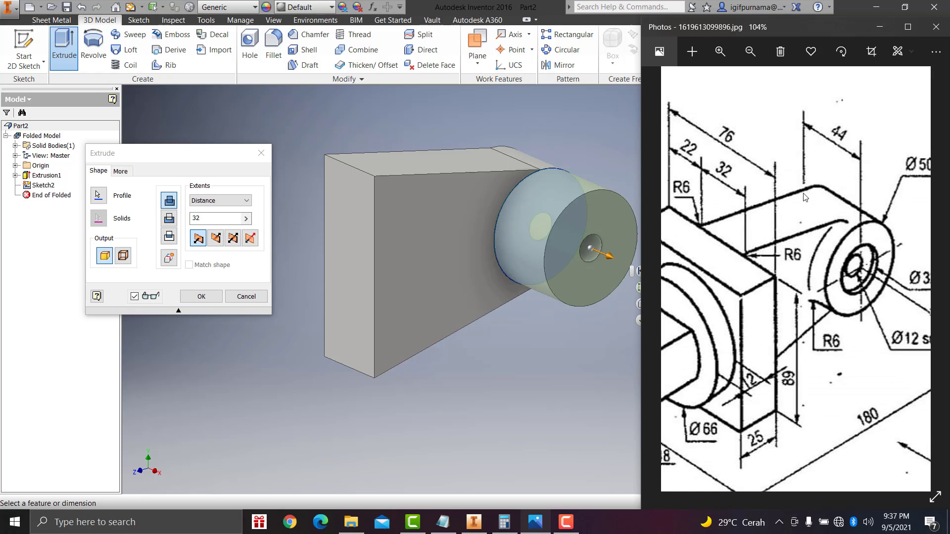
{"action": "left_click", "coordinate": [184, 220]}
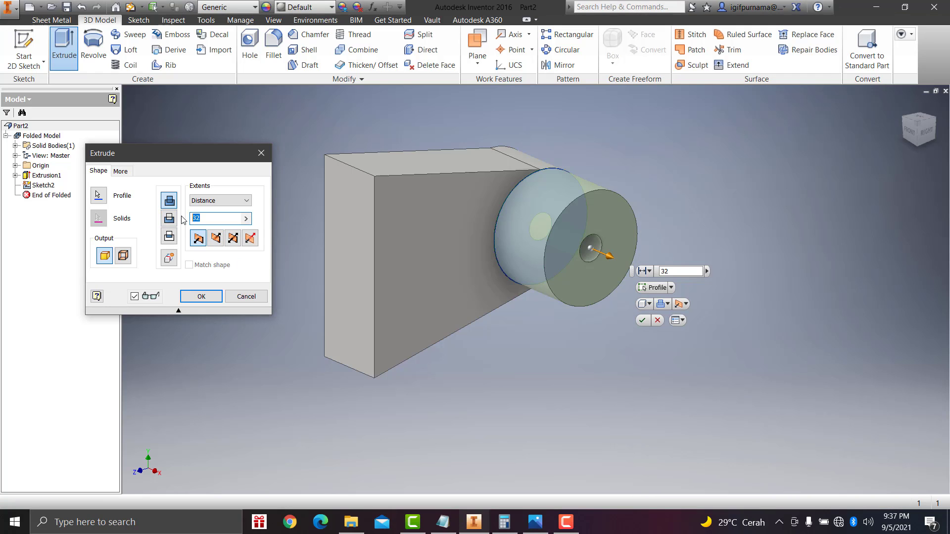
{"action": "type", "text": "6"}
{"action": "left_click", "coordinate": [206, 294]}
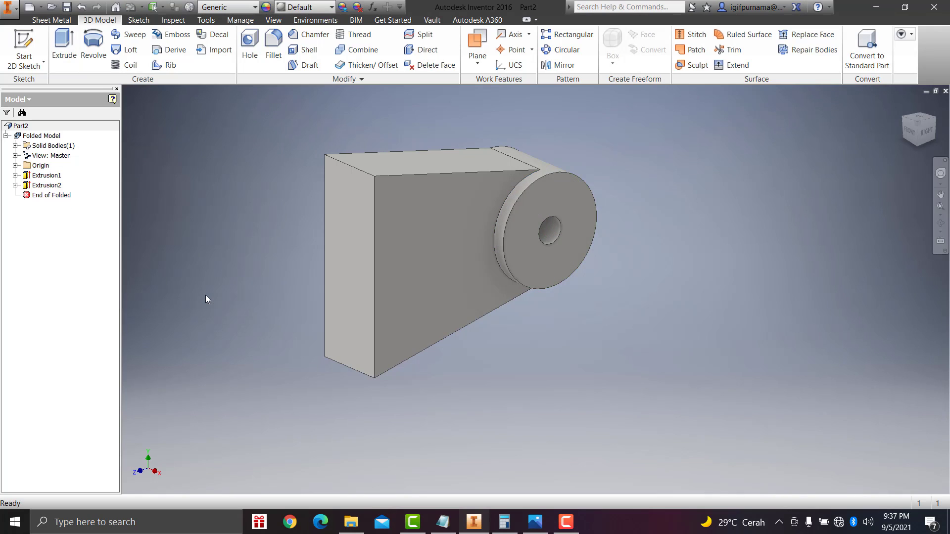
{"action": "left_click", "coordinate": [536, 523]}
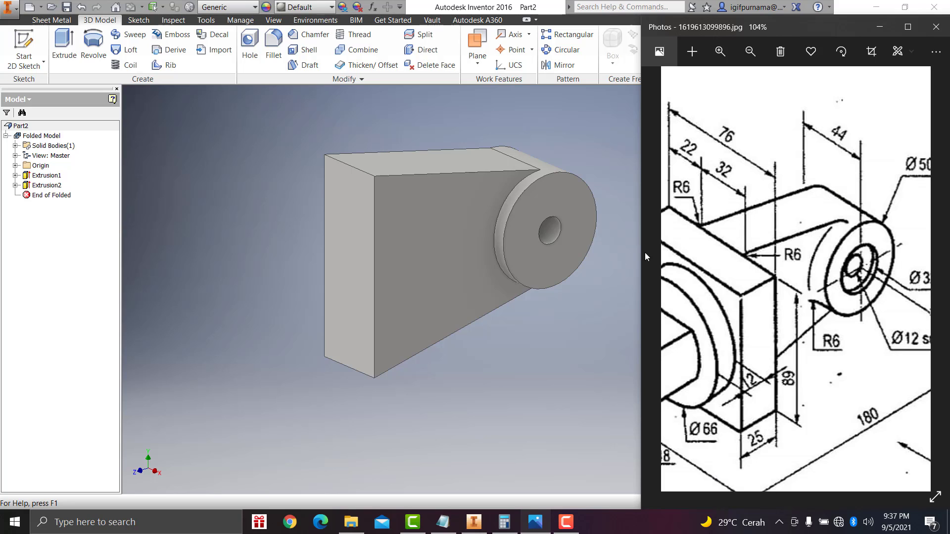
{"action": "left_click", "coordinate": [584, 275]}
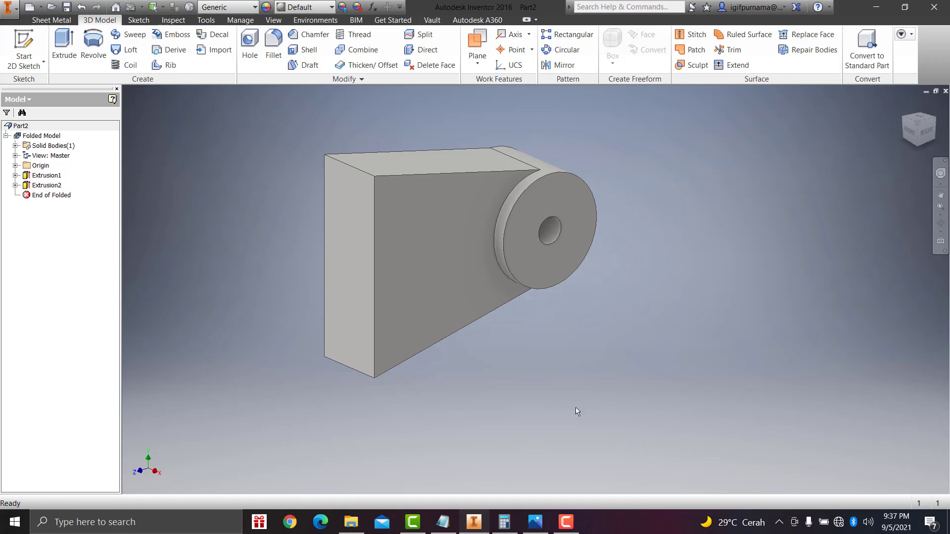
{"action": "left_click", "coordinate": [941, 223]}
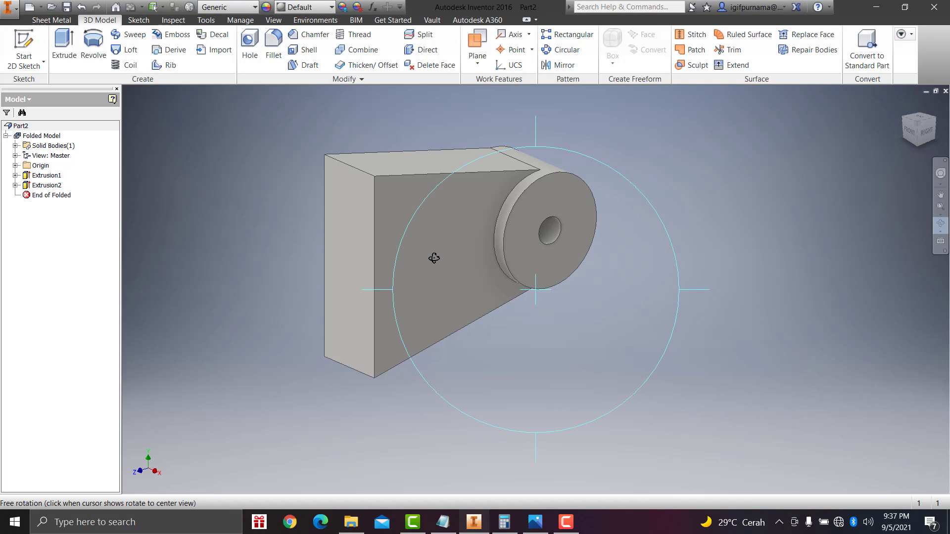
{"action": "left_click_drag", "start_coordinate": [434, 257], "coordinate": [421, 324]}
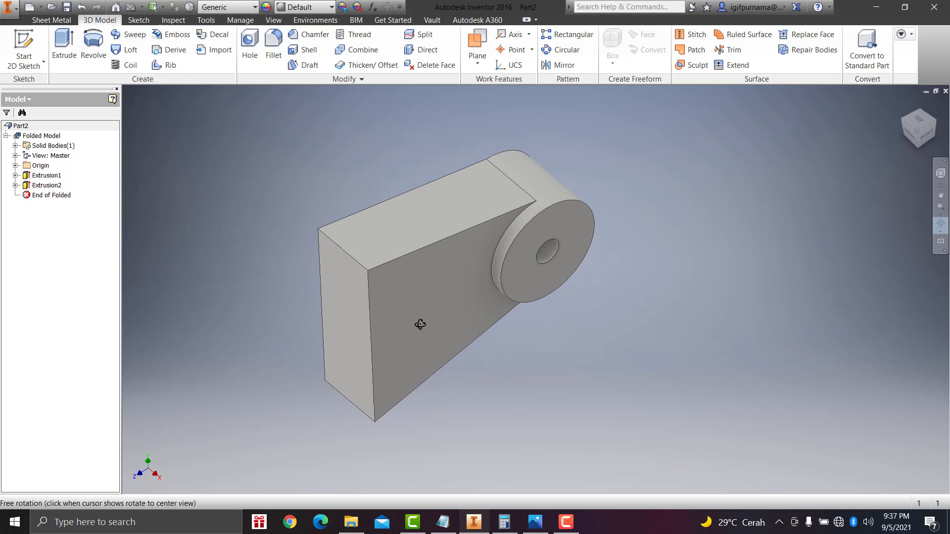
{"action": "left_click", "coordinate": [536, 523]}
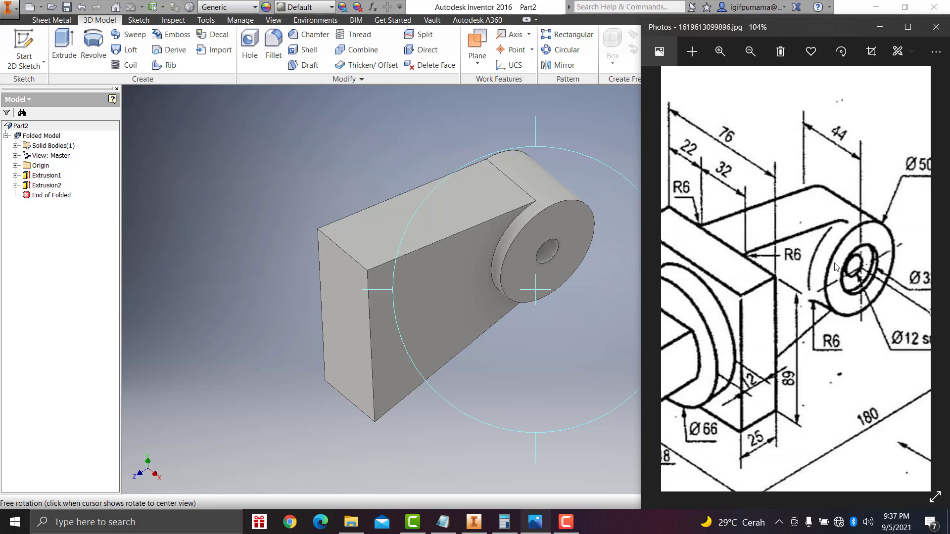
{"action": "scroll", "coordinate": [826, 260], "scroll_direction": "up", "scroll_amount": 2}
{"action": "scroll", "coordinate": [822, 261], "scroll_direction": "up", "scroll_amount": 2}
{"action": "scroll", "coordinate": [819, 262], "scroll_direction": "up", "scroll_amount": 1}
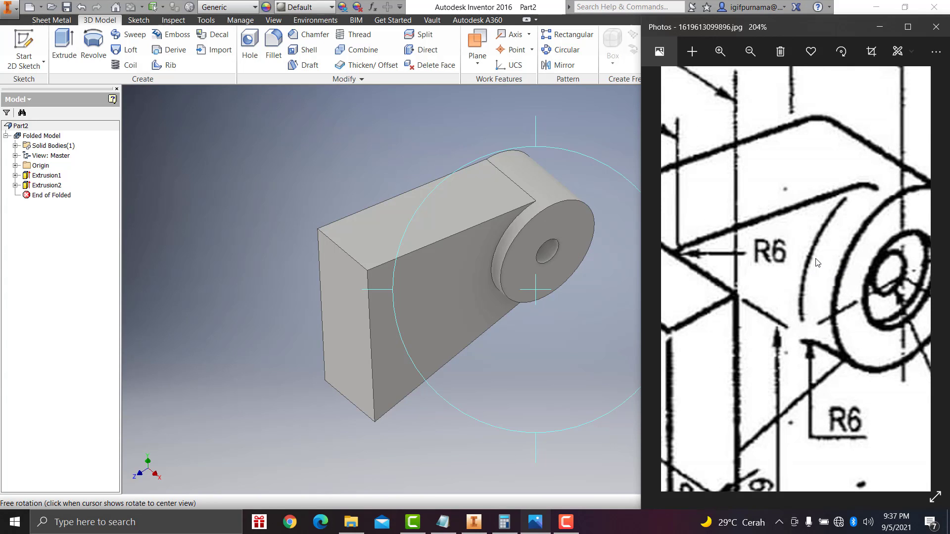
{"action": "scroll", "coordinate": [819, 261], "scroll_direction": "down", "scroll_amount": 2}
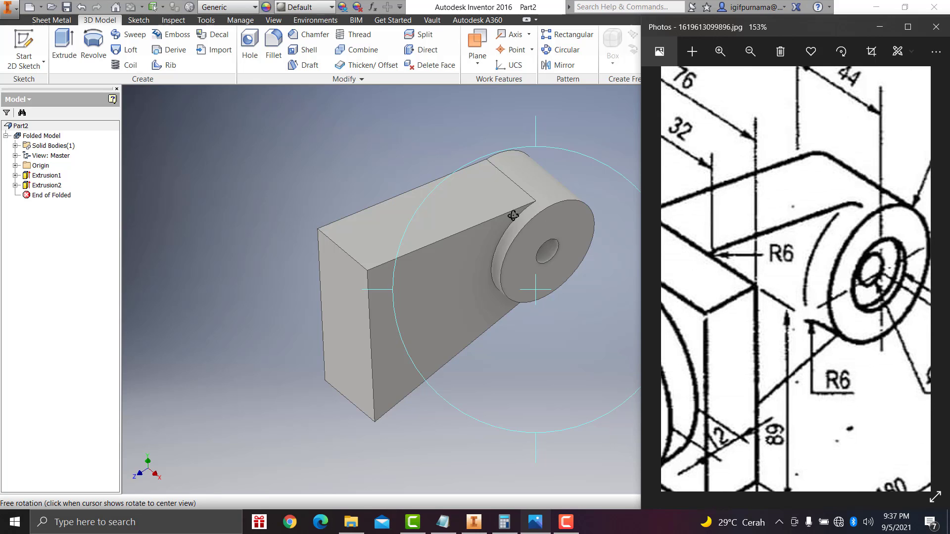
{"action": "left_click", "coordinate": [485, 165]}
{"action": "left_click", "coordinate": [468, 103]}
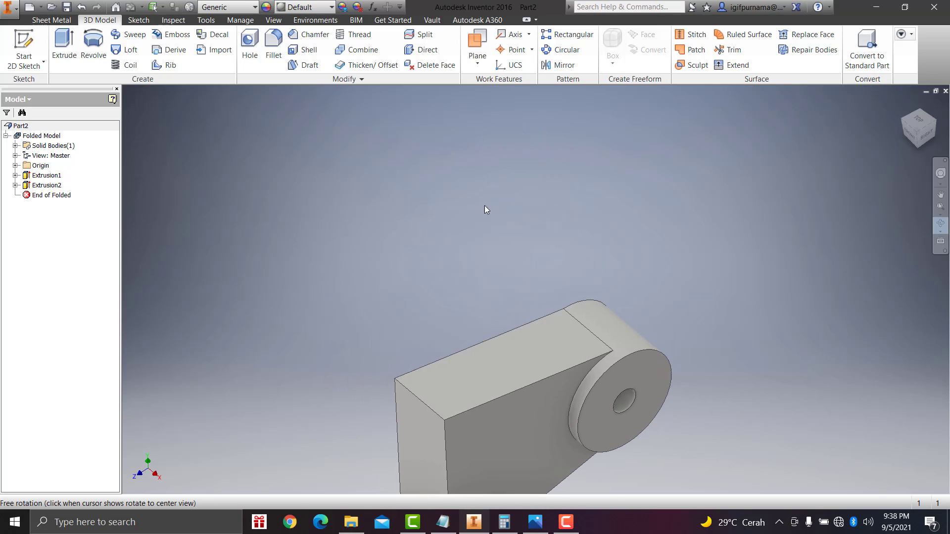
{"action": "scroll", "coordinate": [529, 255], "scroll_direction": "up", "scroll_amount": 3}
{"action": "key", "text": "Escape"}
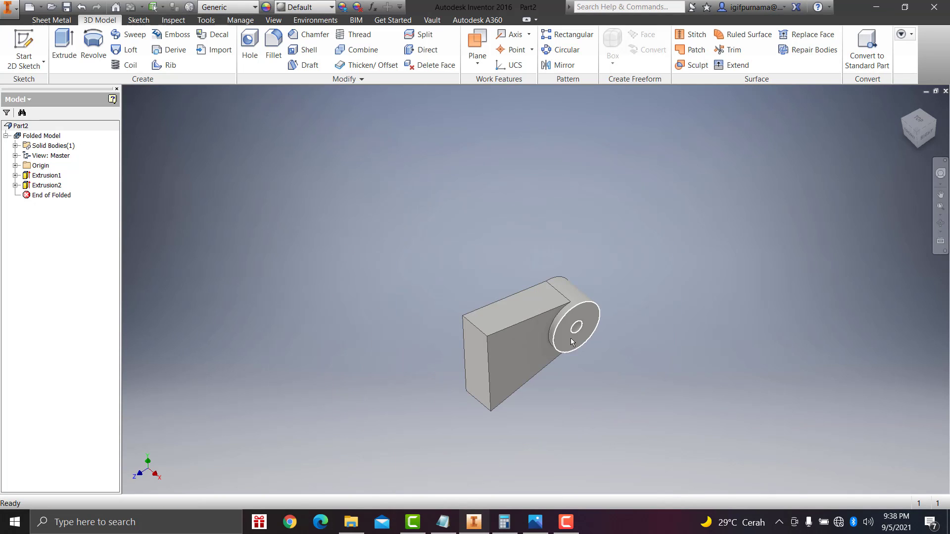
{"action": "scroll", "coordinate": [571, 339], "scroll_direction": "down", "scroll_amount": 5}
- Fillet the edge between boss and block with a 5 mm radius
{"action": "left_click", "coordinate": [271, 45]}
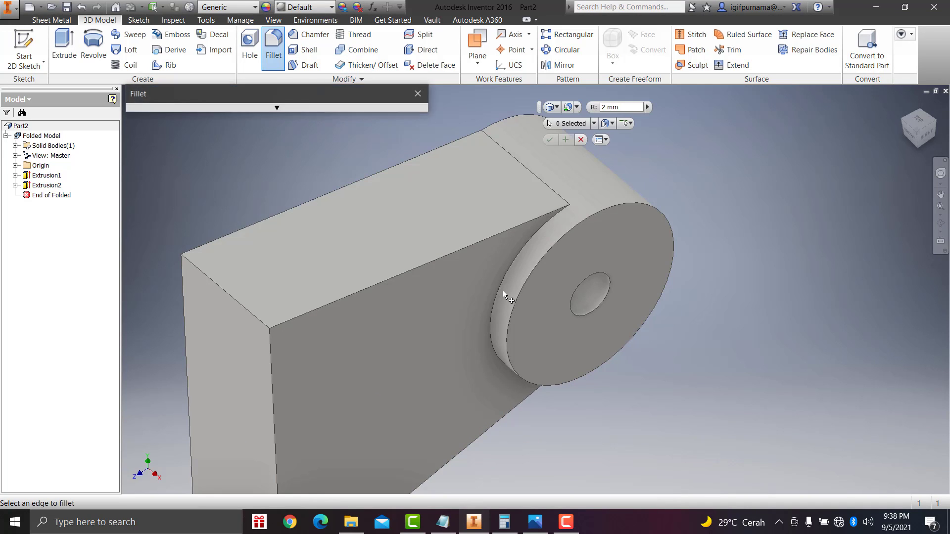
{"action": "left_click", "coordinate": [505, 278]}
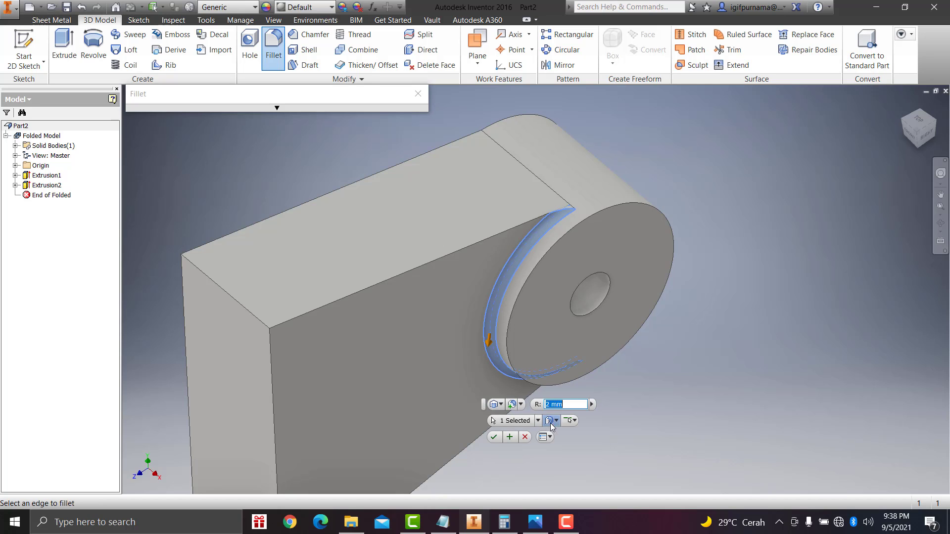
{"action": "type", "text": "5"}
{"action": "left_click", "coordinate": [494, 437]}
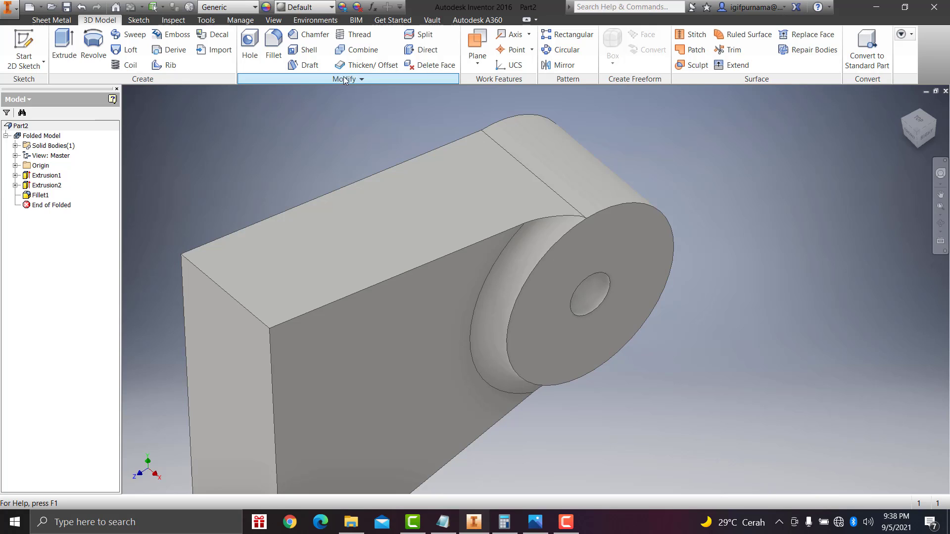
- Expand the model tree's Origin folder and select the part's Z Axis
{"action": "left_click", "coordinate": [369, 81]}
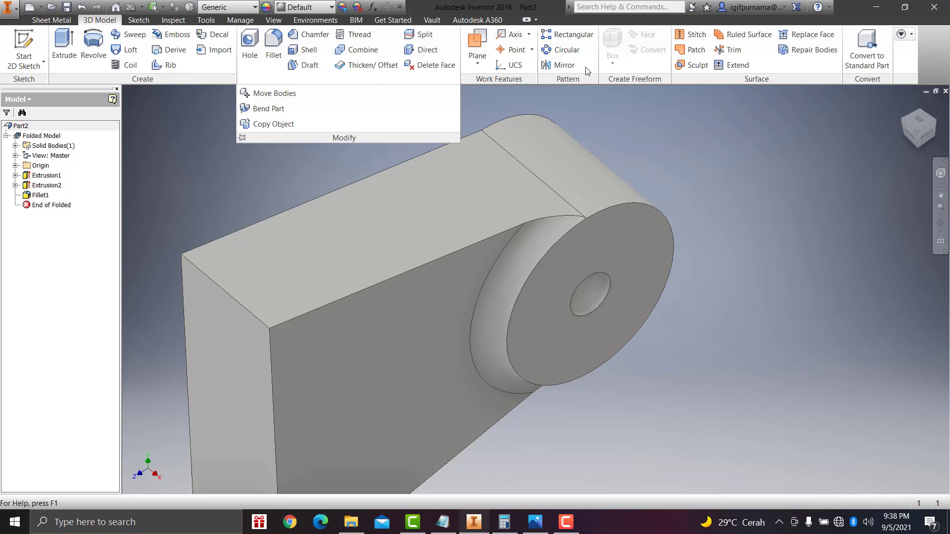
{"action": "left_click", "coordinate": [15, 145]}
{"action": "left_click", "coordinate": [15, 165]}
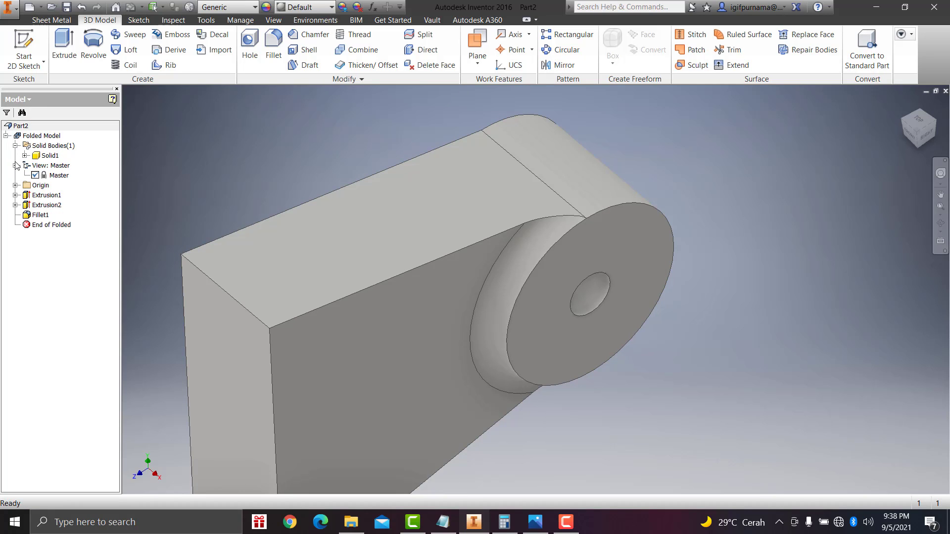
{"action": "left_click", "coordinate": [15, 145]}
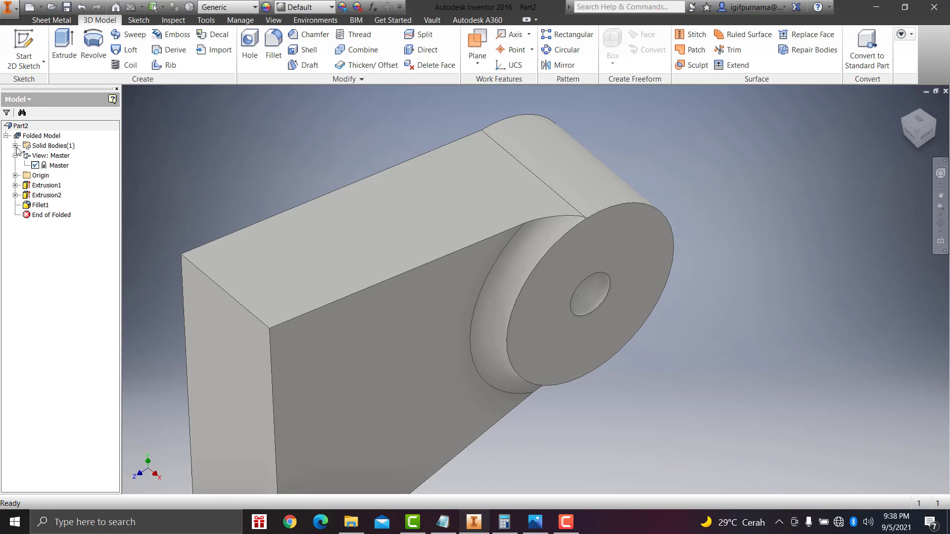
{"action": "left_click", "coordinate": [15, 175]}
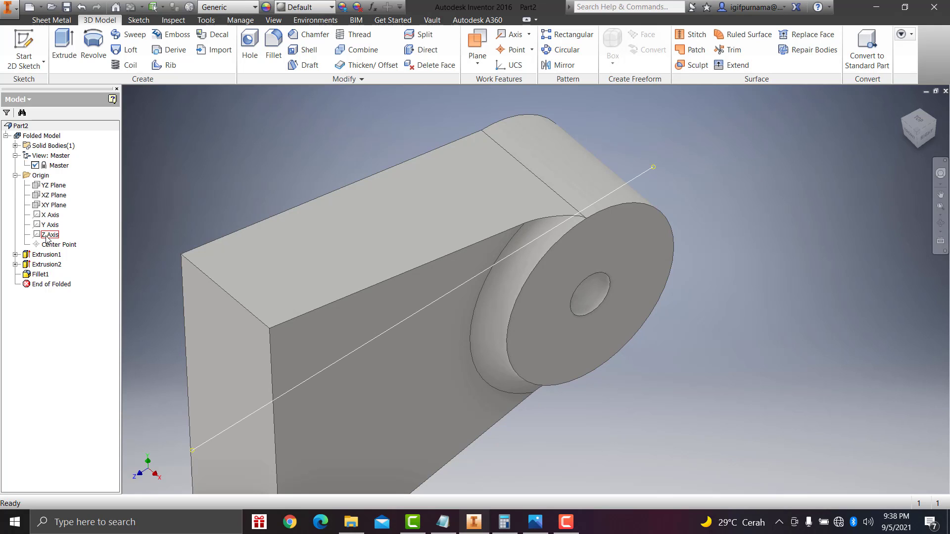
{"action": "left_click", "coordinate": [47, 236]}
{"action": "scroll", "coordinate": [233, 304], "scroll_direction": "up", "scroll_amount": 3}
{"action": "scroll", "coordinate": [268, 299], "scroll_direction": "down", "scroll_amount": 5}
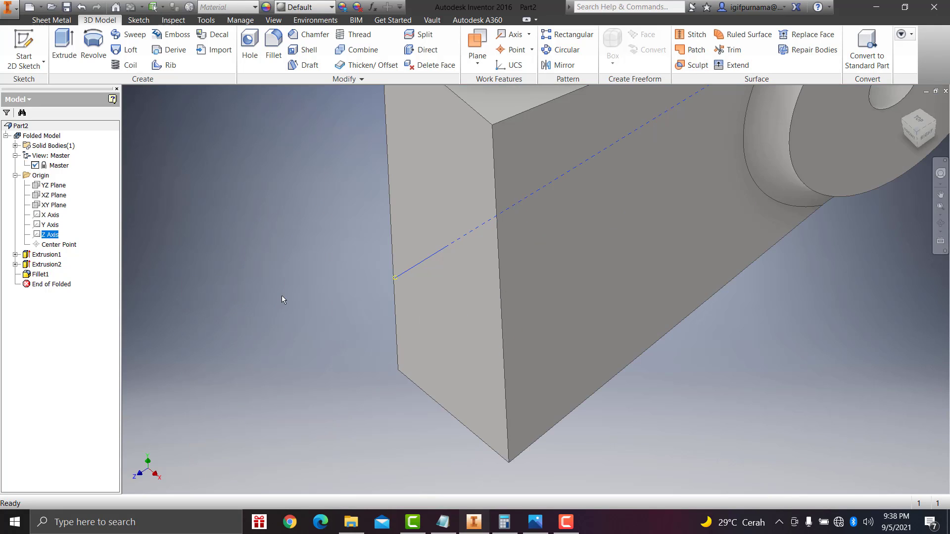
{"action": "scroll", "coordinate": [282, 299], "scroll_direction": "up", "scroll_amount": 5}
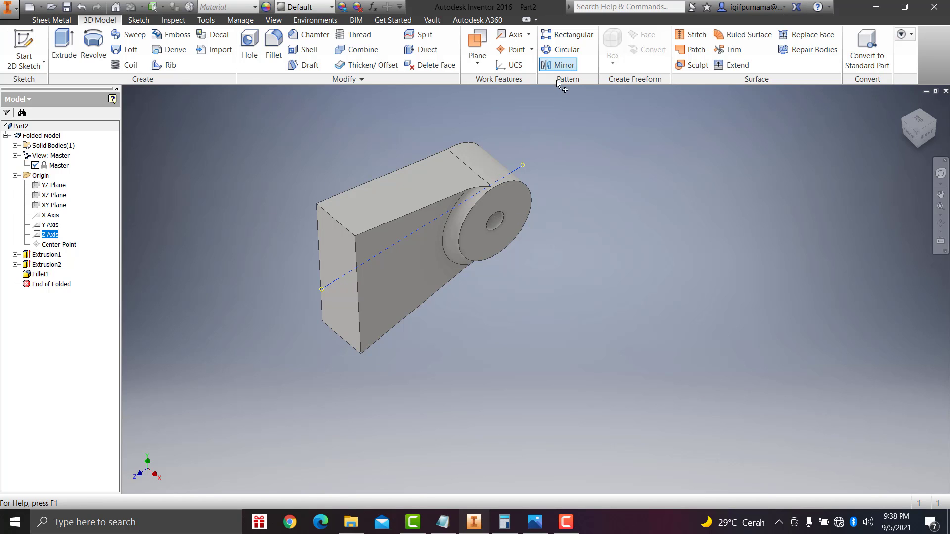
- Begin a mirror with the boss and fillet selected, then cancel it
{"action": "left_click", "coordinate": [559, 65]}
{"action": "scroll", "coordinate": [330, 188], "scroll_direction": "down", "scroll_amount": 3}
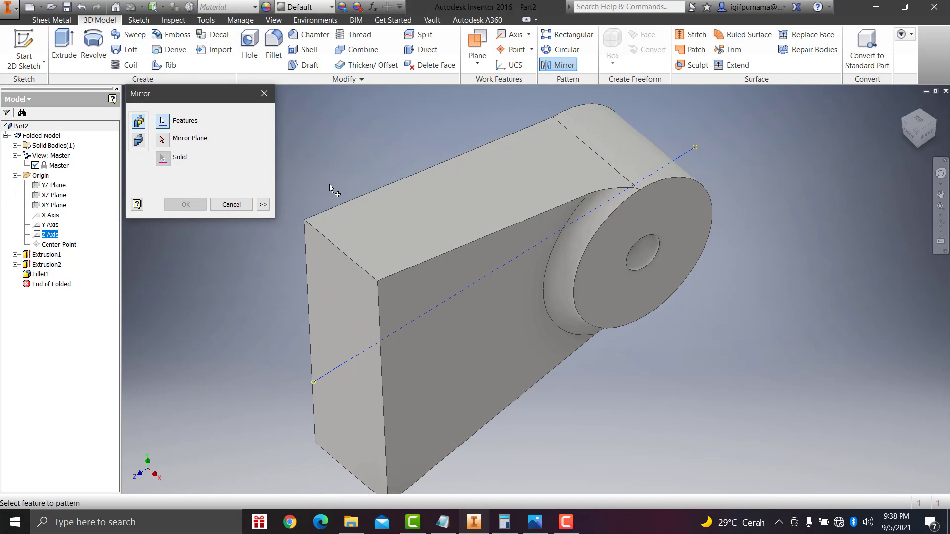
{"action": "left_click", "coordinate": [610, 252]}
{"action": "left_click", "coordinate": [578, 232]}
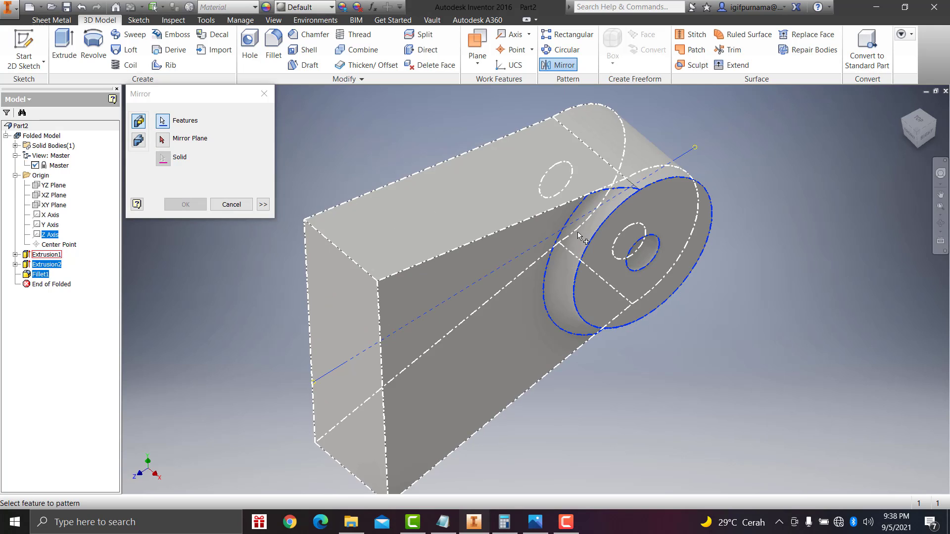
{"action": "left_click", "coordinate": [162, 141]}
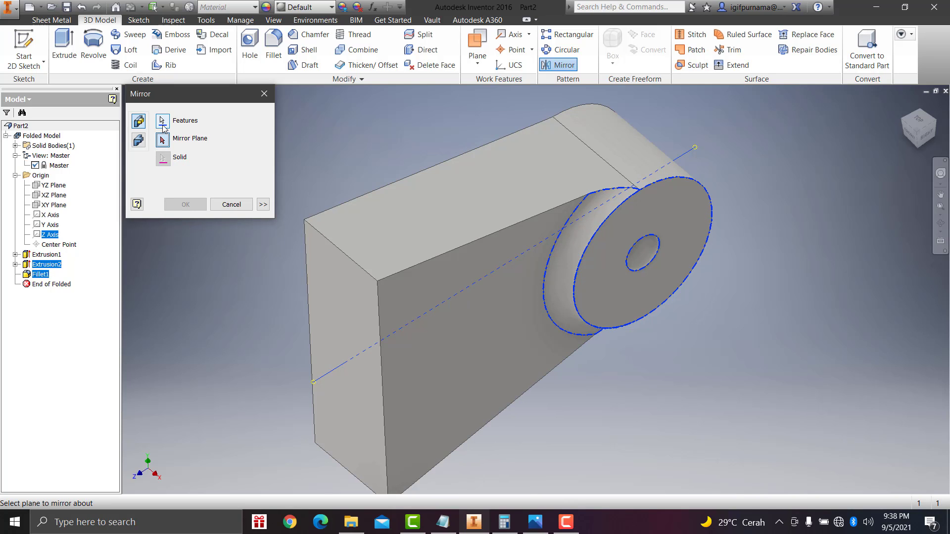
{"action": "left_click", "coordinate": [264, 94]}
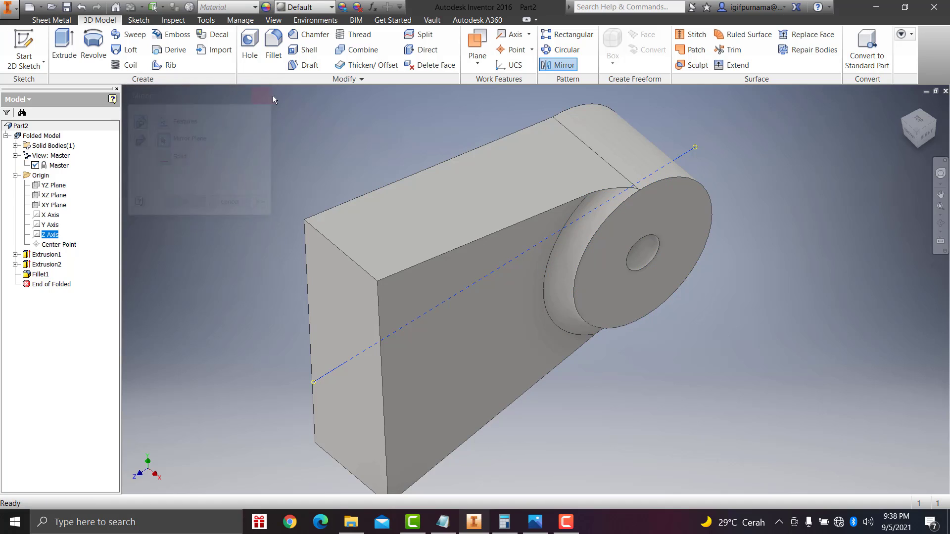
- Restart Mirror and pick the boss's flat end face as the mirror plane
{"action": "left_click", "coordinate": [573, 69]}
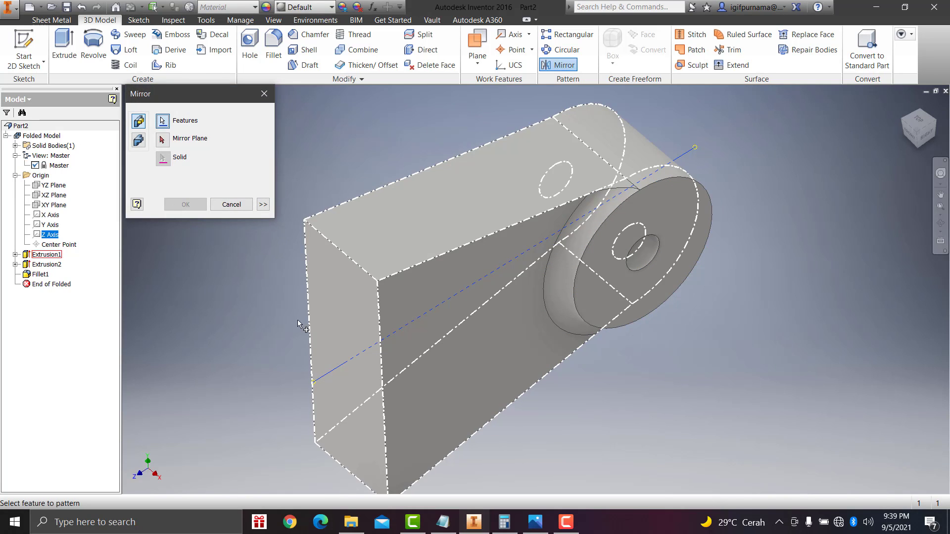
{"action": "left_click", "coordinate": [162, 140]}
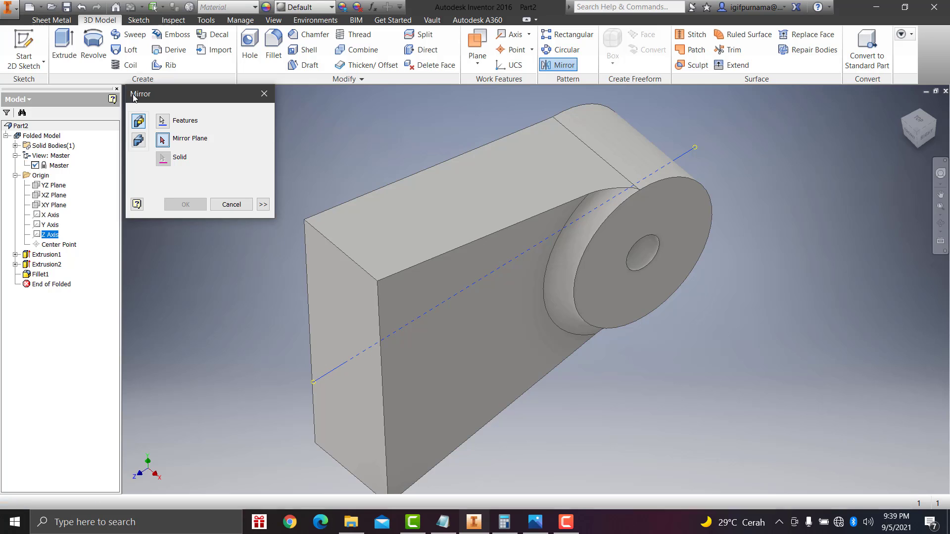
{"action": "left_click", "coordinate": [162, 120]}
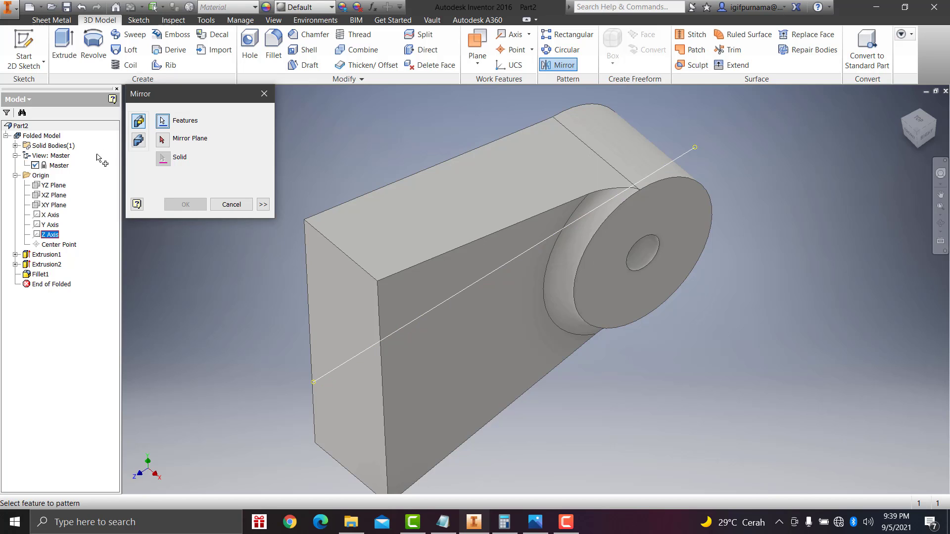
{"action": "left_click", "coordinate": [163, 139]}
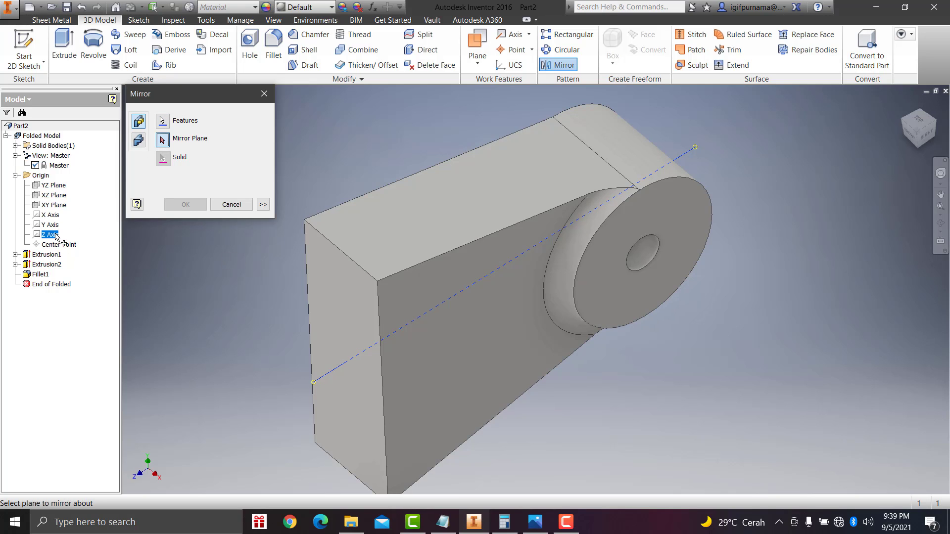
{"action": "left_click", "coordinate": [623, 278]}
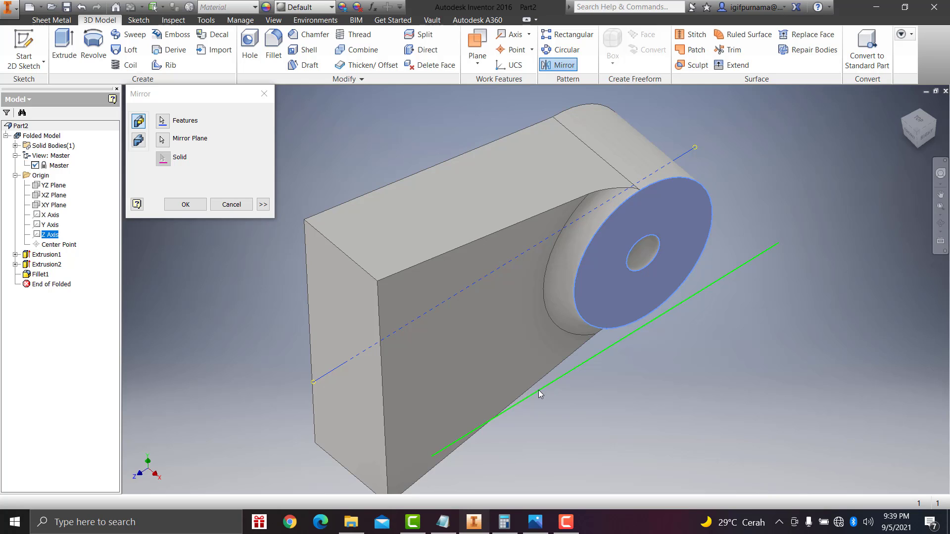
{"action": "scroll", "coordinate": [542, 351], "scroll_direction": "up", "scroll_amount": 3}
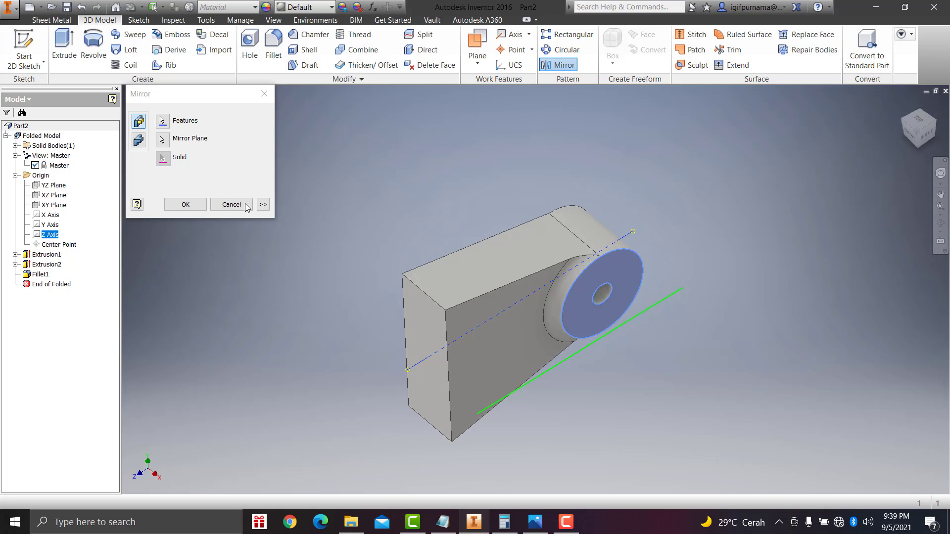
- Cancel the mirror setup and locate the YZ Plane on the part
{"action": "left_click", "coordinate": [224, 205]}
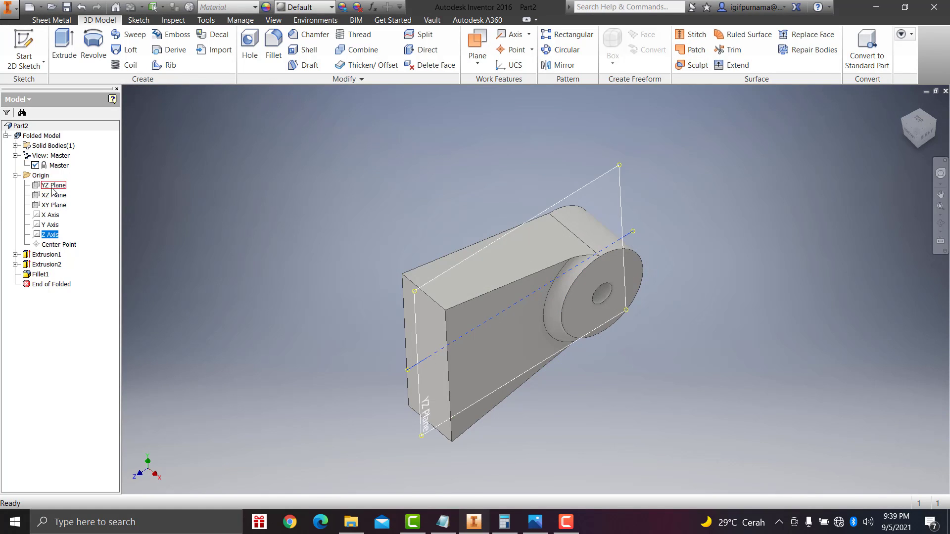
{"action": "left_click", "coordinate": [53, 186]}
{"action": "scroll", "coordinate": [328, 315], "scroll_direction": "down", "scroll_amount": 3}
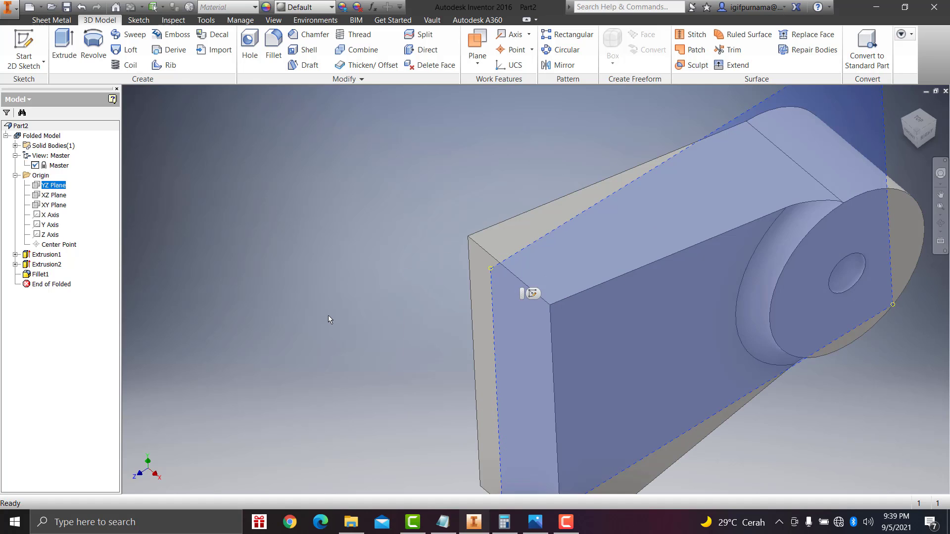
{"action": "scroll", "coordinate": [328, 316], "scroll_direction": "up", "scroll_amount": 5}
{"action": "scroll", "coordinate": [450, 314], "scroll_direction": "down", "scroll_amount": 3}
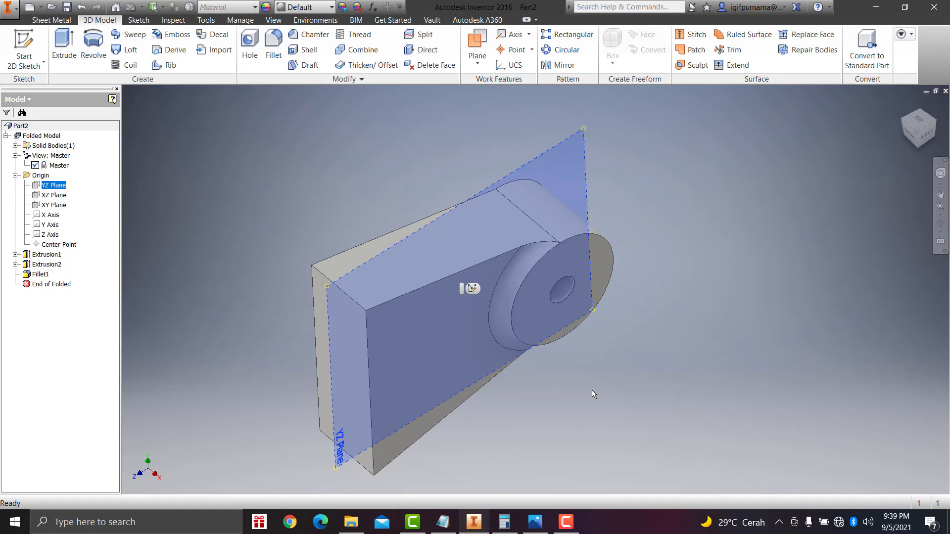
- Mirror the boss and fillet across the YZ Plane, which fails with an error
{"action": "left_click", "coordinate": [559, 65]}
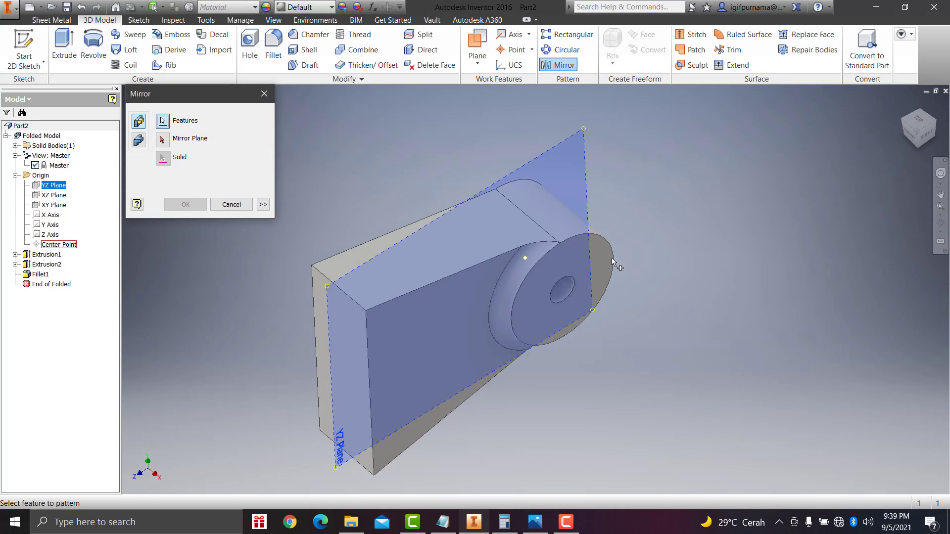
{"action": "left_click", "coordinate": [545, 281]}
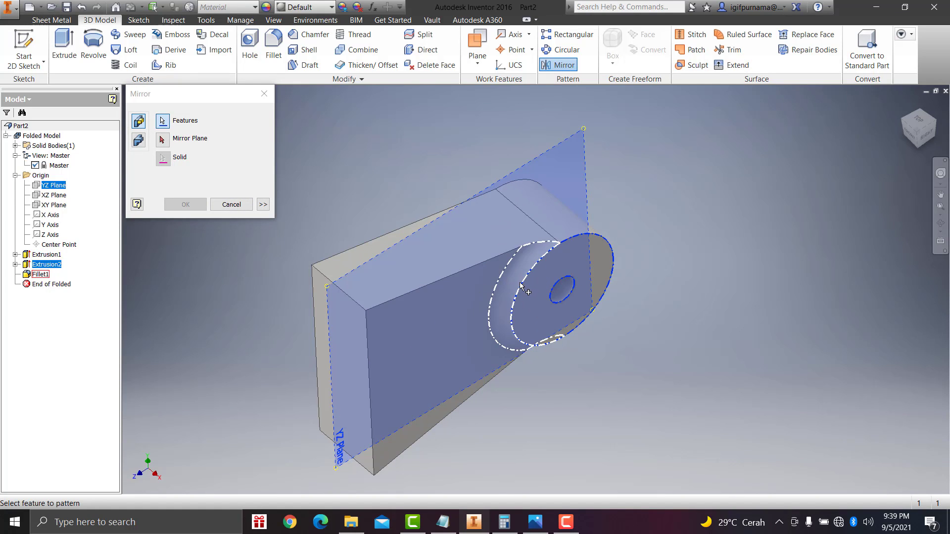
{"action": "left_click", "coordinate": [505, 287]}
{"action": "left_click", "coordinate": [163, 139]}
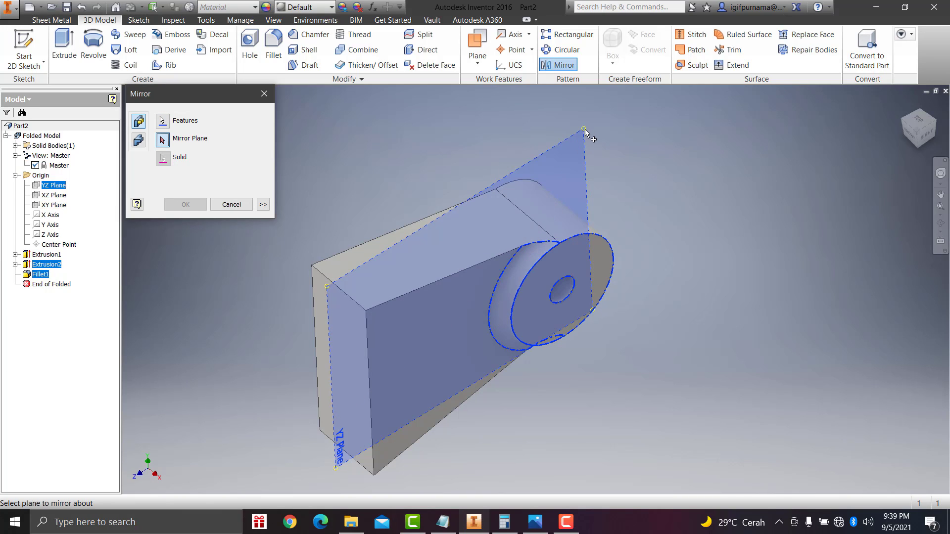
{"action": "left_click", "coordinate": [49, 186]}
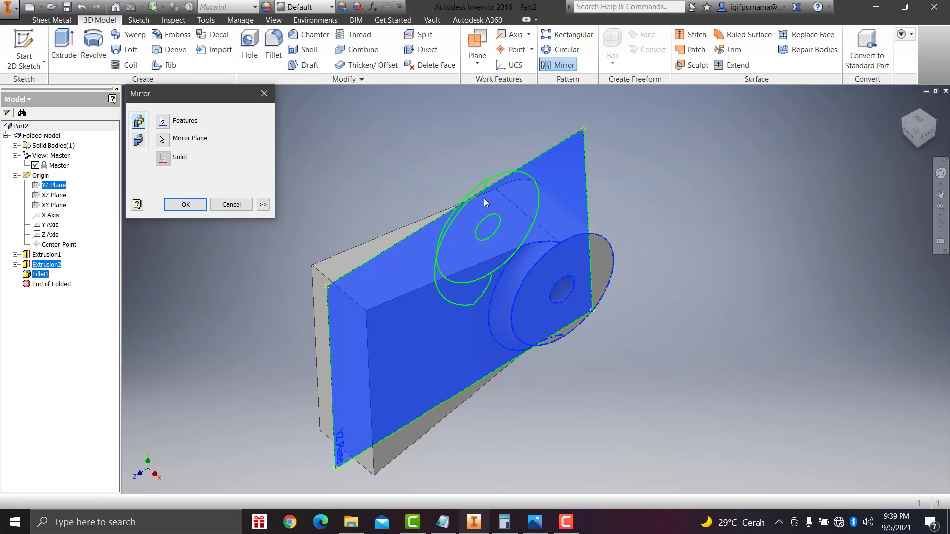
{"action": "left_click", "coordinate": [182, 205]}
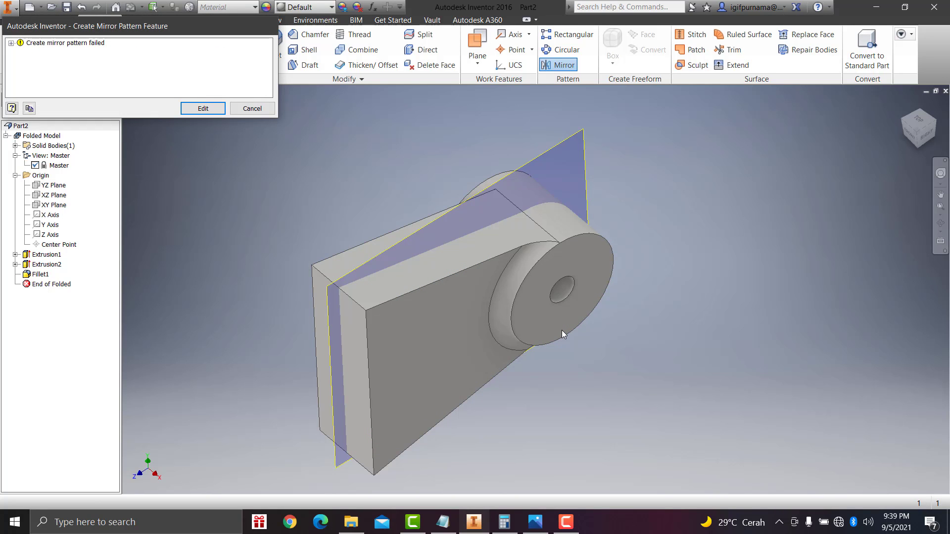
- Dismiss the failure message, then start and cancel a mirror of the base block
{"action": "left_click", "coordinate": [254, 110]}
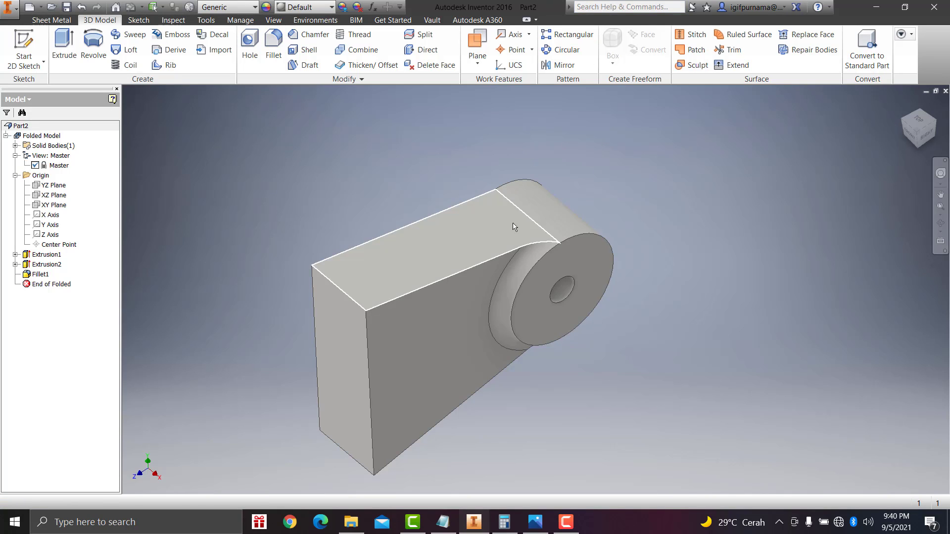
{"action": "left_click", "coordinate": [552, 69]}
{"action": "left_click", "coordinate": [558, 288]}
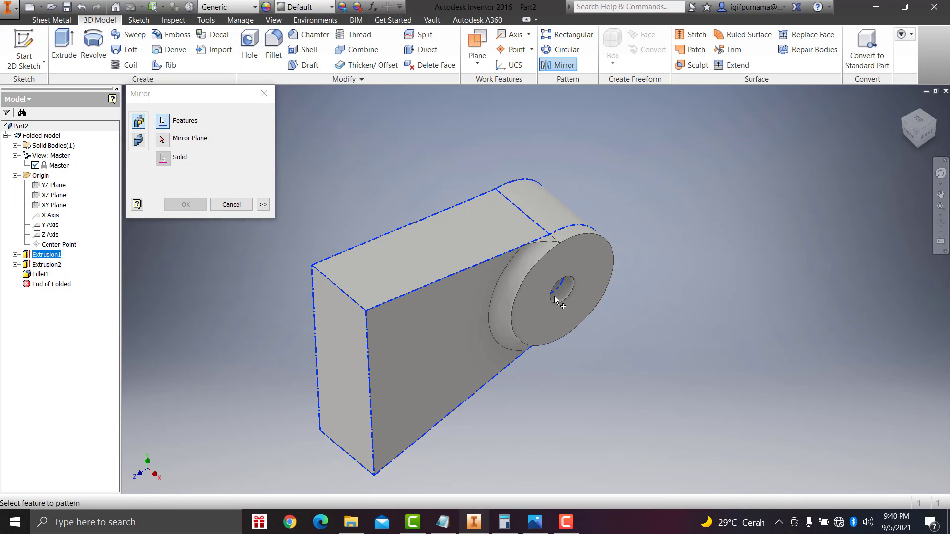
{"action": "left_click", "coordinate": [265, 94]}
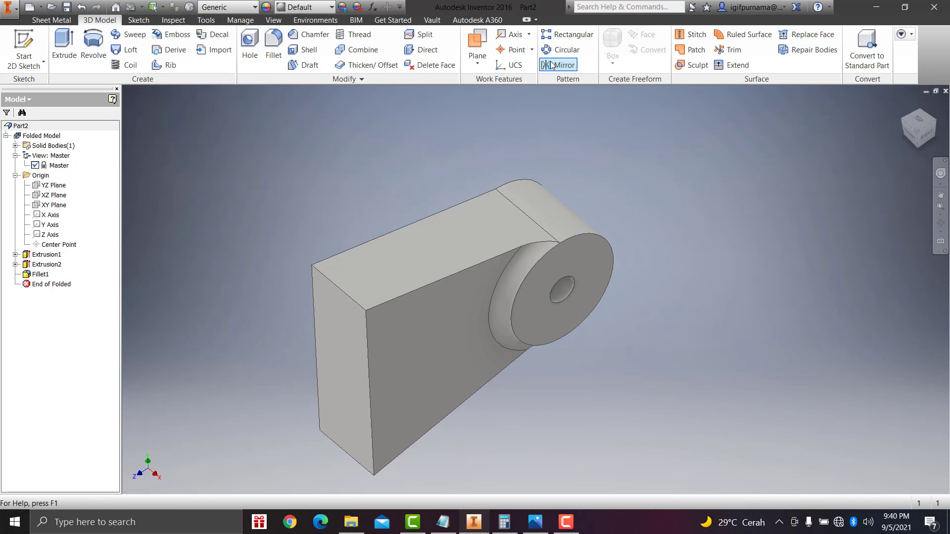
- Rerun the mirror of the boss and fillet across the YZ Plane
{"action": "left_click", "coordinate": [550, 66]}
{"action": "left_click", "coordinate": [577, 275]}
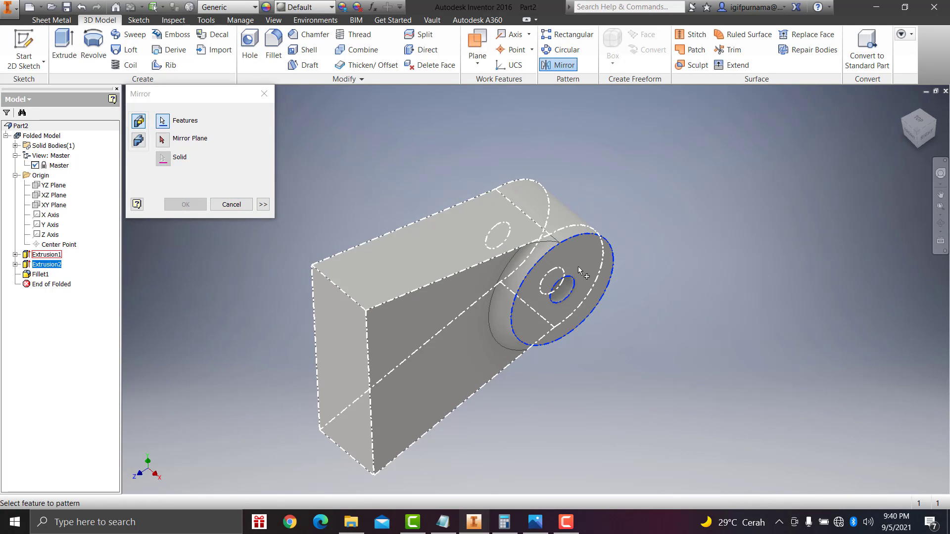
{"action": "left_click", "coordinate": [516, 276]}
{"action": "left_click", "coordinate": [162, 140]}
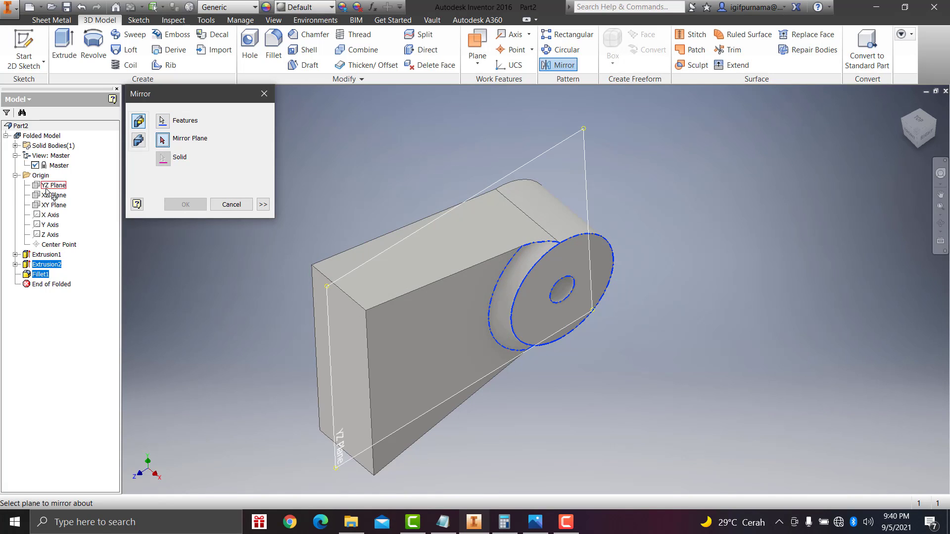
{"action": "left_click", "coordinate": [47, 188]}
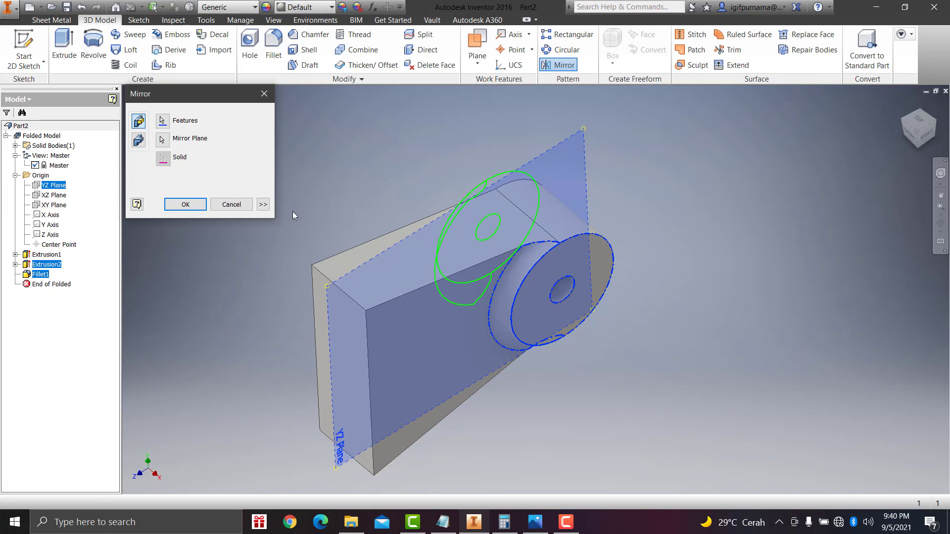
{"action": "left_click", "coordinate": [186, 204]}
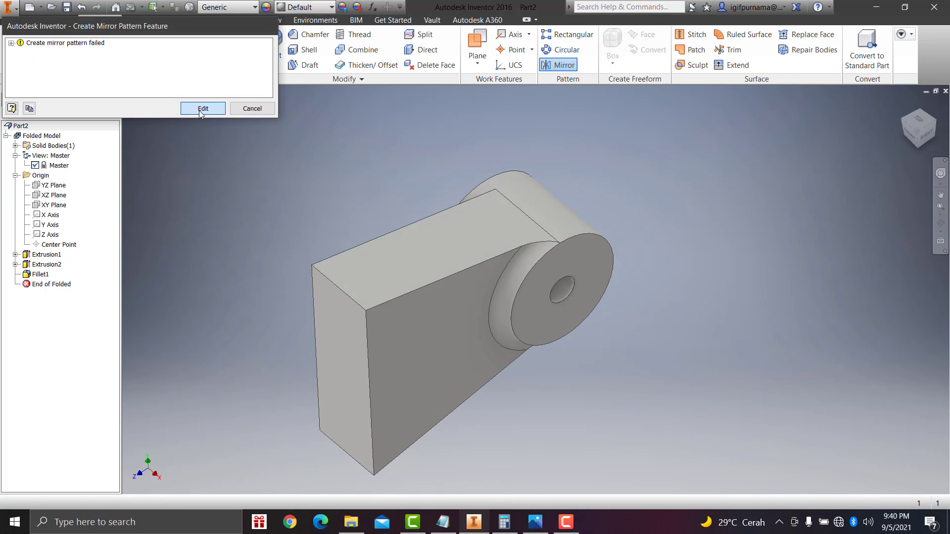
- Reapply the edited mirror, view the error details, and dismiss the failure
{"action": "left_click", "coordinate": [202, 109]}
{"action": "left_click", "coordinate": [184, 204]}
{"action": "left_click", "coordinate": [10, 44]}
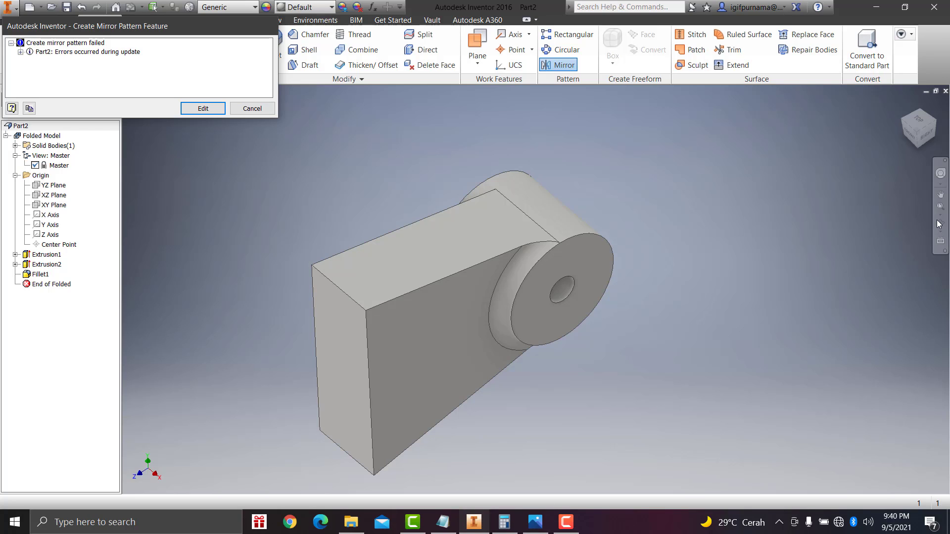
{"action": "left_click", "coordinate": [254, 109]}
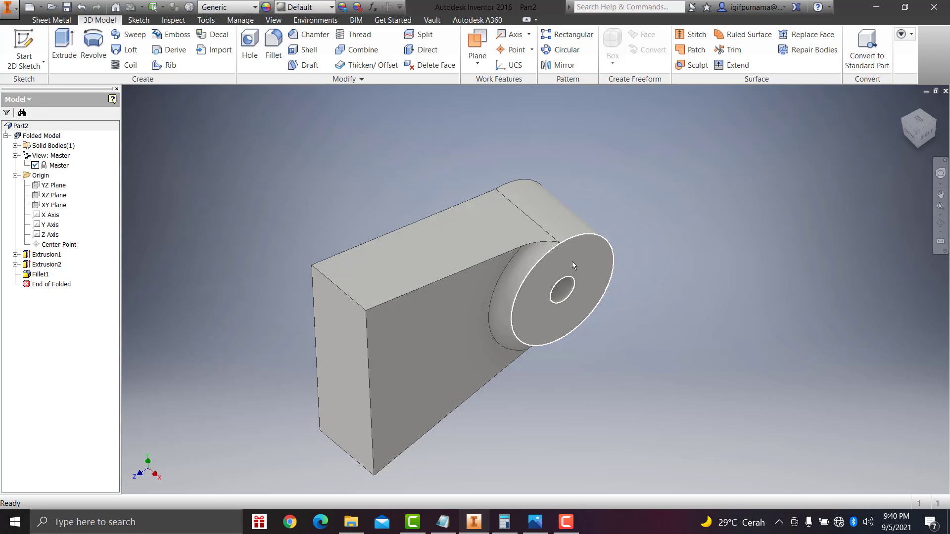
- Mirror the cylindrical boss (Extrusion2) alone across the YZ Plane
{"action": "left_click", "coordinate": [558, 65]}
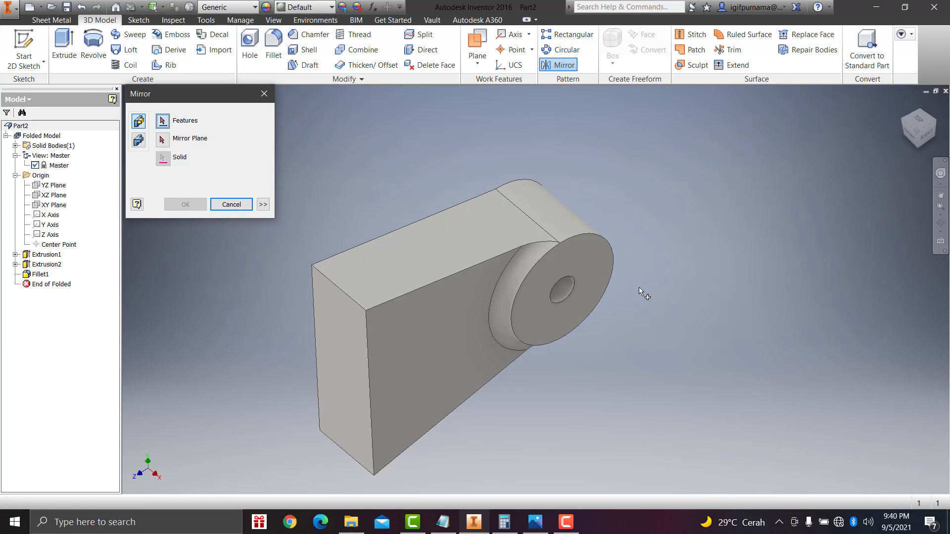
{"action": "left_click", "coordinate": [574, 260]}
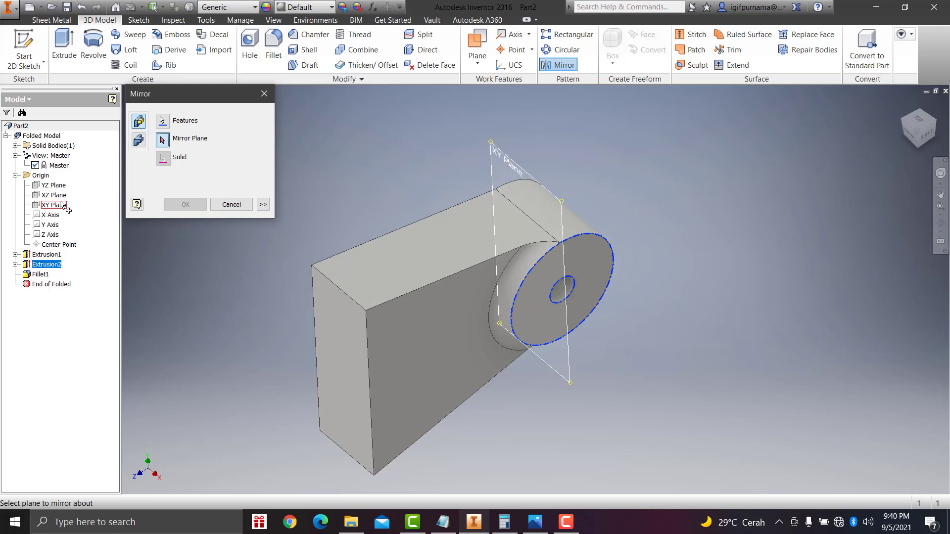
{"action": "left_click", "coordinate": [53, 190]}
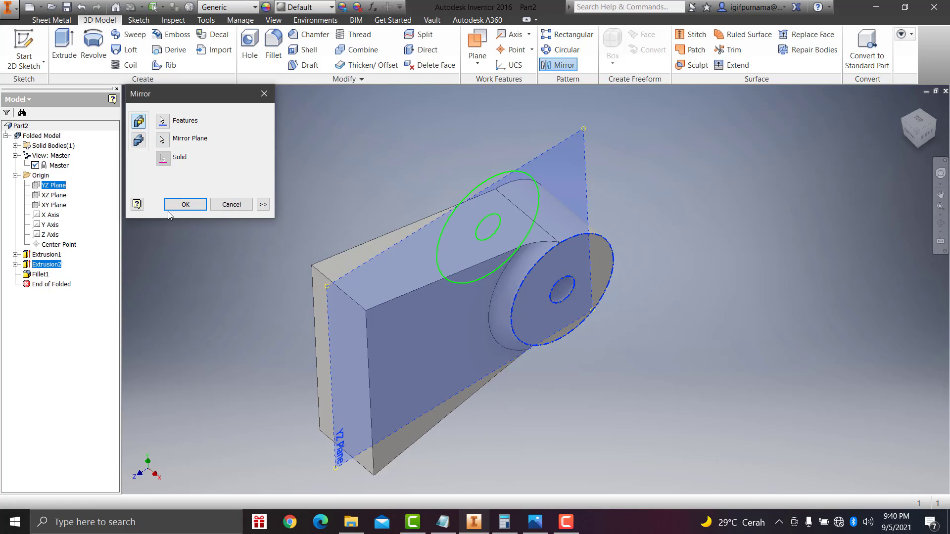
{"action": "left_click", "coordinate": [183, 203]}
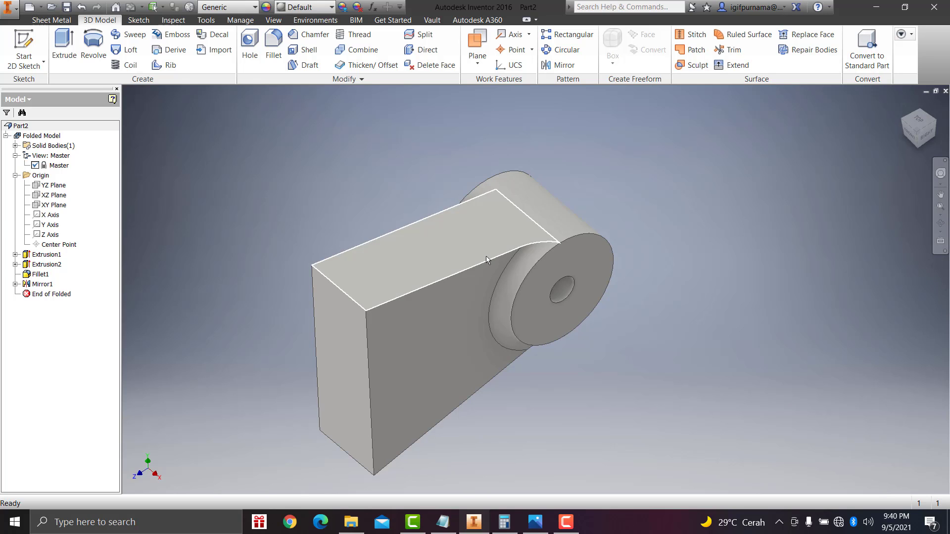
- Orbit the part to another angle and select the boss's front circular face
{"action": "left_click", "coordinate": [941, 229]}
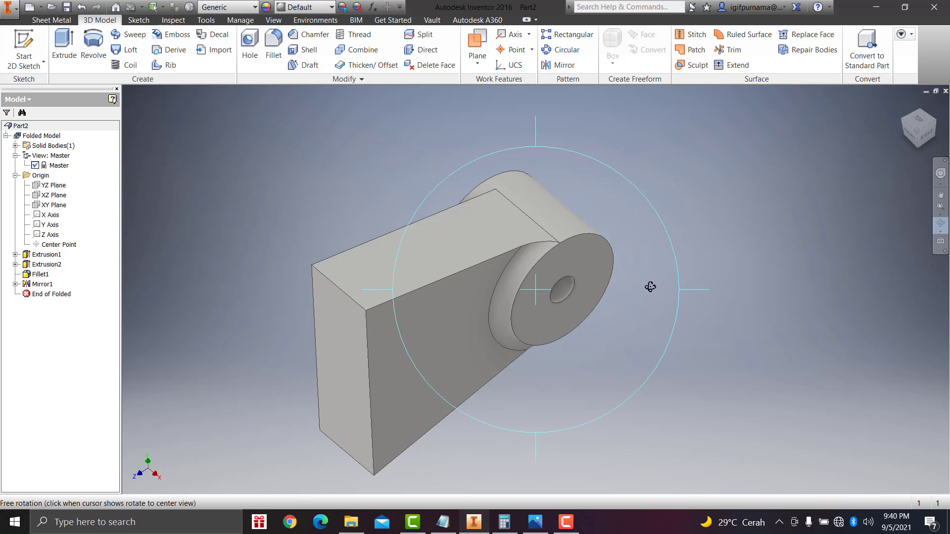
{"action": "mouse_move", "coordinate": [651, 288]}
{"action": "left_mouse_down"}
{"action": "mouse_move", "coordinate": [534, 343]}
{"action": "mouse_move", "coordinate": [465, 337]}
{"action": "mouse_move", "coordinate": [583, 371]}
{"action": "mouse_move", "coordinate": [422, 314]}
{"action": "mouse_move", "coordinate": [556, 318]}
{"action": "mouse_move", "coordinate": [369, 318]}
{"action": "mouse_move", "coordinate": [431, 340]}
{"action": "mouse_move", "coordinate": [447, 322]}
{"action": "mouse_move", "coordinate": [489, 317]}
{"action": "left_mouse_up"}
{"action": "right_click", "coordinate": [697, 233]}
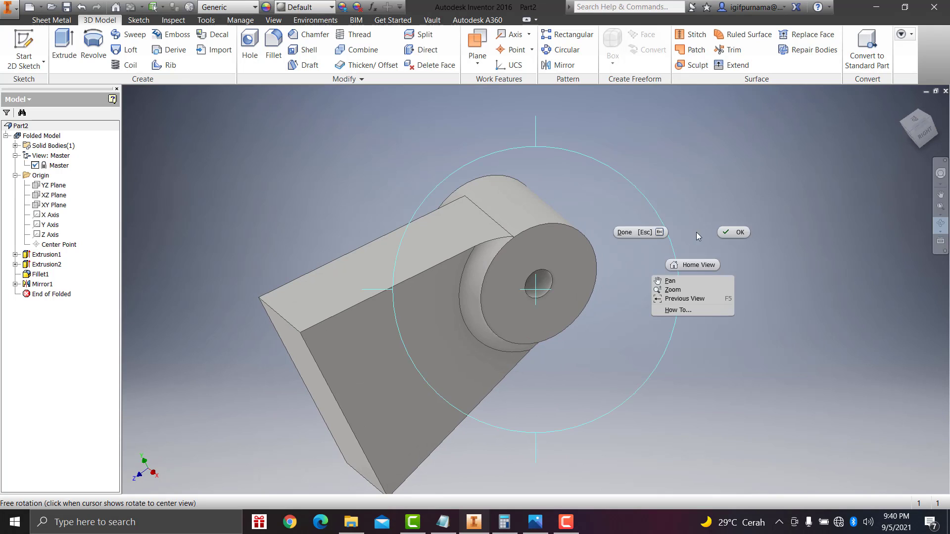
{"action": "left_click", "coordinate": [731, 233]}
{"action": "left_click", "coordinate": [566, 254]}
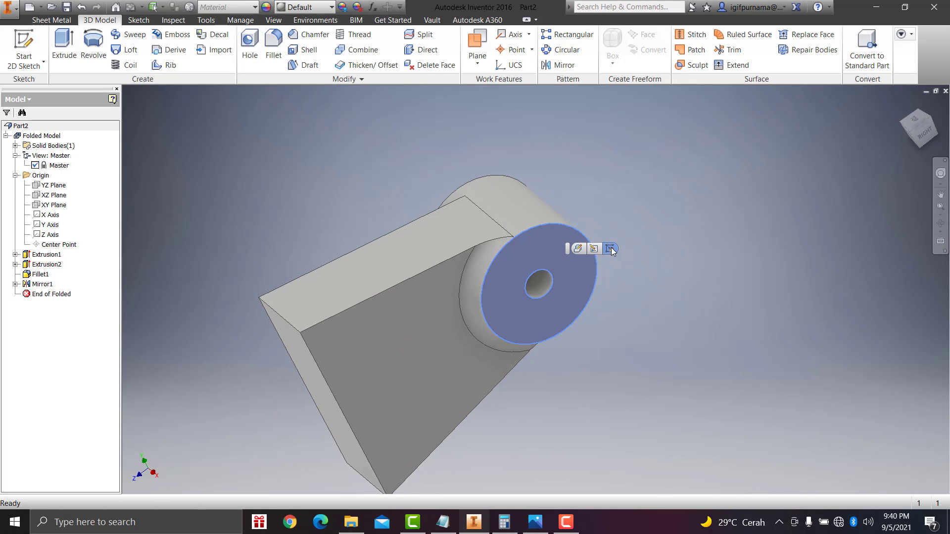
- Sketch a Ø32 circle on the boss's front face, centred on the hole
{"action": "left_click", "coordinate": [610, 248]}
{"action": "left_click", "coordinate": [98, 55]}
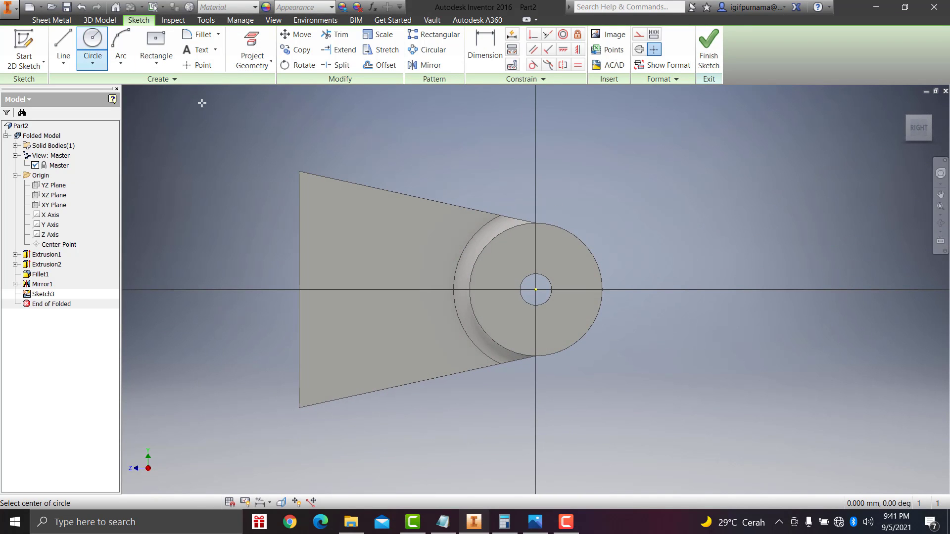
{"action": "left_click", "coordinate": [536, 290]}
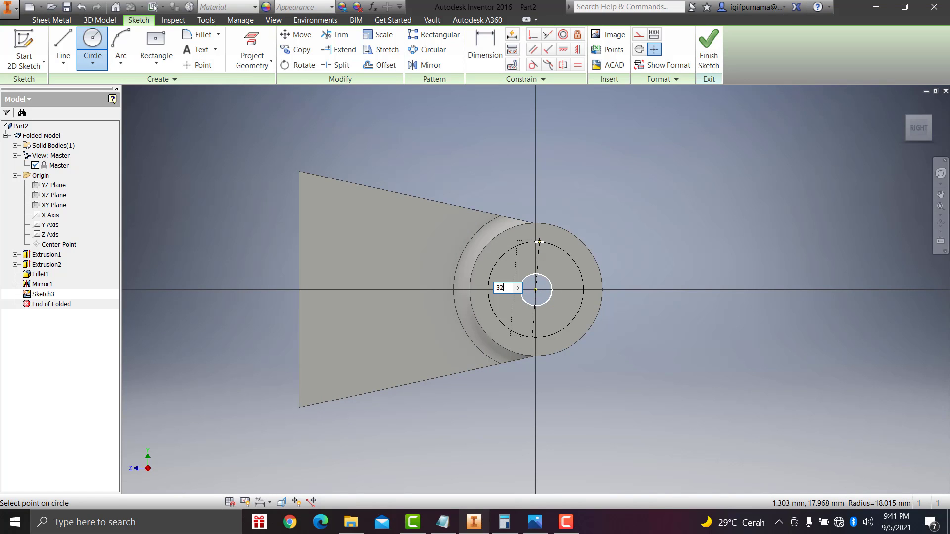
{"action": "left_click", "coordinate": [540, 242]}
- Project the Ø12 hole edge into the sketch and finish Sketch3
{"action": "scroll", "coordinate": [528, 299], "scroll_direction": "up", "scroll_amount": 3}
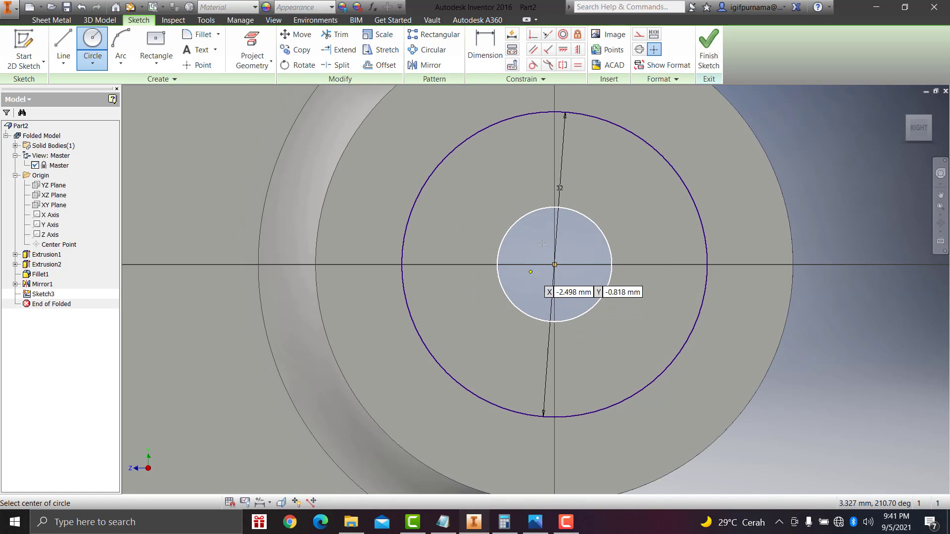
{"action": "left_click", "coordinate": [247, 57]}
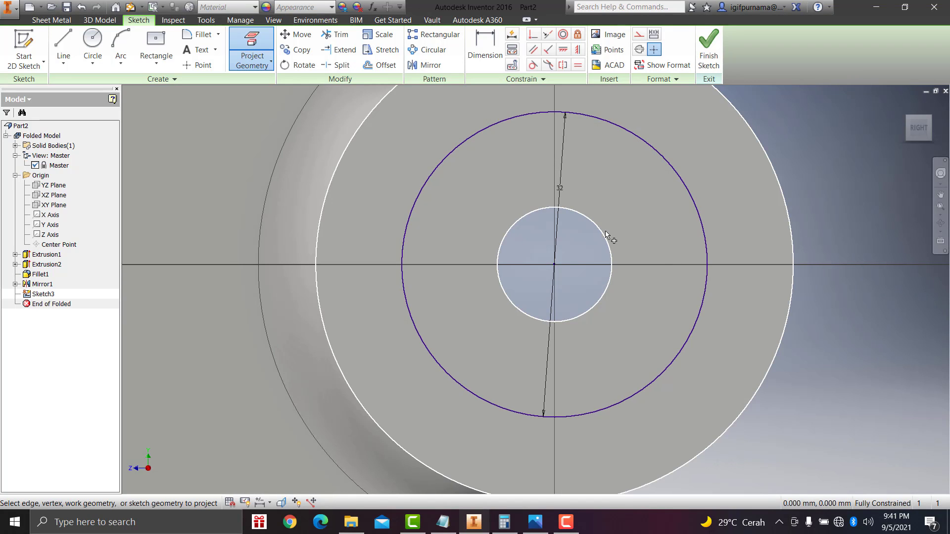
{"action": "left_click", "coordinate": [605, 255]}
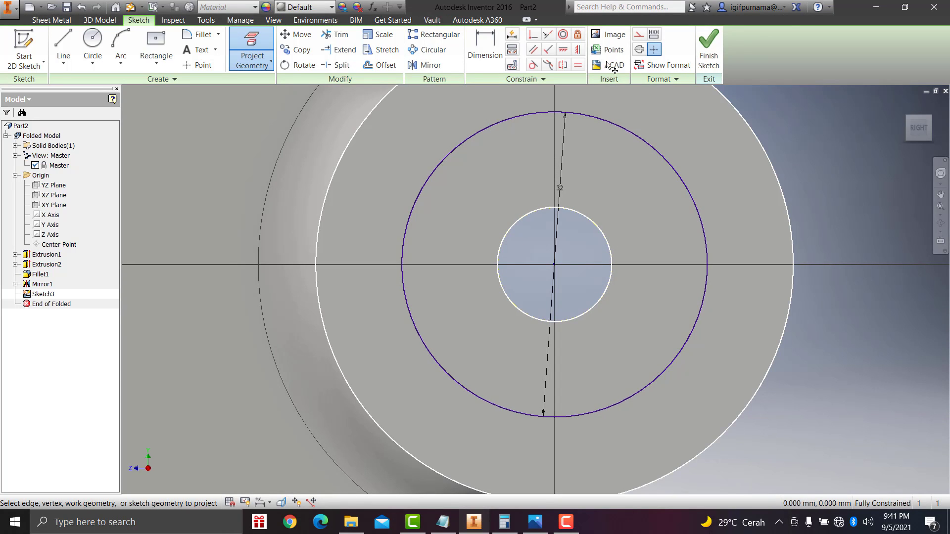
{"action": "left_click", "coordinate": [709, 50]}
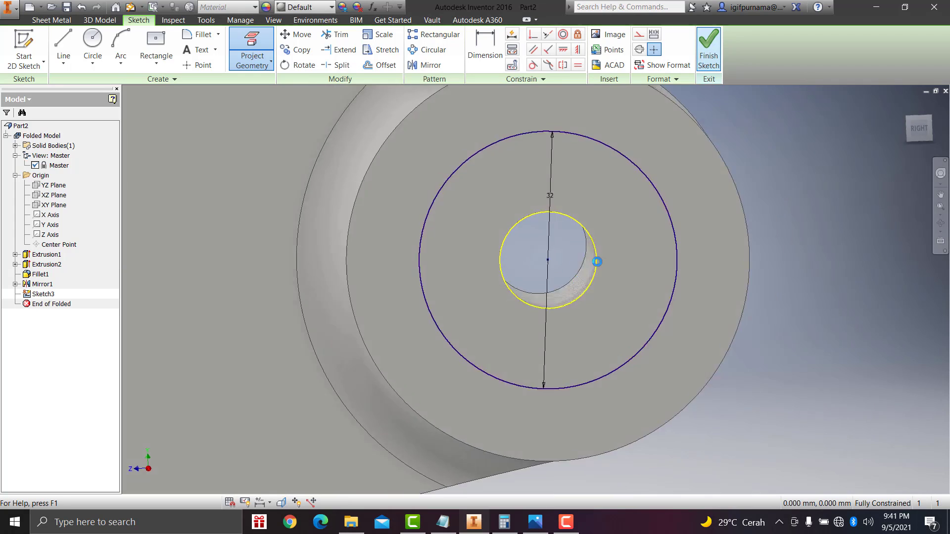
{"action": "left_click", "coordinate": [64, 49]}
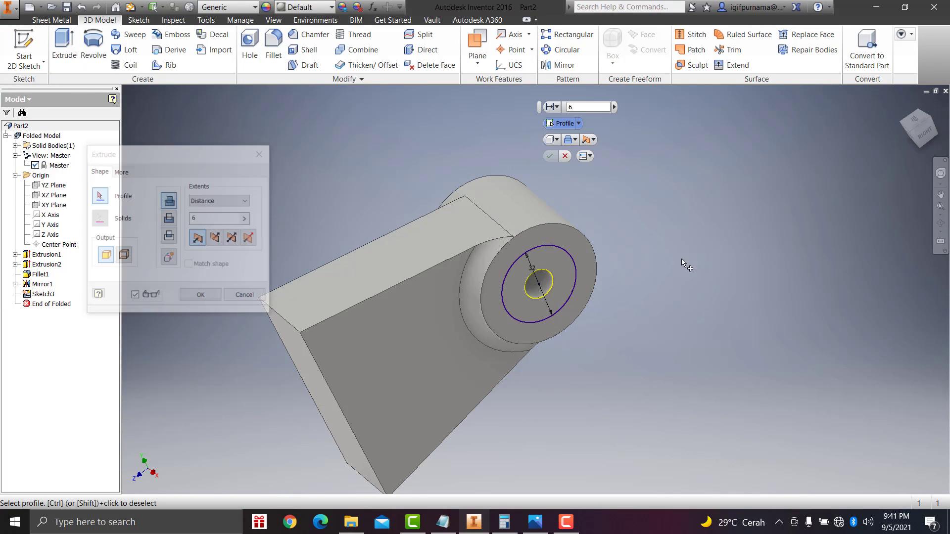
- Reverse the extrusion and cut the Ø32 profile 3 mm deep into the boss face
{"action": "left_click", "coordinate": [215, 239]}
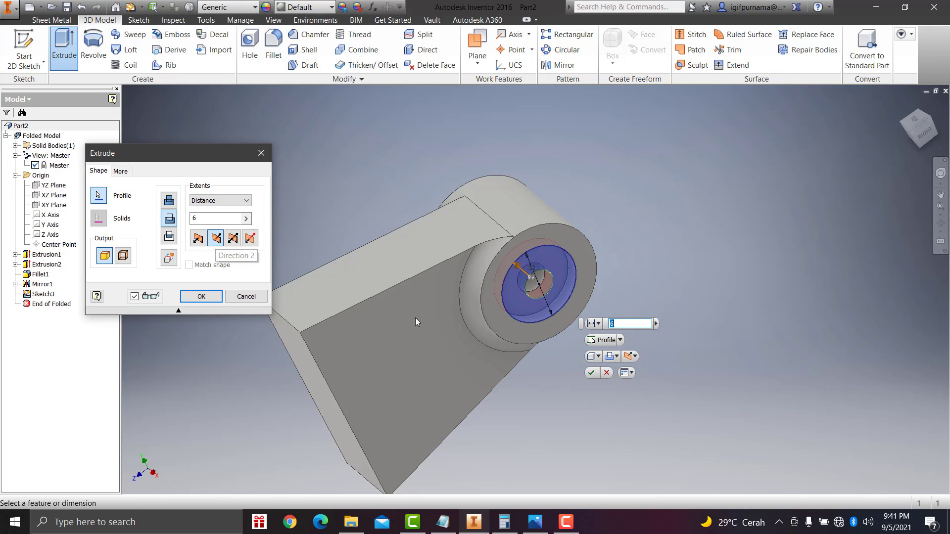
{"action": "left_click", "coordinate": [535, 522]}
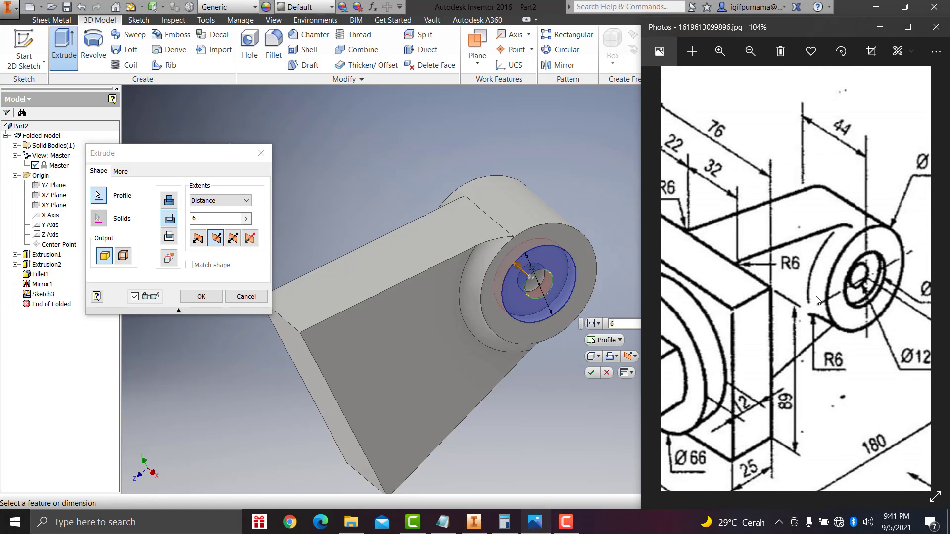
{"action": "scroll", "coordinate": [912, 272], "scroll_direction": "up", "scroll_amount": 2}
{"action": "scroll", "coordinate": [912, 262], "scroll_direction": "up", "scroll_amount": 2}
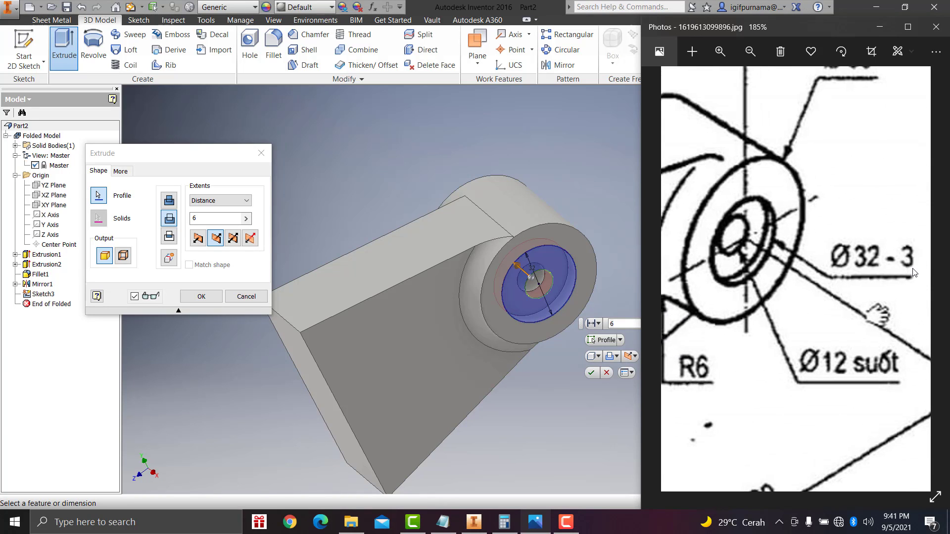
{"action": "scroll", "coordinate": [911, 255], "scroll_direction": "up", "scroll_amount": 1}
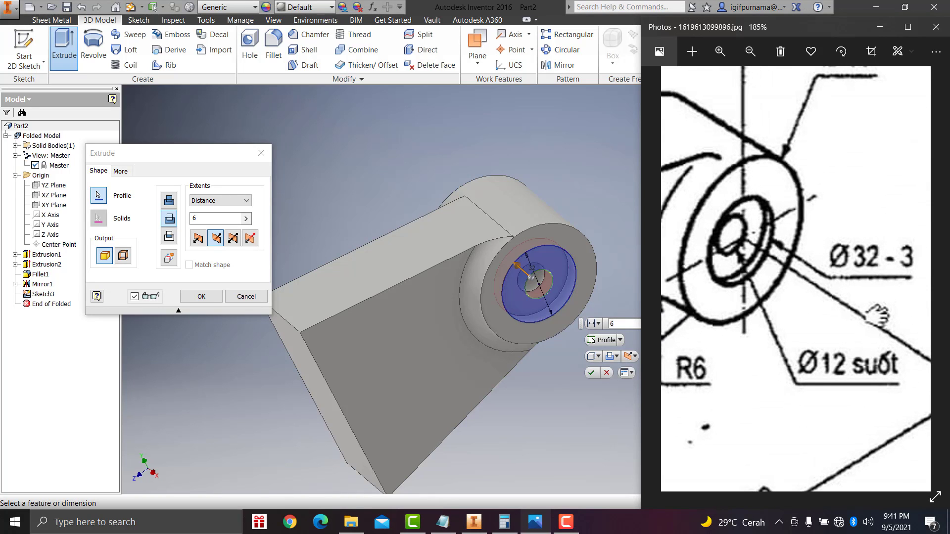
{"action": "left_click", "coordinate": [235, 217]}
{"action": "type", "text": "3"}
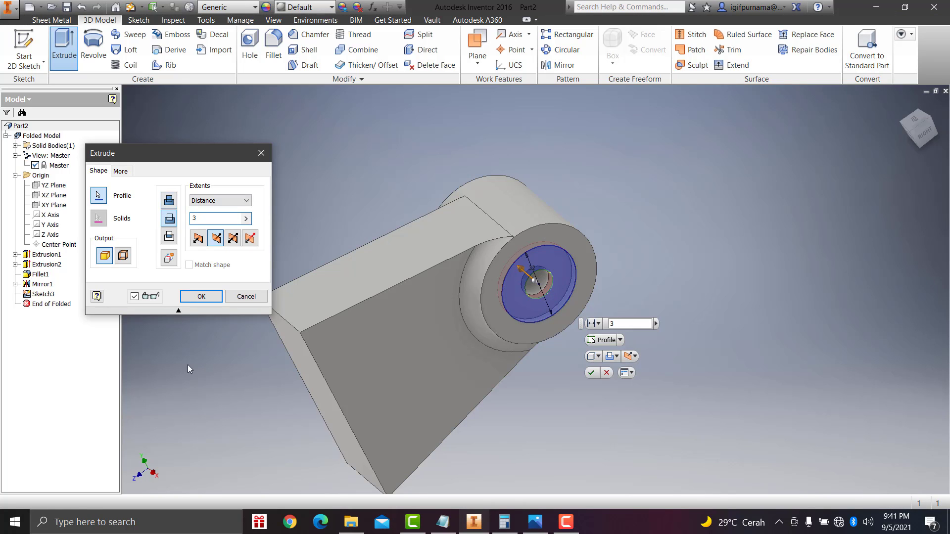
{"action": "left_click", "coordinate": [198, 297]}
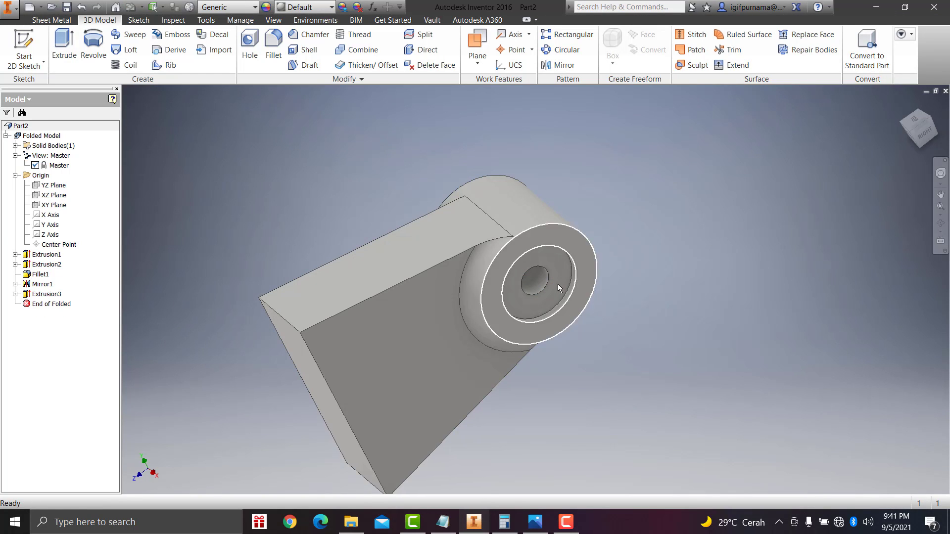
- Mirror the Ø32, 3 mm recess (Extrusion3) across the YZ Plane onto the opposite boss face
{"action": "scroll", "coordinate": [556, 285], "scroll_direction": "down", "scroll_amount": 5}
{"action": "scroll", "coordinate": [576, 271], "scroll_direction": "up", "scroll_amount": 5}
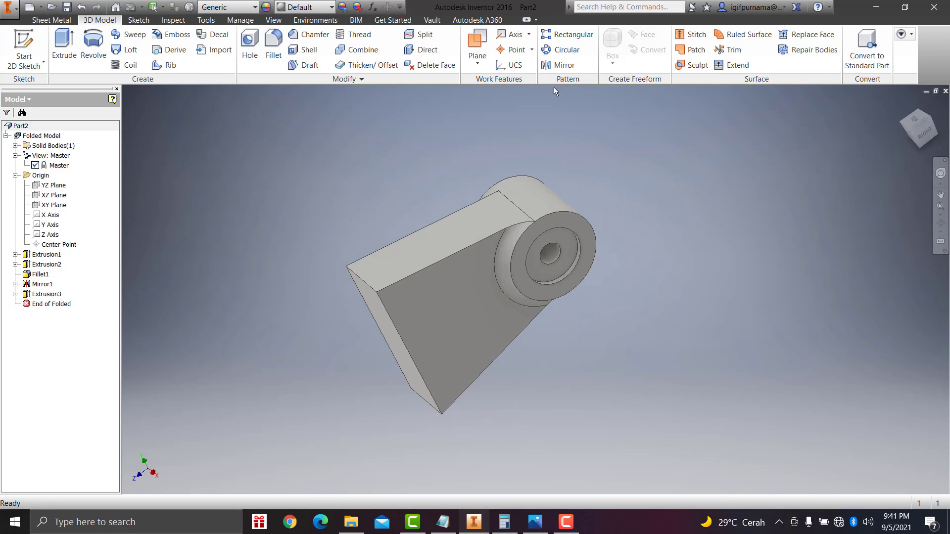
{"action": "left_click", "coordinate": [569, 63]}
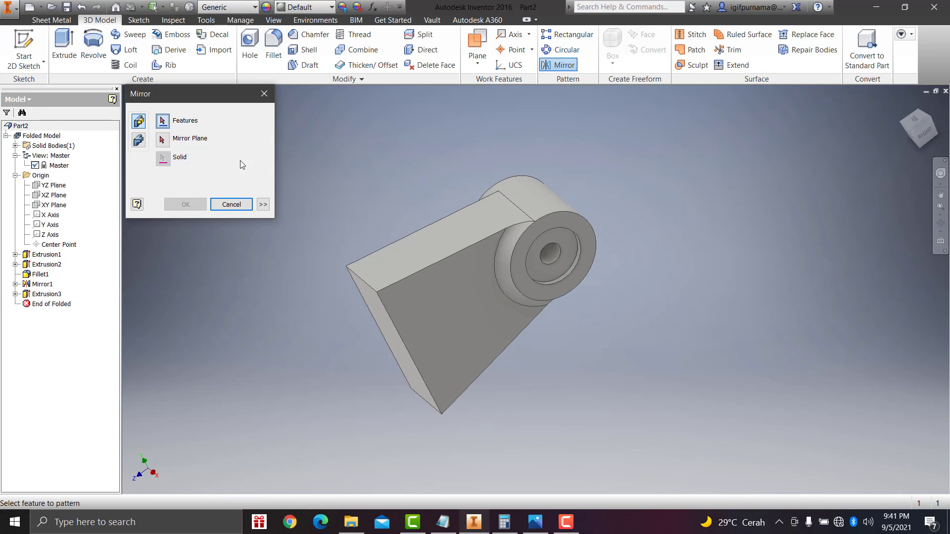
{"action": "left_click", "coordinate": [566, 242]}
{"action": "left_click", "coordinate": [163, 140]}
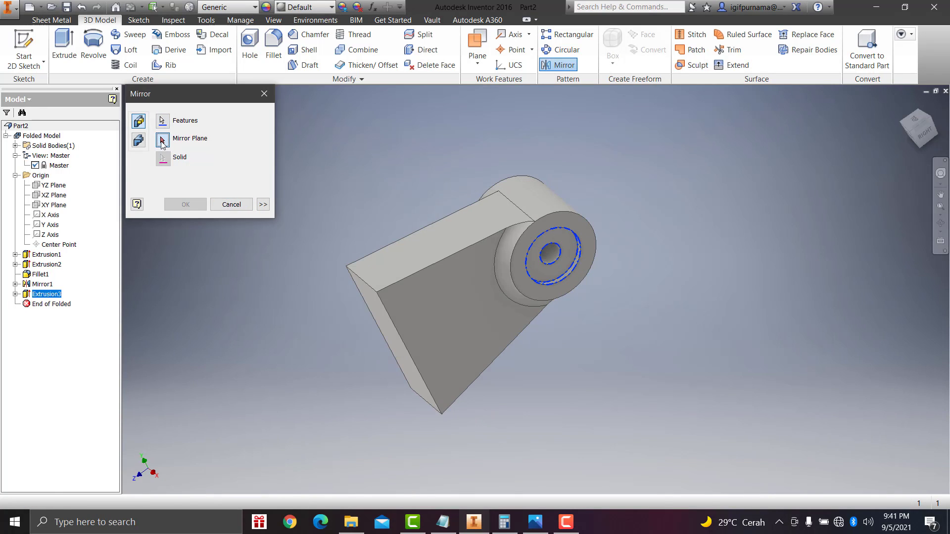
{"action": "left_click", "coordinate": [51, 187]}
{"action": "left_click", "coordinate": [185, 205]}
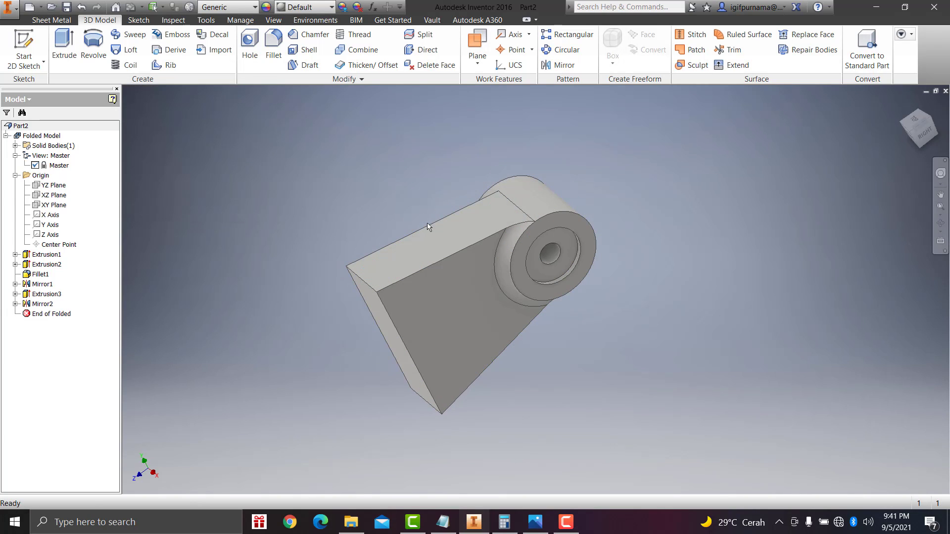
{"action": "left_click", "coordinate": [942, 231]}
{"action": "mouse_move", "coordinate": [424, 212]}
{"action": "left_mouse_down"}
{"action": "mouse_move", "coordinate": [467, 223]}
{"action": "mouse_move", "coordinate": [640, 347]}
{"action": "mouse_move", "coordinate": [638, 208]}
{"action": "left_mouse_up"}
- Fillet the arc edge at the boss base where it meets the block with R 6 mm
{"action": "right_click", "coordinate": [638, 208]}
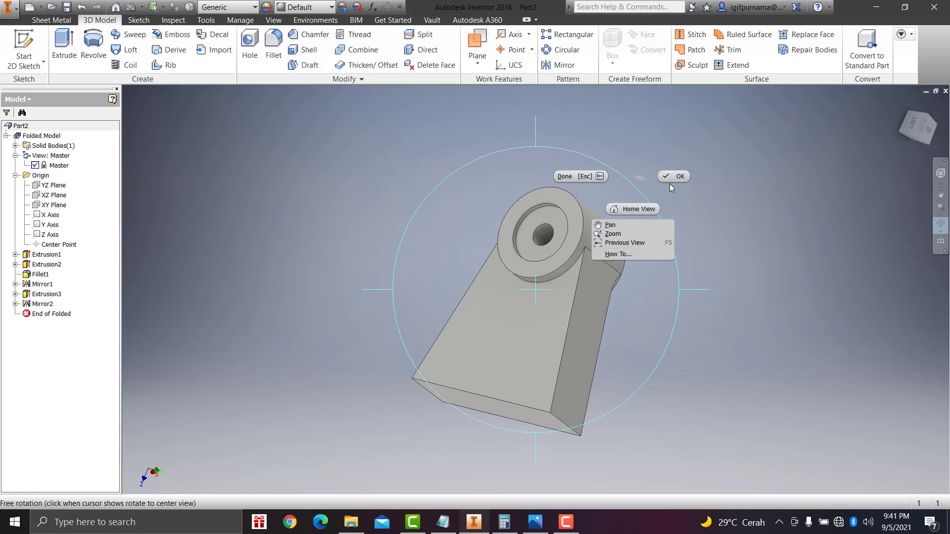
{"action": "left_click", "coordinate": [673, 177]}
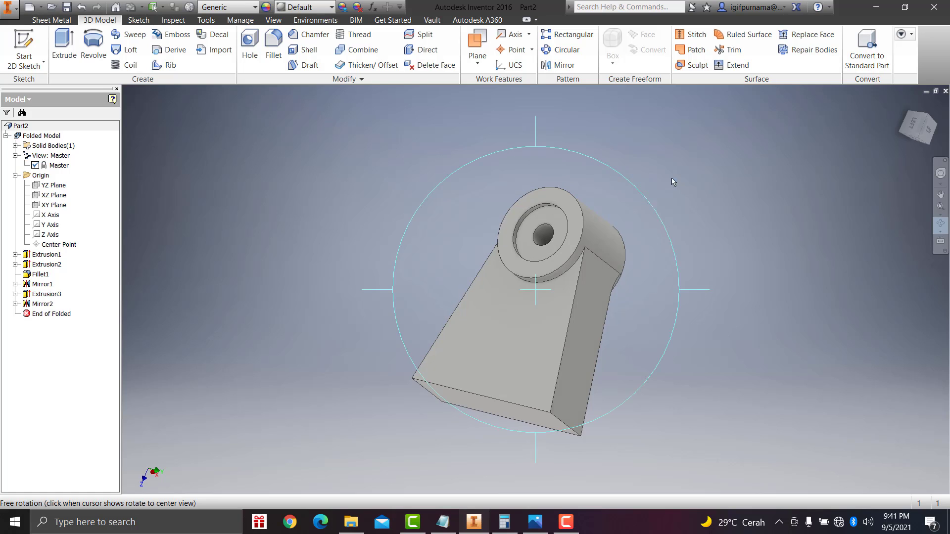
{"action": "left_click", "coordinate": [273, 47]}
{"action": "left_click", "coordinate": [558, 282]}
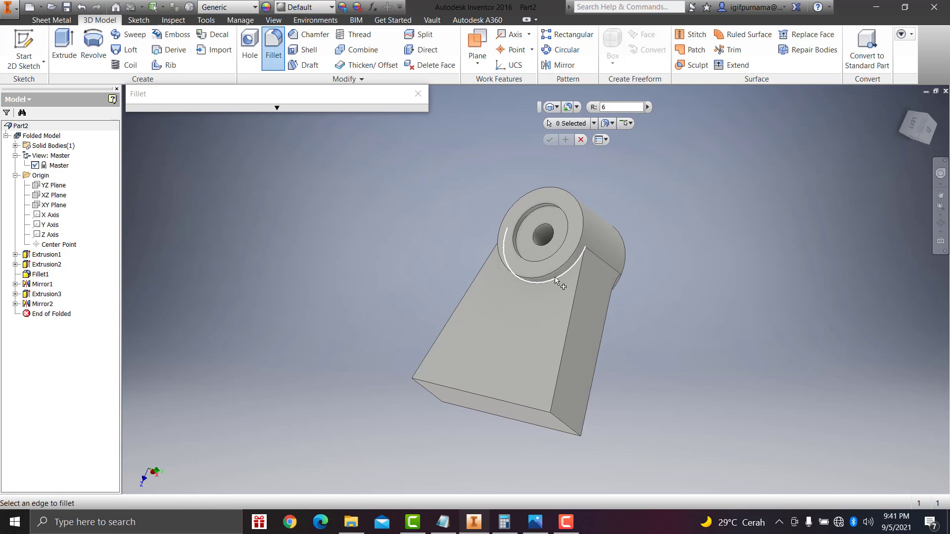
{"action": "left_click", "coordinate": [412, 400]}
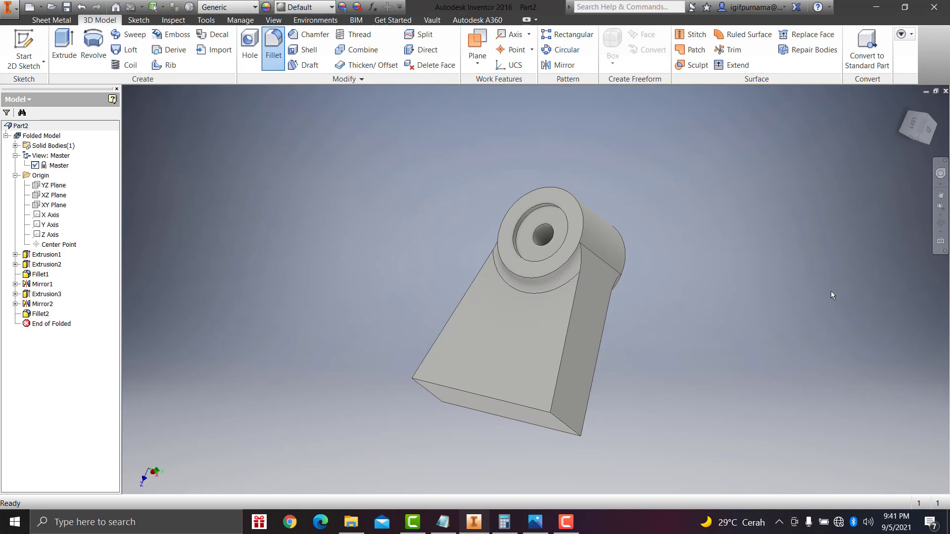
{"action": "left_click", "coordinate": [940, 225]}
{"action": "mouse_move", "coordinate": [573, 318]}
{"action": "left_mouse_down"}
{"action": "mouse_move", "coordinate": [513, 282]}
{"action": "mouse_move", "coordinate": [534, 264]}
{"action": "left_mouse_up"}
{"action": "right_click", "coordinate": [534, 264]}
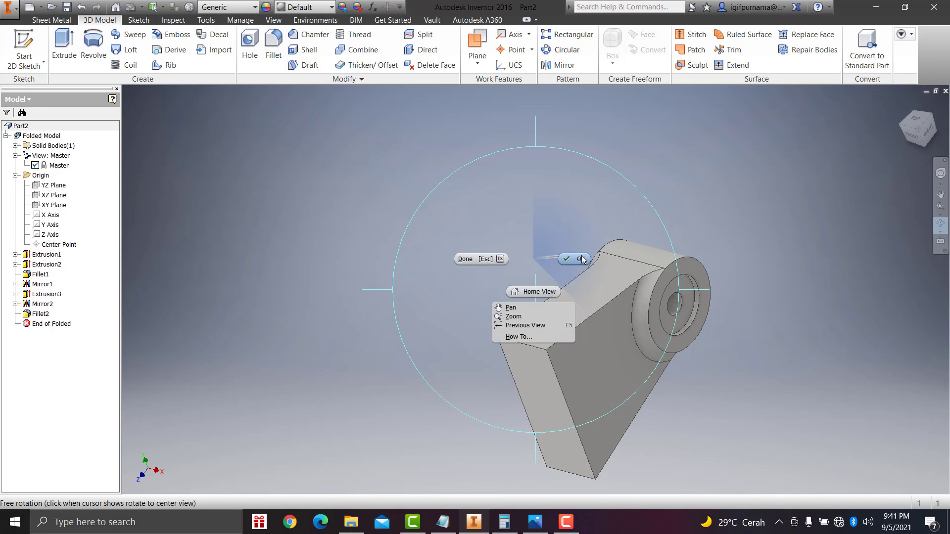
{"action": "left_click", "coordinate": [582, 259]}
{"action": "left_click", "coordinate": [904, 106]}
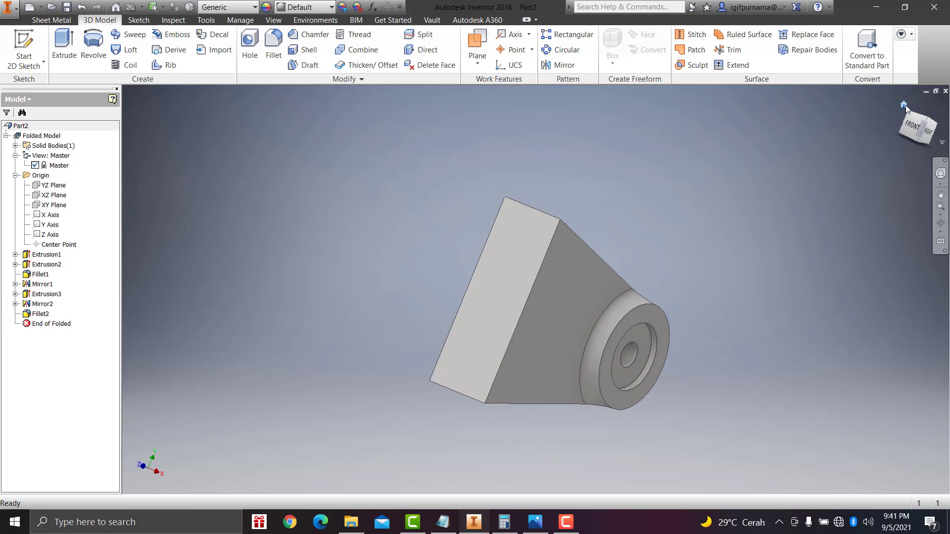
{"action": "left_click", "coordinate": [939, 230]}
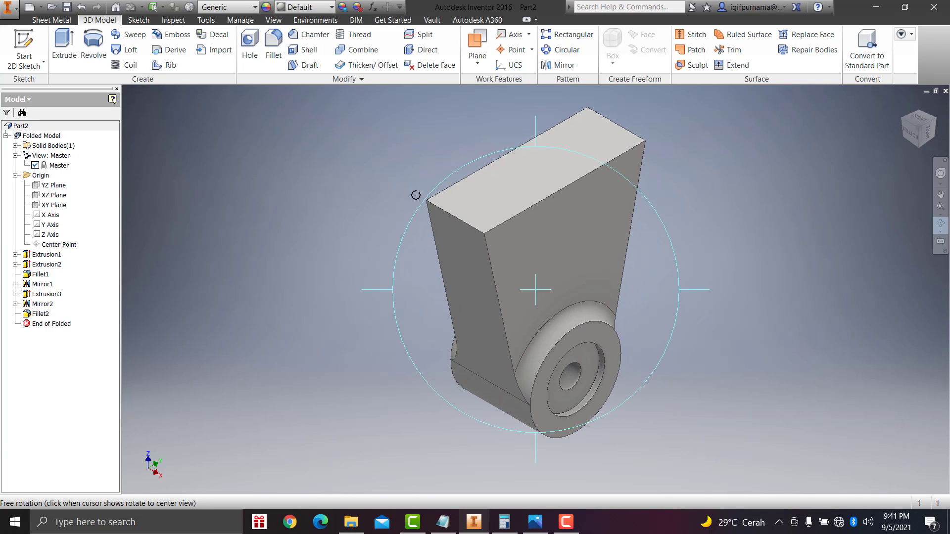
{"action": "mouse_move", "coordinate": [413, 195]}
{"action": "left_mouse_down"}
{"action": "mouse_move", "coordinate": [453, 177]}
{"action": "mouse_move", "coordinate": [435, 164]}
{"action": "mouse_move", "coordinate": [414, 306]}
{"action": "mouse_move", "coordinate": [416, 146]}
{"action": "mouse_move", "coordinate": [426, 159]}
{"action": "mouse_move", "coordinate": [443, 297]}
{"action": "mouse_move", "coordinate": [441, 84]}
{"action": "left_mouse_up"}
{"action": "mouse_move", "coordinate": [475, 206]}
{"action": "left_mouse_down"}
{"action": "mouse_move", "coordinate": [499, 239]}
{"action": "mouse_move", "coordinate": [494, 261]}
{"action": "left_mouse_up"}
{"action": "scroll", "coordinate": [574, 307], "scroll_direction": "up", "scroll_amount": 3}
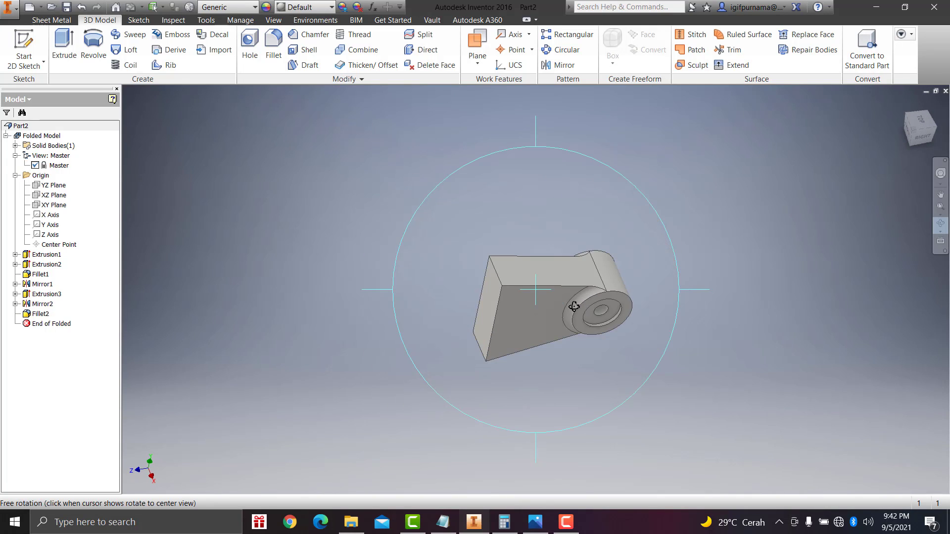
{"action": "mouse_move", "coordinate": [601, 350]}
{"action": "left_mouse_down"}
{"action": "mouse_move", "coordinate": [634, 297]}
{"action": "mouse_move", "coordinate": [584, 346]}
{"action": "mouse_move", "coordinate": [668, 379]}
{"action": "mouse_move", "coordinate": [583, 372]}
{"action": "mouse_move", "coordinate": [607, 373]}
{"action": "mouse_move", "coordinate": [515, 333]}
{"action": "mouse_move", "coordinate": [505, 295]}
{"action": "left_mouse_up"}
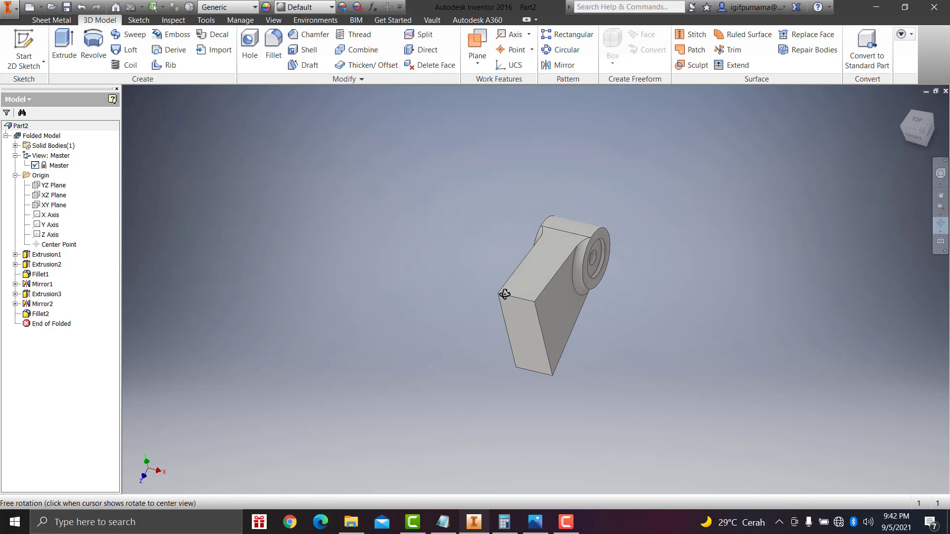
{"action": "right_click", "coordinate": [713, 235]}
{"action": "key", "text": "Escape"}
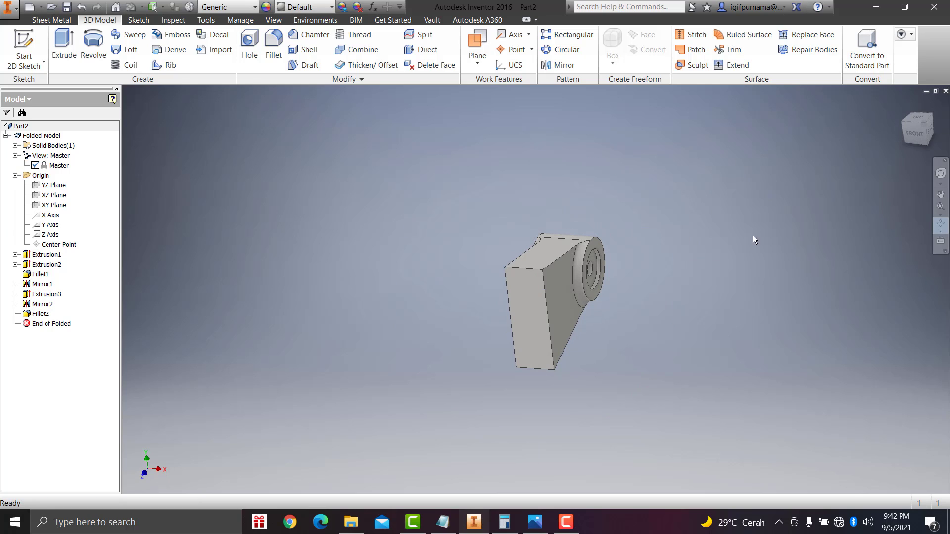
{"action": "mouse_move", "coordinate": [916, 123]}
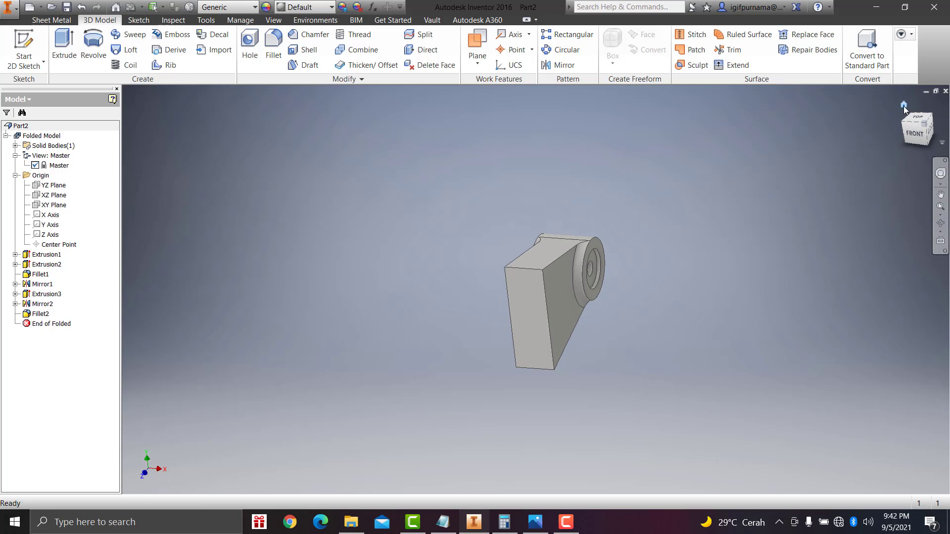
{"action": "left_click", "coordinate": [904, 106]}
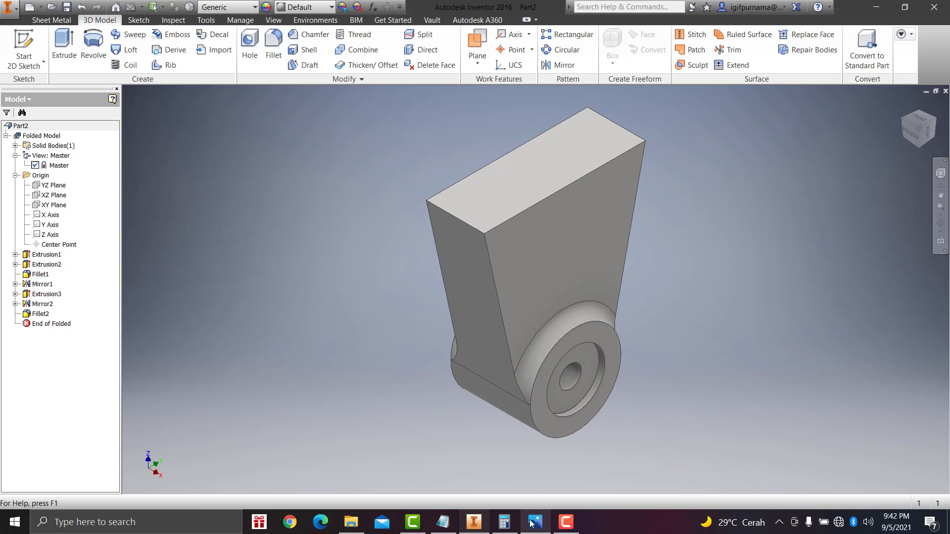
{"action": "left_click", "coordinate": [941, 224]}
{"action": "mouse_move", "coordinate": [495, 179]}
{"action": "left_mouse_down"}
{"action": "mouse_move", "coordinate": [399, 206]}
{"action": "mouse_move", "coordinate": [388, 173]}
{"action": "mouse_move", "coordinate": [377, 182]}
{"action": "mouse_move", "coordinate": [527, 372]}
{"action": "mouse_move", "coordinate": [486, 248]}
{"action": "mouse_move", "coordinate": [568, 356]}
{"action": "mouse_move", "coordinate": [602, 335]}
{"action": "mouse_move", "coordinate": [539, 324]}
{"action": "mouse_move", "coordinate": [499, 350]}
{"action": "mouse_move", "coordinate": [577, 364]}
{"action": "mouse_move", "coordinate": [618, 395]}
{"action": "mouse_move", "coordinate": [573, 333]}
{"action": "mouse_move", "coordinate": [590, 255]}
{"action": "mouse_move", "coordinate": [569, 329]}
{"action": "mouse_move", "coordinate": [522, 400]}
{"action": "mouse_move", "coordinate": [562, 403]}
{"action": "left_mouse_up"}
{"action": "right_click", "coordinate": [738, 163]}
{"action": "key", "text": "Escape"}
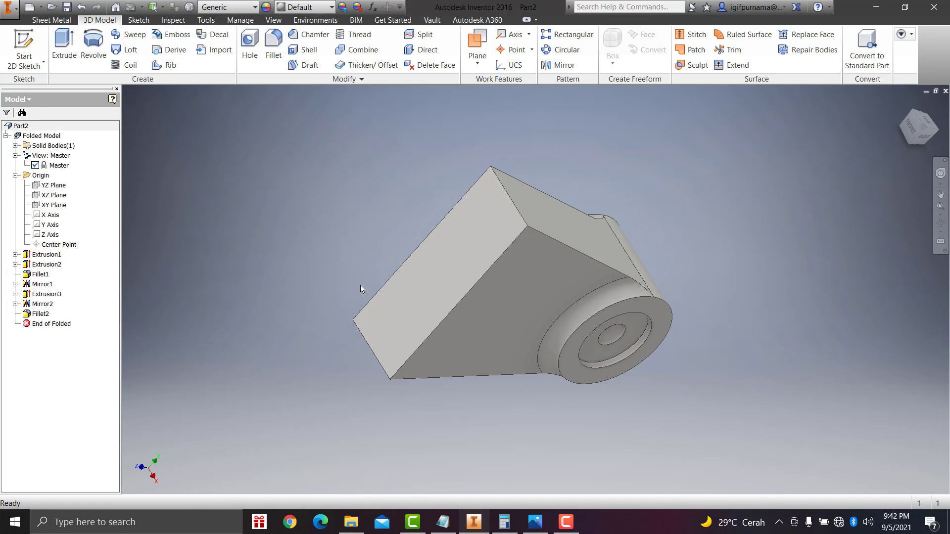
{"action": "key", "text": "s"}
- In Sketch4, draw a centre-point rectangle enclosing the block's flat end face
{"action": "left_click", "coordinate": [480, 261]}
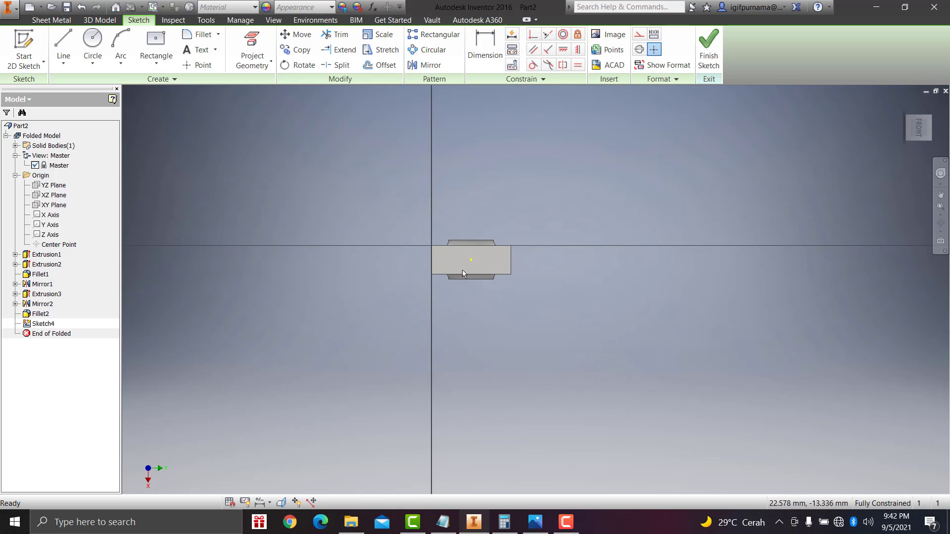
{"action": "scroll", "coordinate": [463, 273], "scroll_direction": "down", "scroll_amount": 3}
{"action": "scroll", "coordinate": [478, 258], "scroll_direction": "down", "scroll_amount": 5}
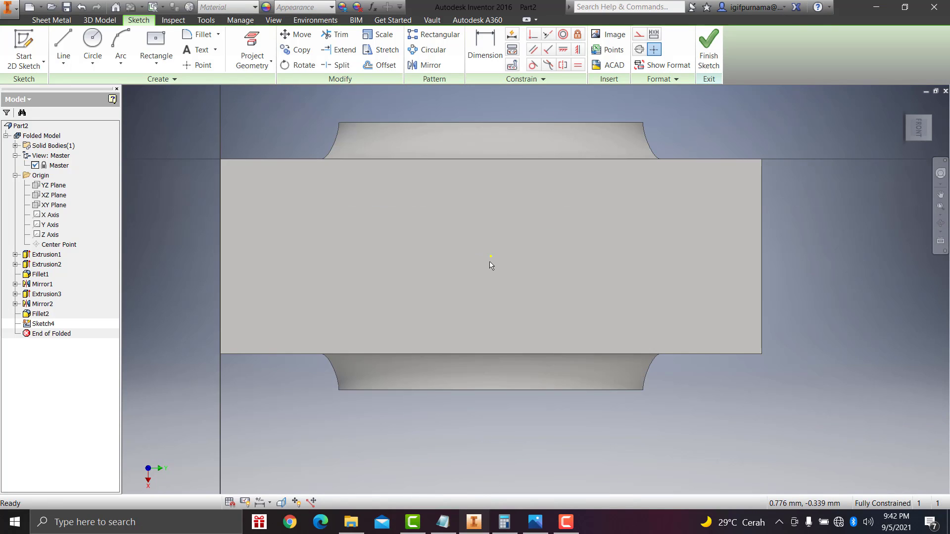
{"action": "left_click", "coordinate": [156, 43]}
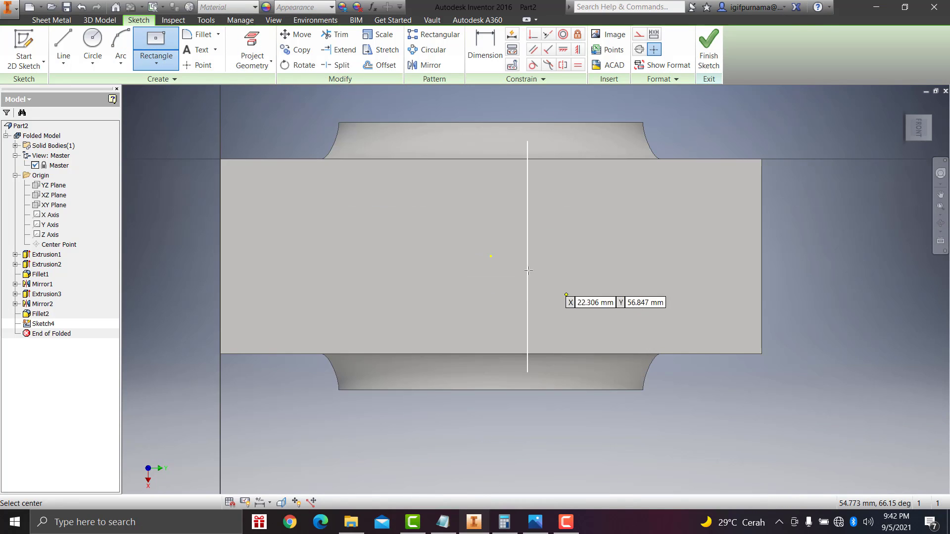
{"action": "left_click", "coordinate": [491, 257]}
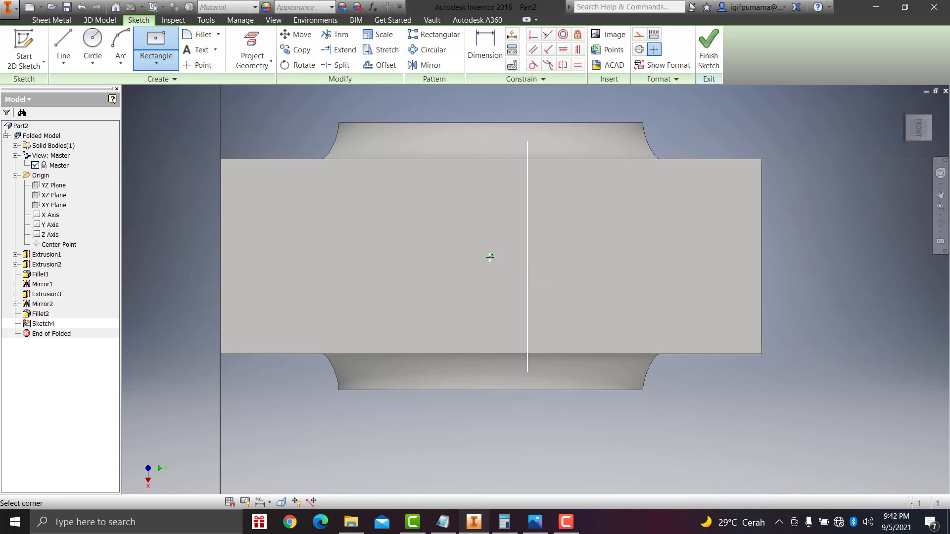
{"action": "scroll", "coordinate": [490, 257], "scroll_direction": "down", "scroll_amount": 5}
{"action": "scroll", "coordinate": [491, 257], "scroll_direction": "up", "scroll_amount": 5}
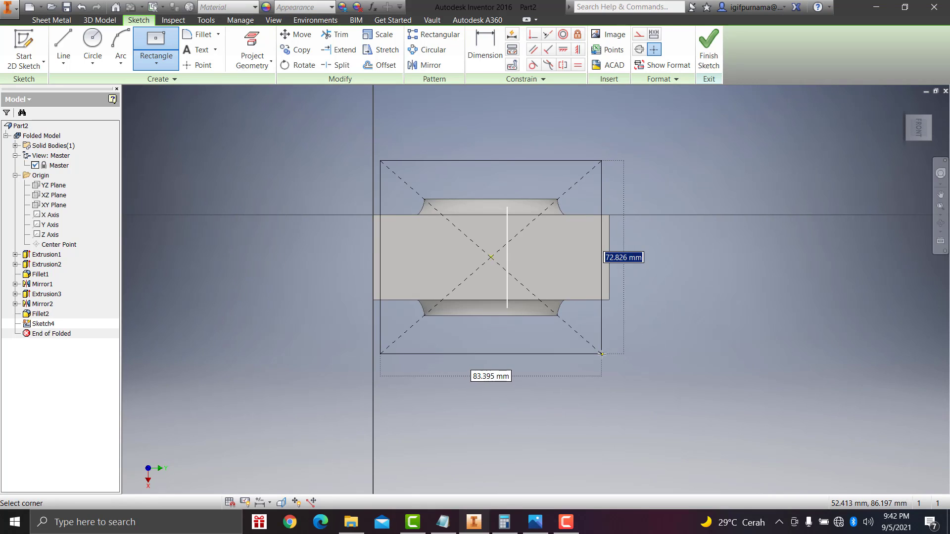
{"action": "scroll", "coordinate": [611, 299], "scroll_direction": "down", "scroll_amount": 2}
{"action": "scroll", "coordinate": [608, 317], "scroll_direction": "down", "scroll_amount": 2}
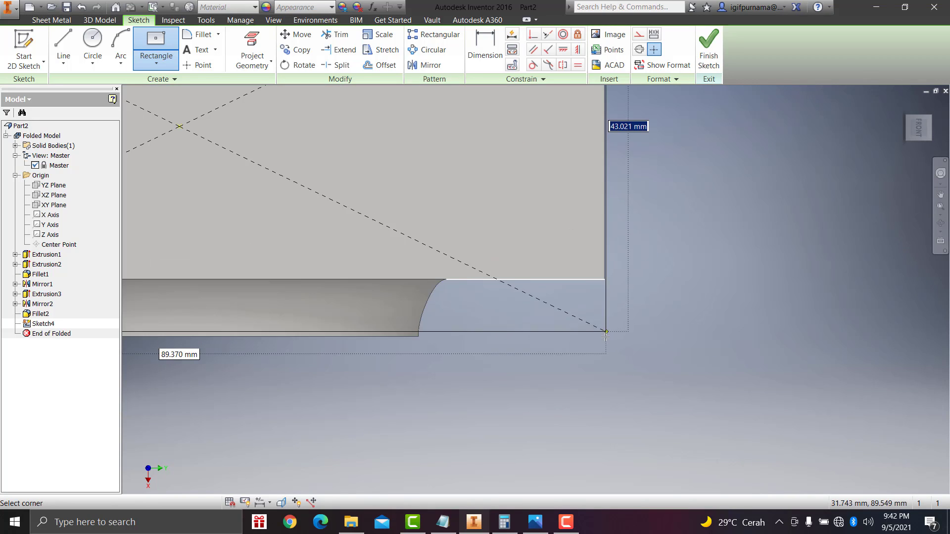
{"action": "scroll", "coordinate": [605, 339], "scroll_direction": "up", "scroll_amount": 3}
{"action": "left_click", "coordinate": [604, 356]}
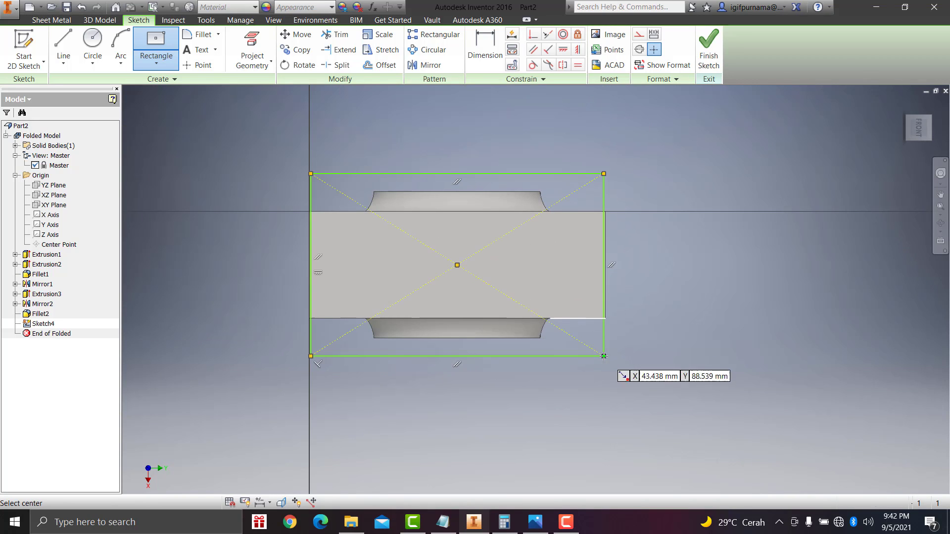
{"action": "left_click", "coordinate": [490, 47]}
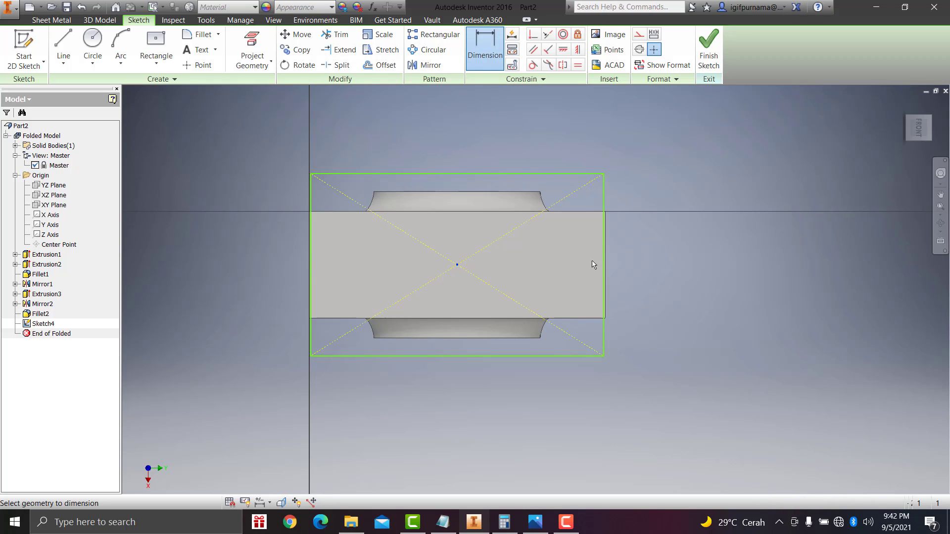
- Dimension the rectangle 44.5 mm from its centre to the right edge
{"action": "left_click", "coordinate": [530, 146]}
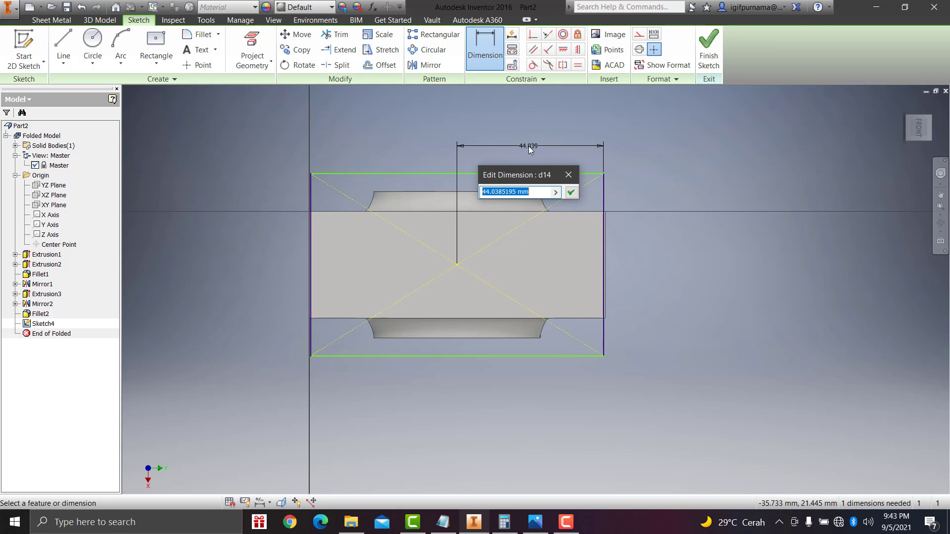
{"action": "type", "text": "44."}
{"action": "type", "text": "5"}
{"action": "key", "text": "Return"}
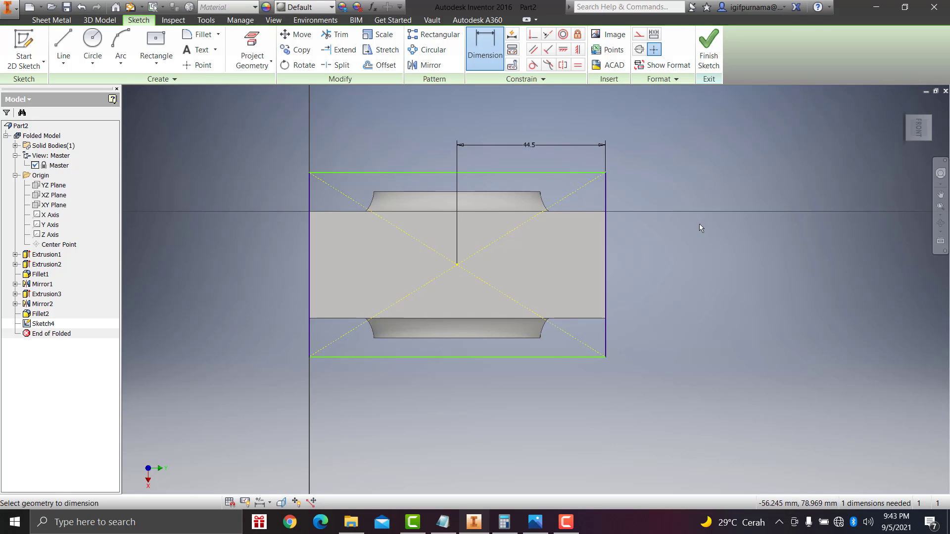
- Dimension the rectangle's left edge to 76 mm tall and finish the sketch
{"action": "left_click", "coordinate": [537, 524]}
{"action": "scroll", "coordinate": [778, 267], "scroll_direction": "down", "scroll_amount": 2}
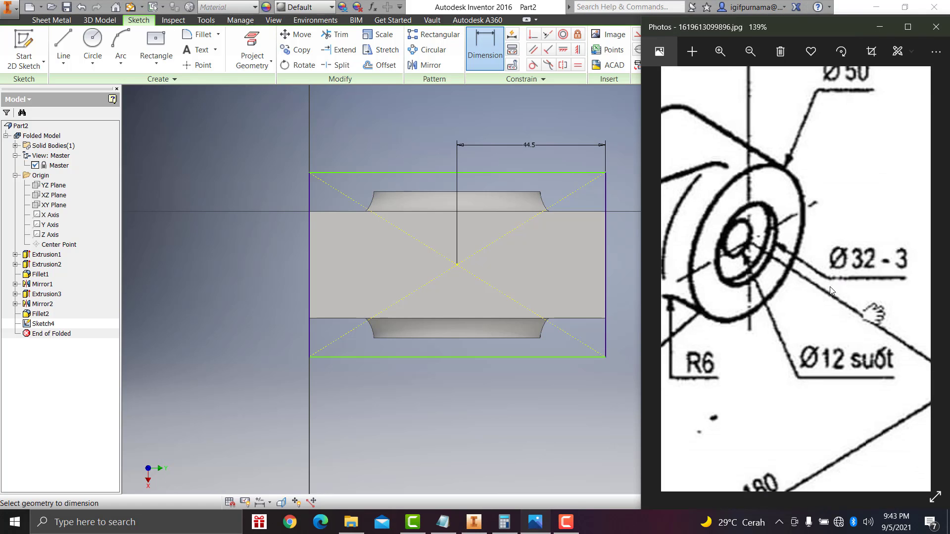
{"action": "scroll", "coordinate": [778, 267], "scroll_direction": "down", "scroll_amount": 2}
{"action": "scroll", "coordinate": [779, 267], "scroll_direction": "down", "scroll_amount": 2}
{"action": "scroll", "coordinate": [779, 268], "scroll_direction": "up", "scroll_amount": 2}
{"action": "scroll", "coordinate": [752, 213], "scroll_direction": "up", "scroll_amount": 2}
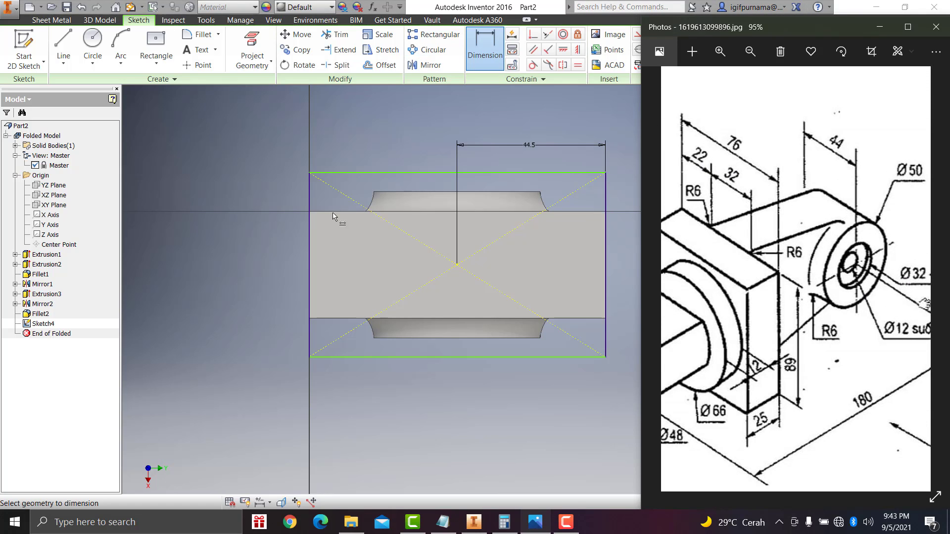
{"action": "left_click", "coordinate": [310, 195]}
{"action": "left_click", "coordinate": [236, 246]}
{"action": "type", "text": "76"}
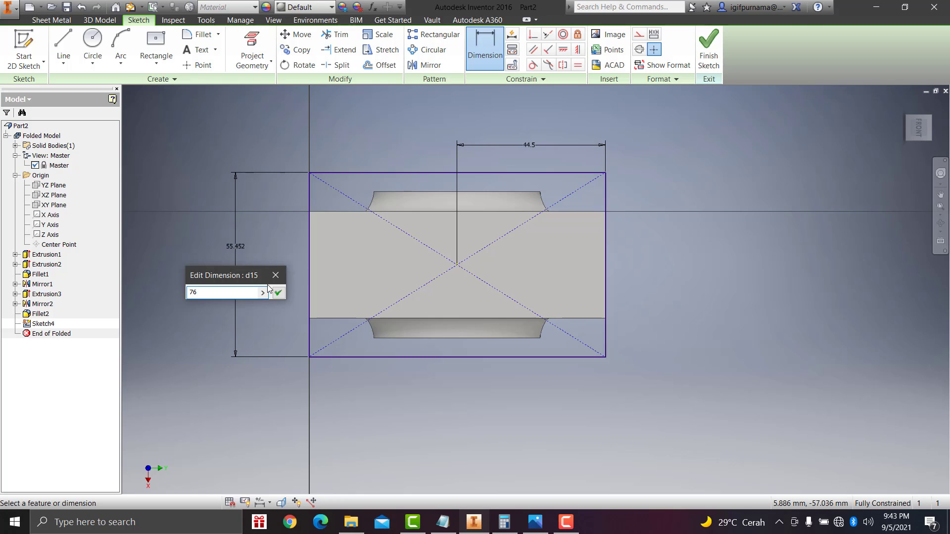
{"action": "key", "text": "Return"}
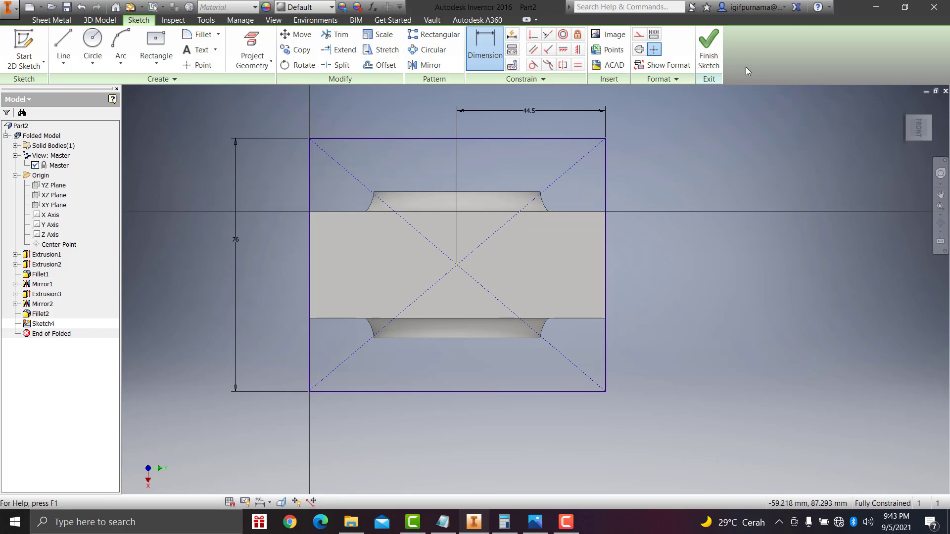
{"action": "left_click", "coordinate": [713, 55]}
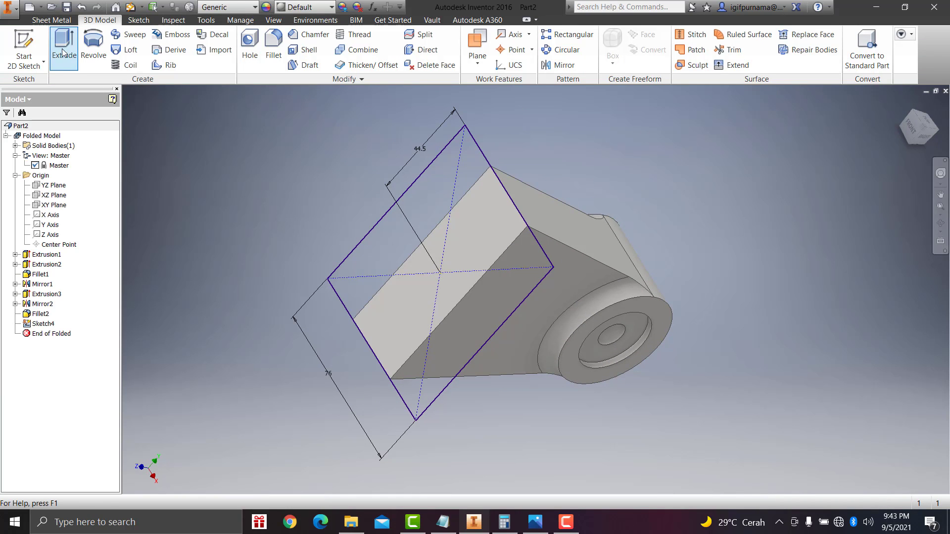
- Extrude the rectangle 25 mm into a solid plate (Extrusion4)
{"action": "left_click", "coordinate": [528, 530]}
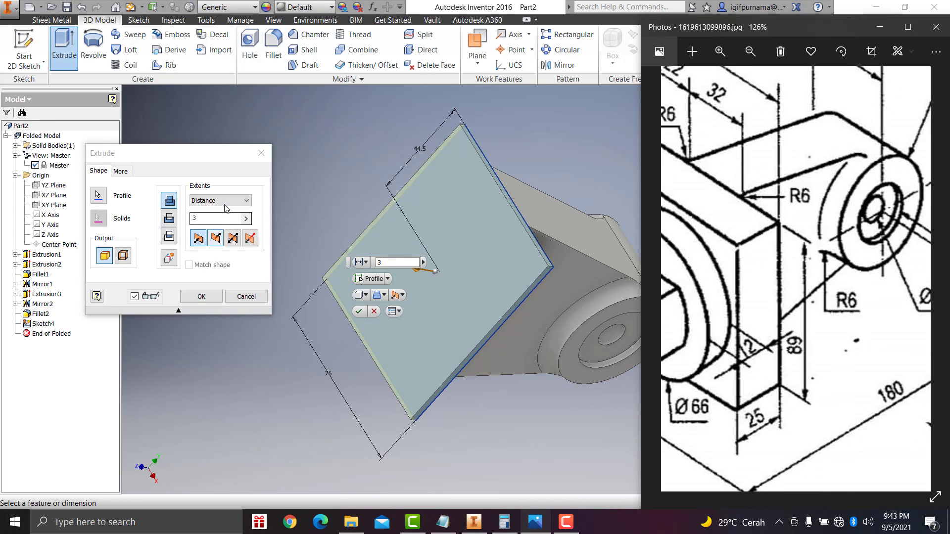
{"action": "left_click", "coordinate": [191, 218]}
{"action": "type", "text": "25"}
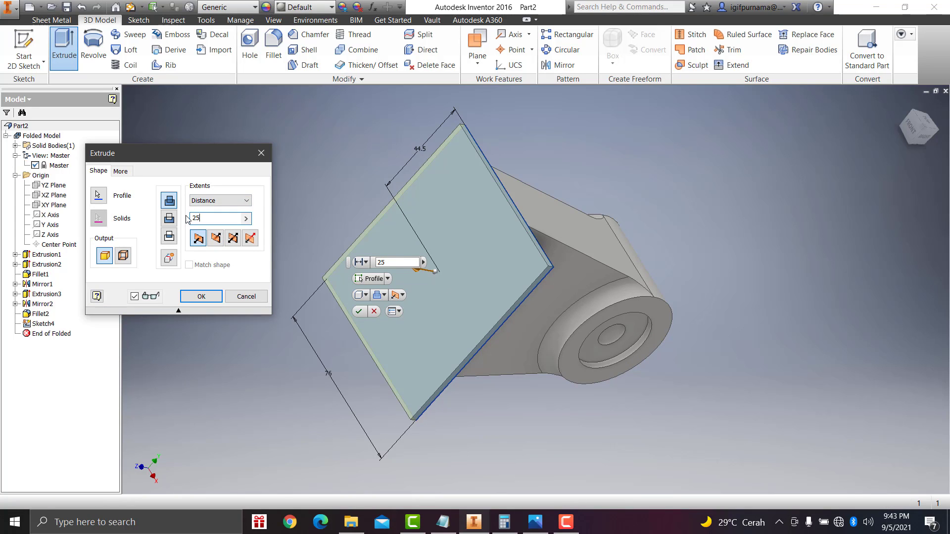
{"action": "key", "text": "Return"}
{"action": "scroll", "coordinate": [534, 263], "scroll_direction": "up", "scroll_amount": 5}
{"action": "scroll", "coordinate": [533, 267], "scroll_direction": "down", "scroll_amount": 6}
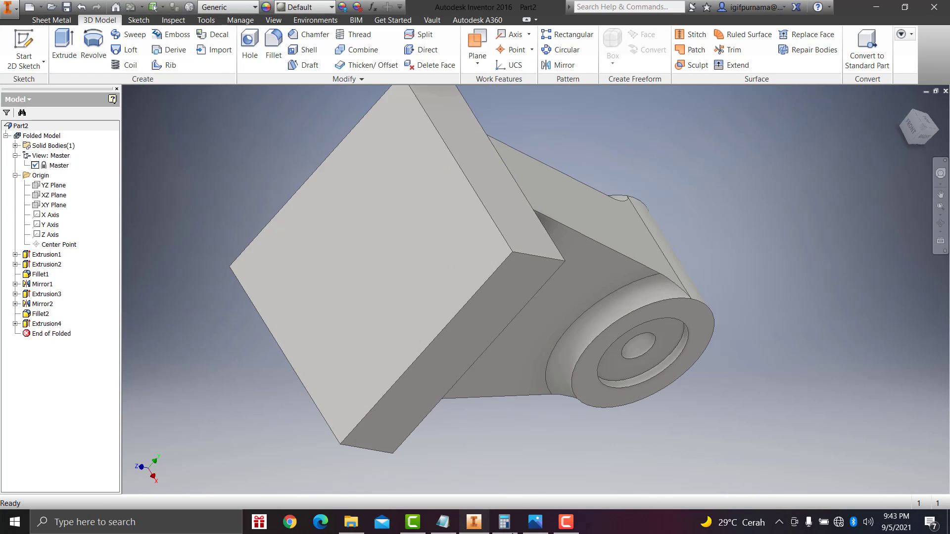
{"action": "scroll", "coordinate": [502, 383], "scroll_direction": "up", "scroll_amount": 4}
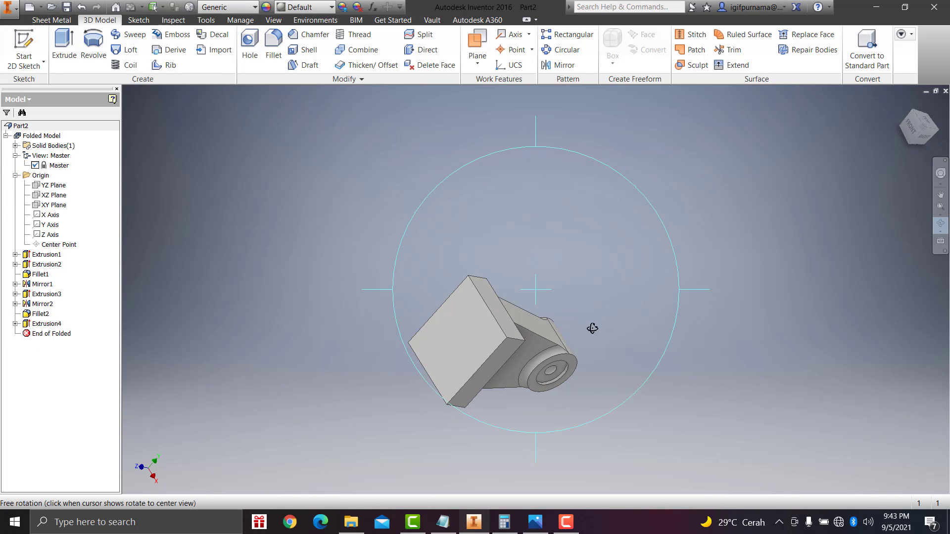
- Orbit to the plate's broad face and start a new sketch on it
{"action": "mouse_move", "coordinate": [594, 328]}
{"action": "left_mouse_down"}
{"action": "mouse_move", "coordinate": [520, 319]}
{"action": "mouse_move", "coordinate": [435, 333]}
{"action": "mouse_move", "coordinate": [521, 427]}
{"action": "mouse_move", "coordinate": [451, 331]}
{"action": "mouse_move", "coordinate": [523, 333]}
{"action": "mouse_move", "coordinate": [433, 312]}
{"action": "mouse_move", "coordinate": [434, 289]}
{"action": "mouse_move", "coordinate": [462, 247]}
{"action": "mouse_move", "coordinate": [666, 250]}
{"action": "left_mouse_up"}
{"action": "right_click", "coordinate": [658, 248]}
{"action": "left_click", "coordinate": [700, 244]}
{"action": "left_click", "coordinate": [545, 526]}
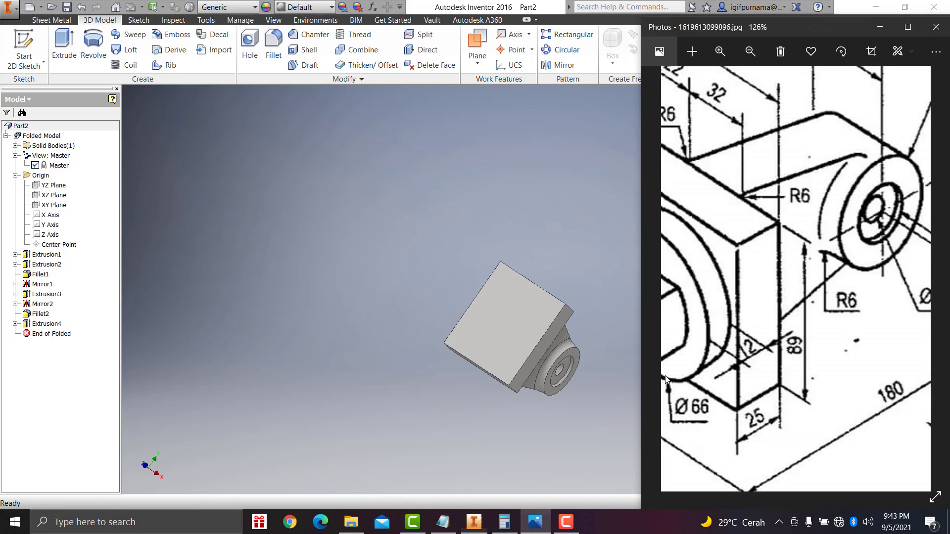
{"action": "left_click", "coordinate": [509, 232]}
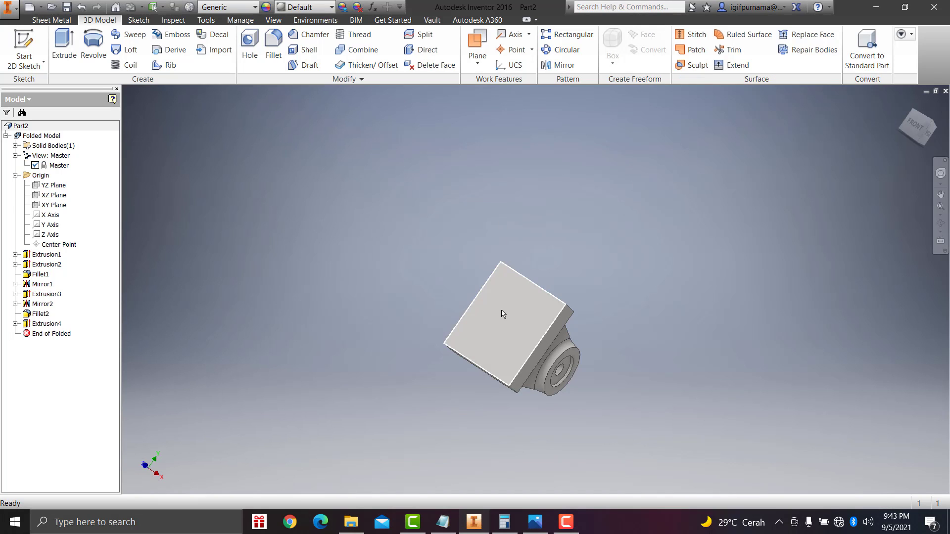
{"action": "left_click", "coordinate": [504, 312]}
{"action": "left_click", "coordinate": [544, 309]}
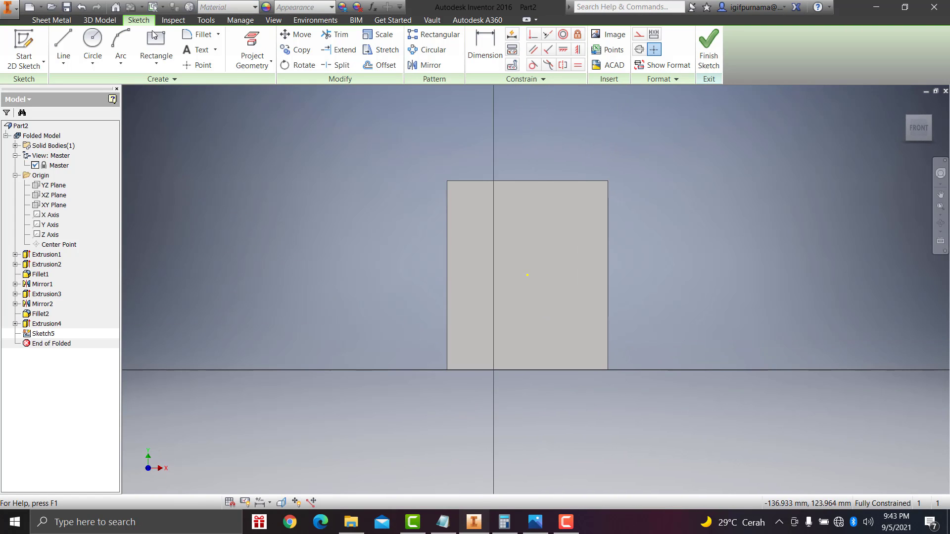
- Draw a circle at the broad face's centre point and dimension its diameter to 66 mm
{"action": "left_click", "coordinate": [92, 39]}
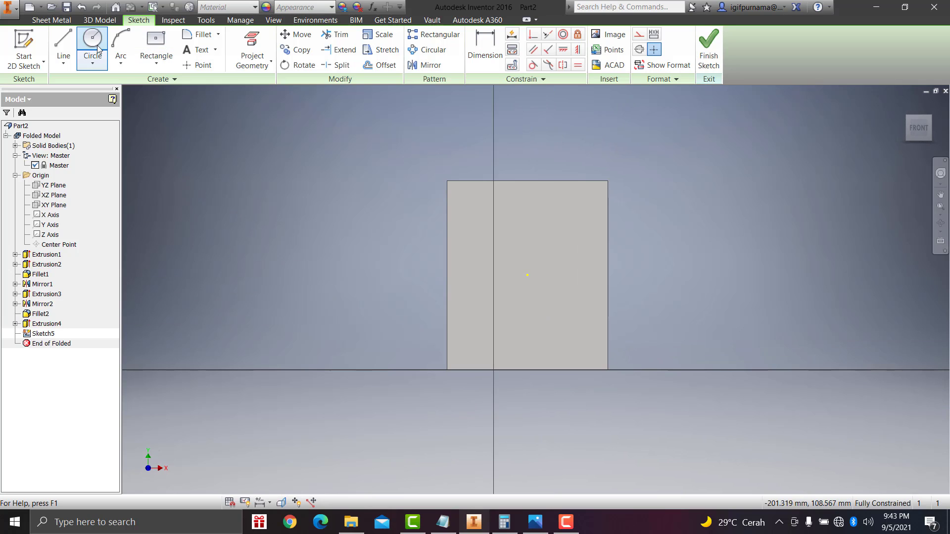
{"action": "left_click", "coordinate": [528, 275]}
{"action": "left_click", "coordinate": [569, 336]}
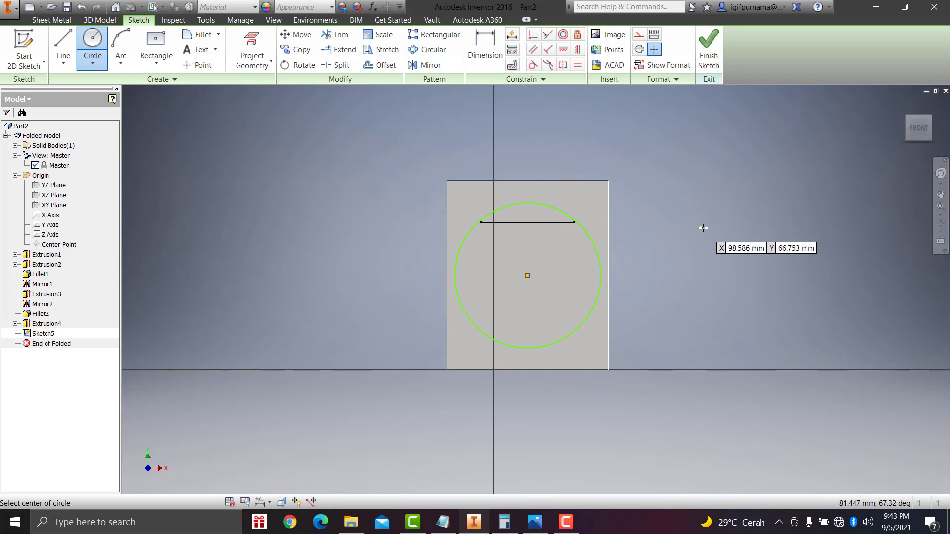
{"action": "left_click", "coordinate": [489, 39]}
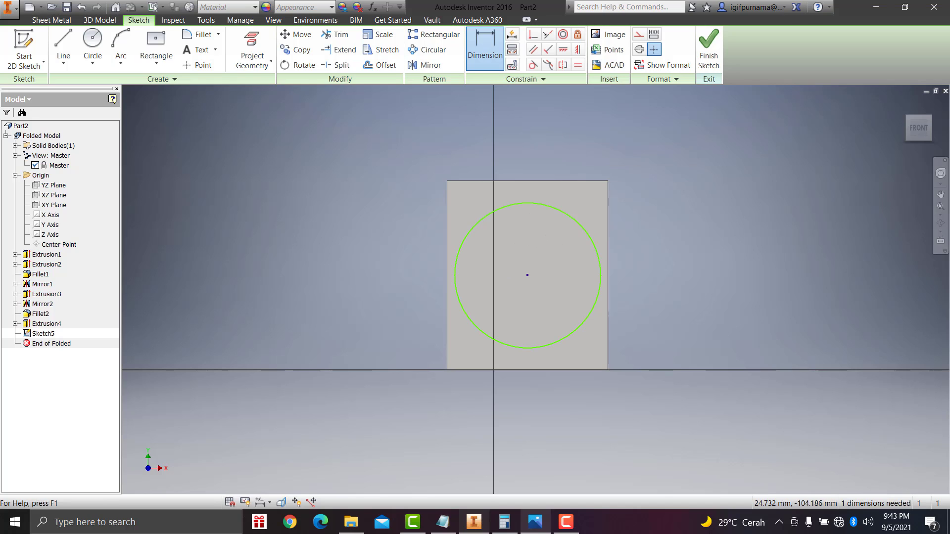
{"action": "left_click", "coordinate": [535, 523]}
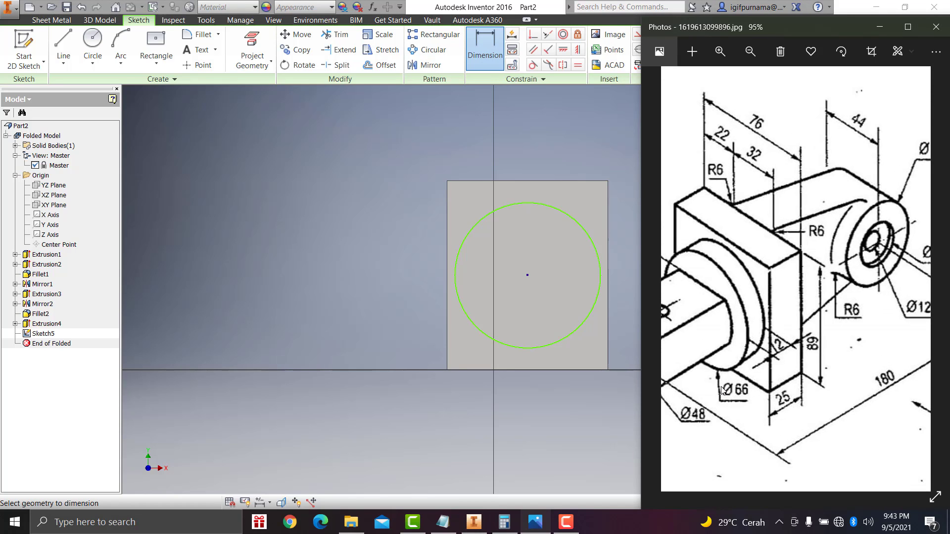
{"action": "left_click", "coordinate": [598, 280]}
{"action": "left_click", "coordinate": [648, 274]}
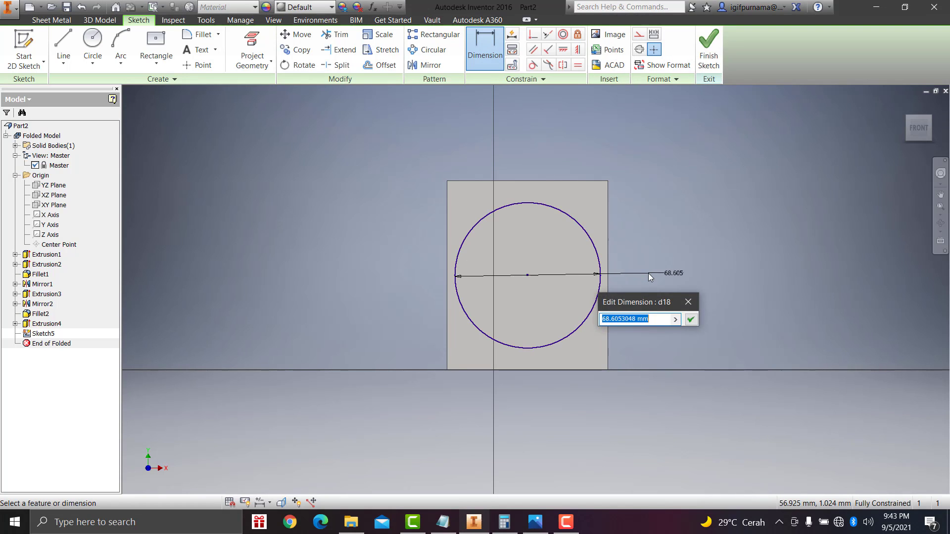
{"action": "type", "text": "66"}
{"action": "key", "text": "Return"}
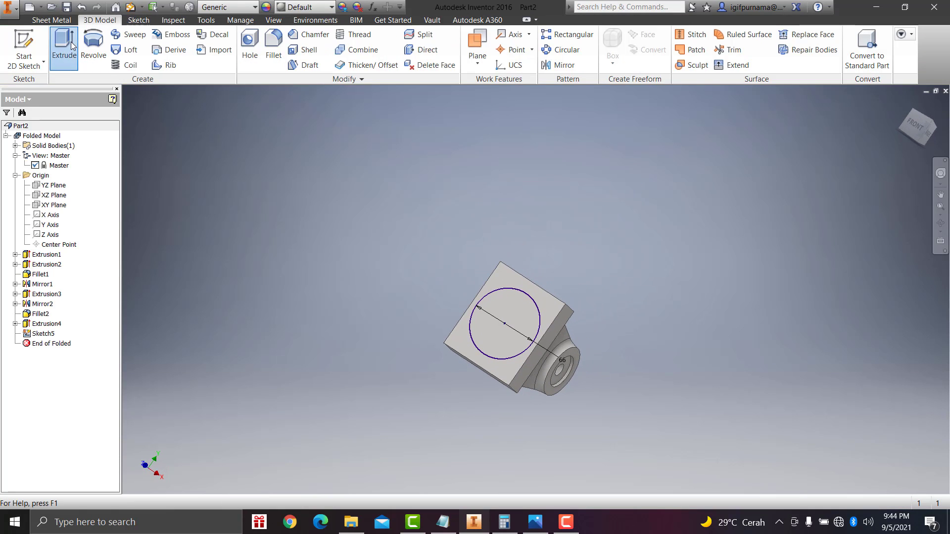
- Finish Sketch5 and extrude the Ø66 circle 12 mm into a round boss (Extrusion5)
{"action": "left_click", "coordinate": [65, 45]}
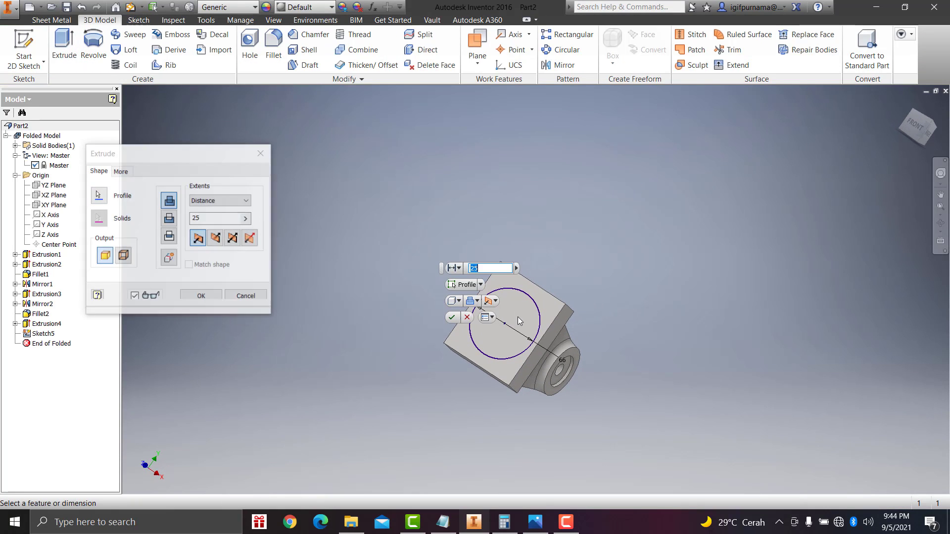
{"action": "left_click", "coordinate": [535, 522]}
{"action": "scroll", "coordinate": [752, 415], "scroll_direction": "up", "scroll_amount": 2}
{"action": "scroll", "coordinate": [764, 339], "scroll_direction": "up", "scroll_amount": 2}
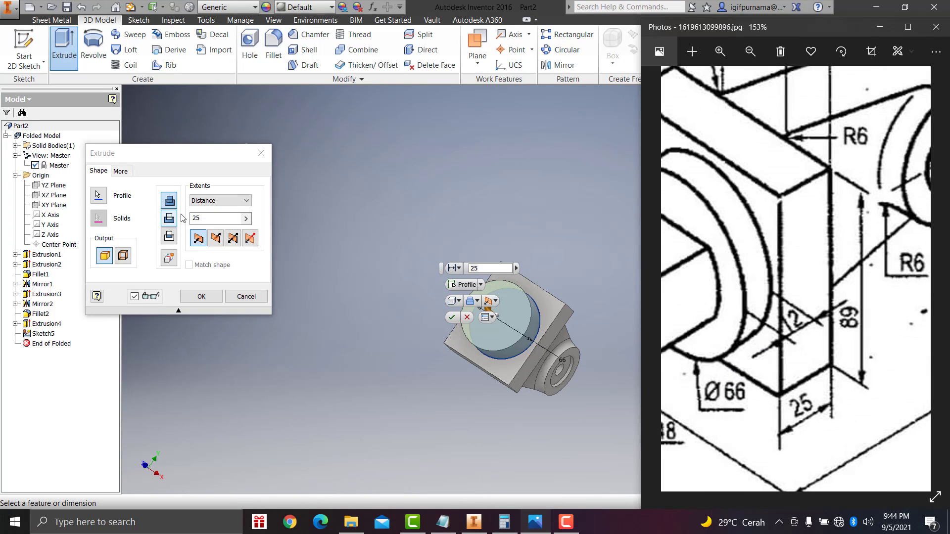
{"action": "left_click", "coordinate": [204, 217]}
{"action": "type", "text": "12"}
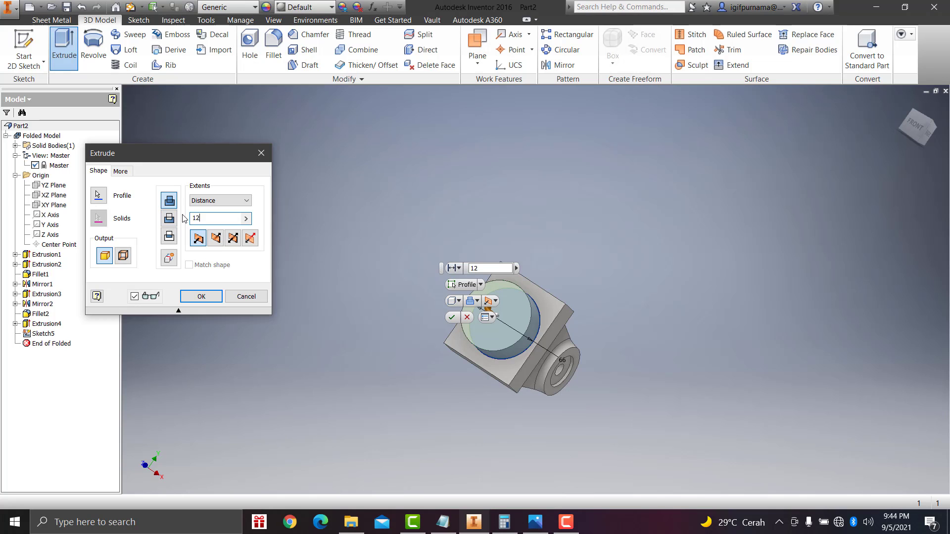
{"action": "key", "text": "Return"}
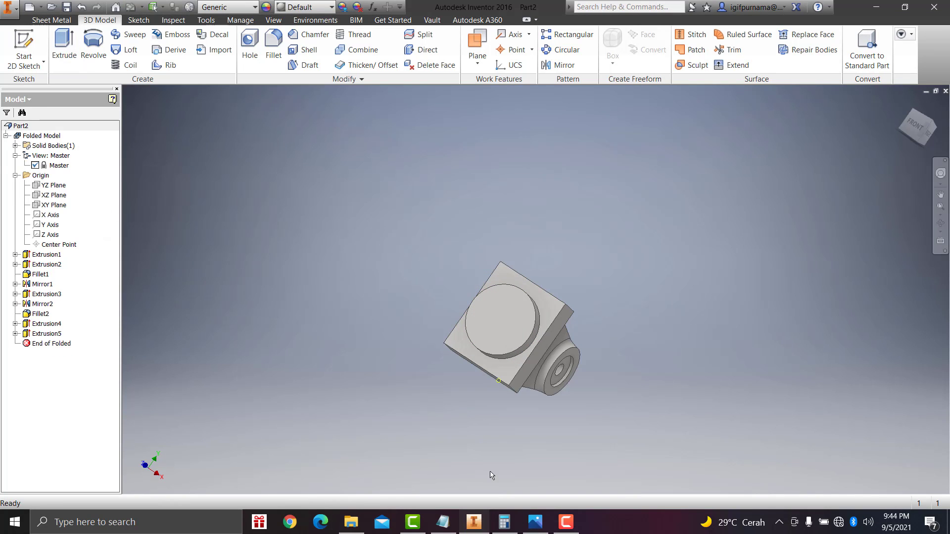
- Check the reference drawing, then start a new sketch on the round boss face
{"action": "left_click", "coordinate": [535, 522]}
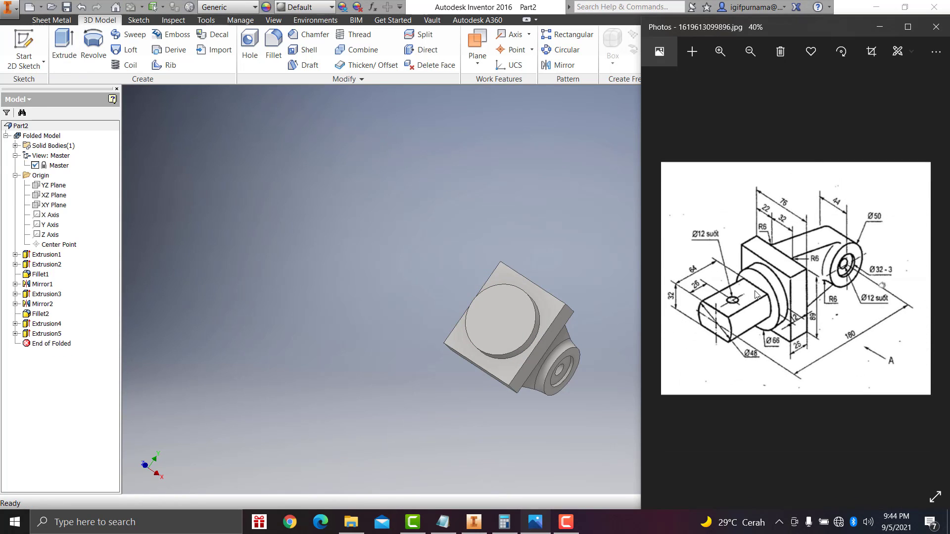
{"action": "scroll", "coordinate": [756, 294], "scroll_direction": "up", "scroll_amount": 5}
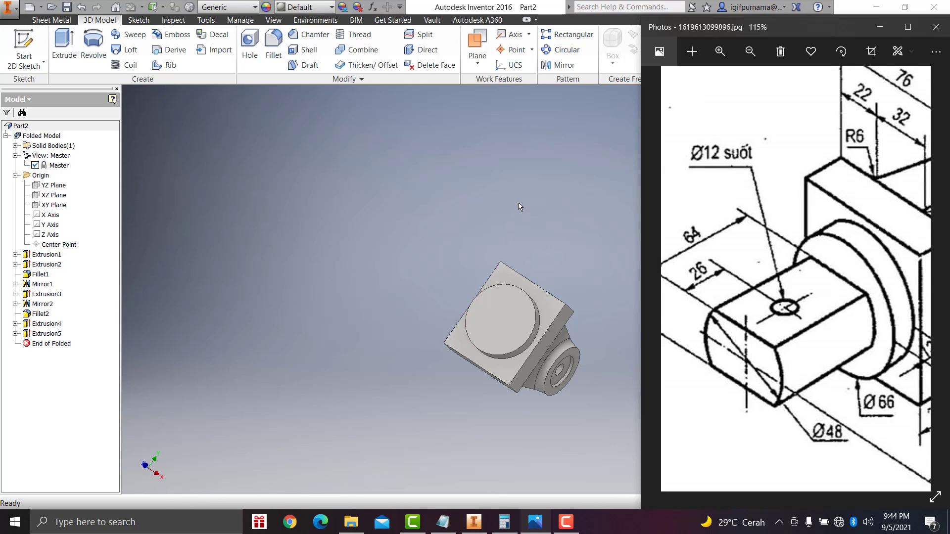
{"action": "left_click", "coordinate": [518, 207]}
{"action": "left_click", "coordinate": [517, 317]}
{"action": "key", "text": "s"}
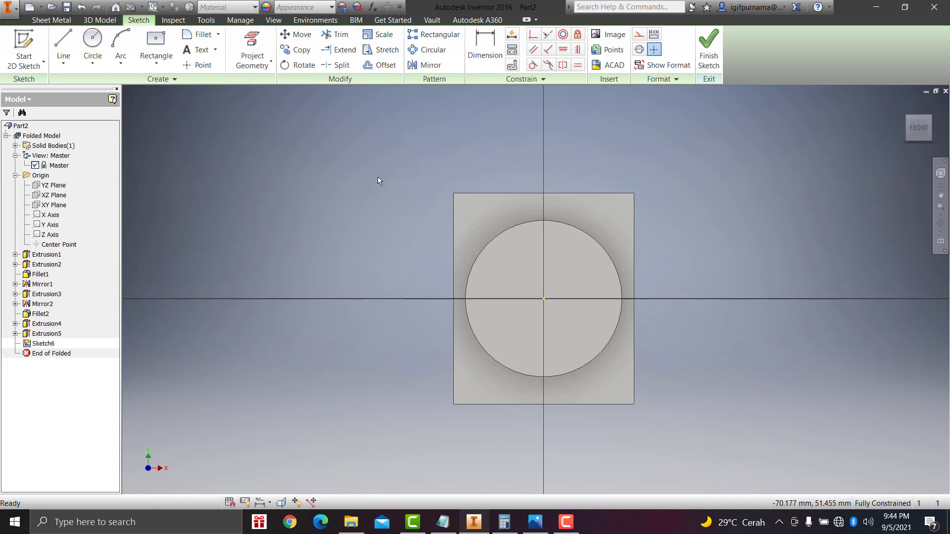
- Draw a two-point centre rectangle centred on the sketch origin
{"action": "left_click", "coordinate": [157, 49]}
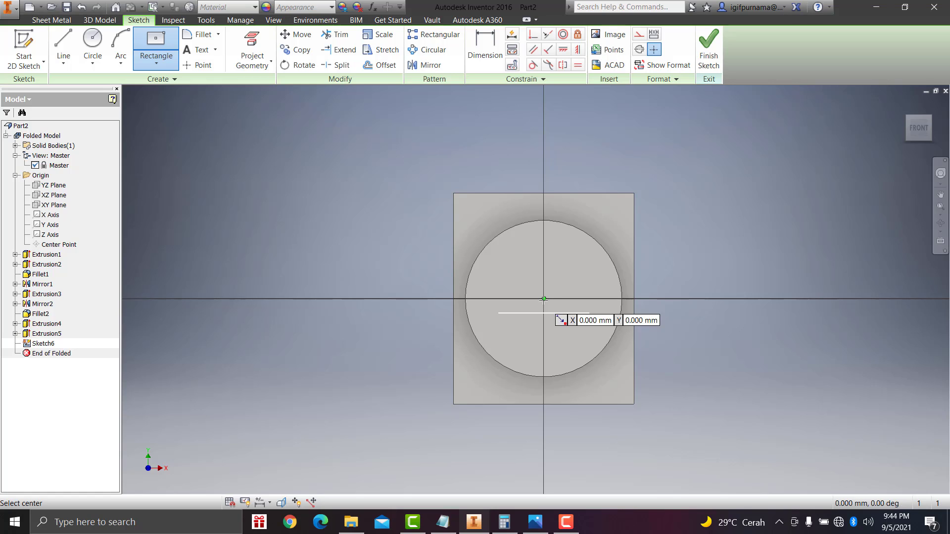
{"action": "left_click", "coordinate": [543, 299]}
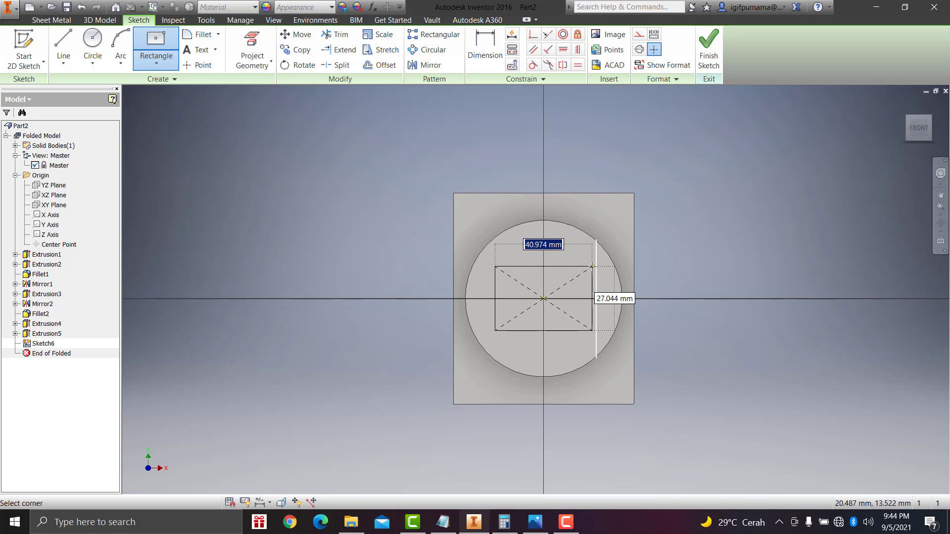
{"action": "left_click", "coordinate": [593, 267]}
{"action": "scroll", "coordinate": [592, 267], "scroll_direction": "up", "scroll_amount": 3}
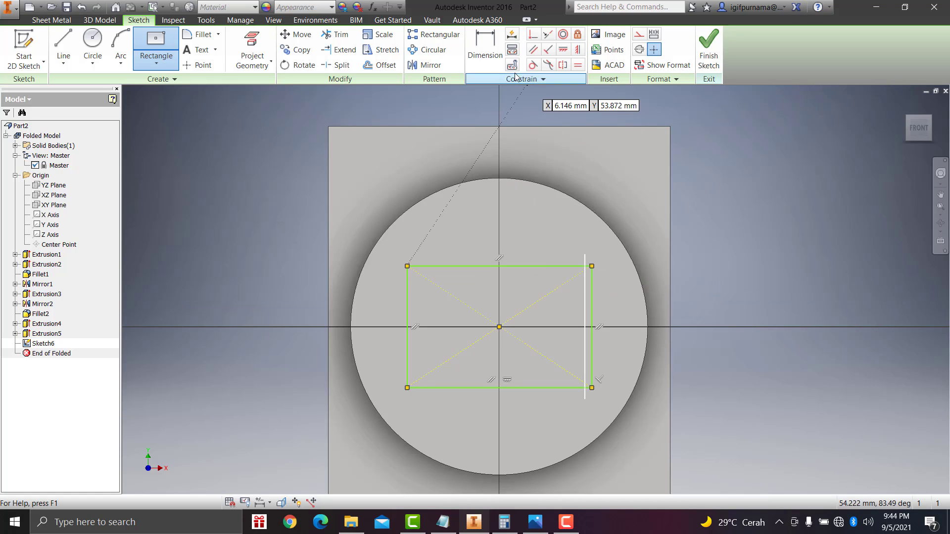
- Begin dimensioning the rectangle's right edge to the centre, then cancel the width dimension
{"action": "left_click", "coordinate": [485, 50]}
{"action": "left_click", "coordinate": [592, 310]}
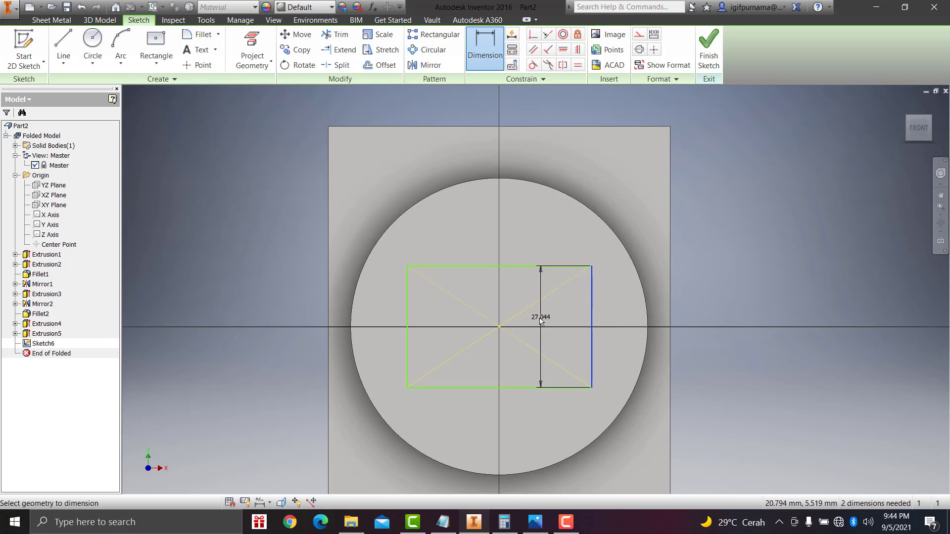
{"action": "left_click", "coordinate": [499, 327]}
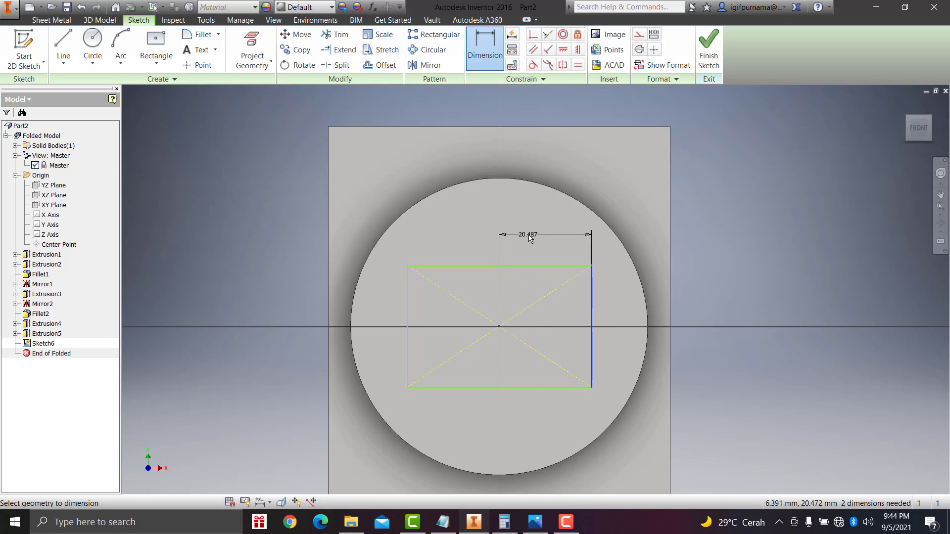
{"action": "key", "text": "Escape"}
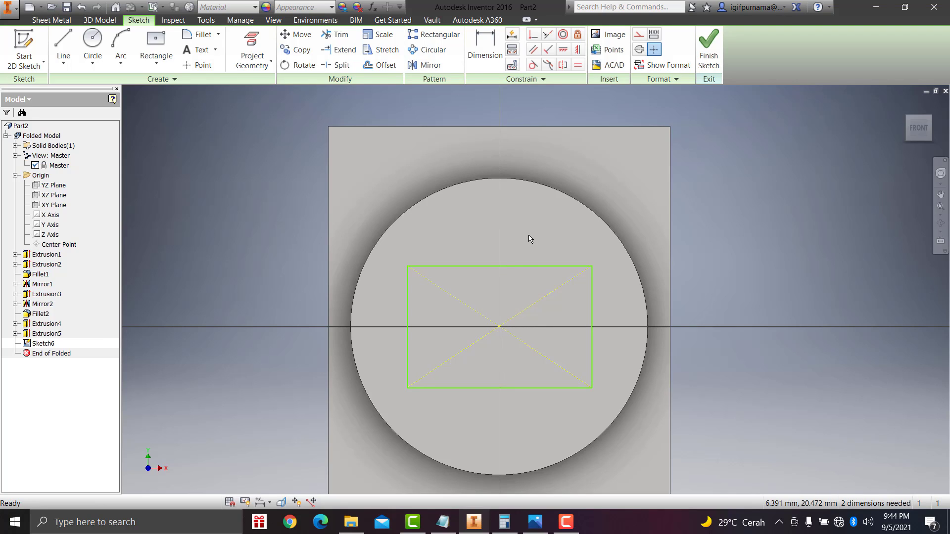
- Check the reference sizes and try a horizontal dimension to the right edge, then cancel it
{"action": "left_click", "coordinate": [536, 523]}
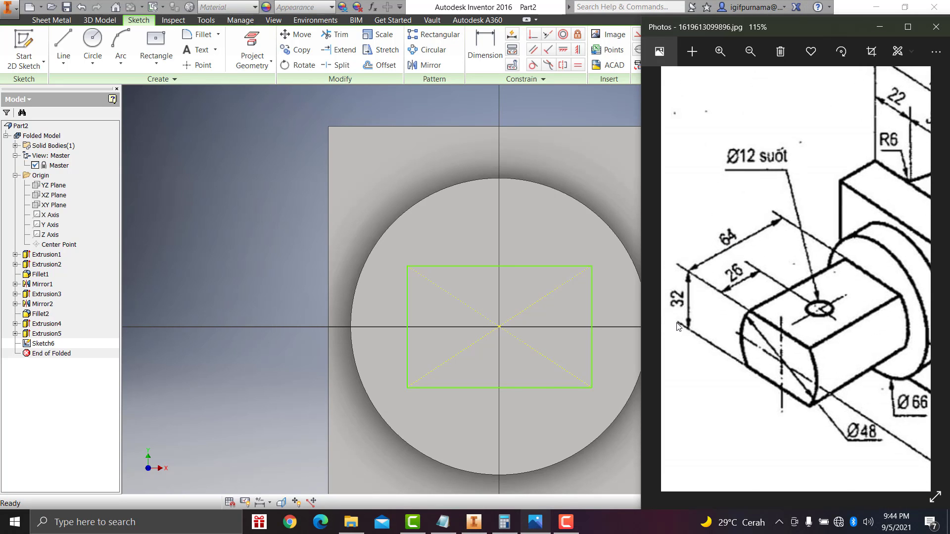
{"action": "left_click", "coordinate": [492, 55]}
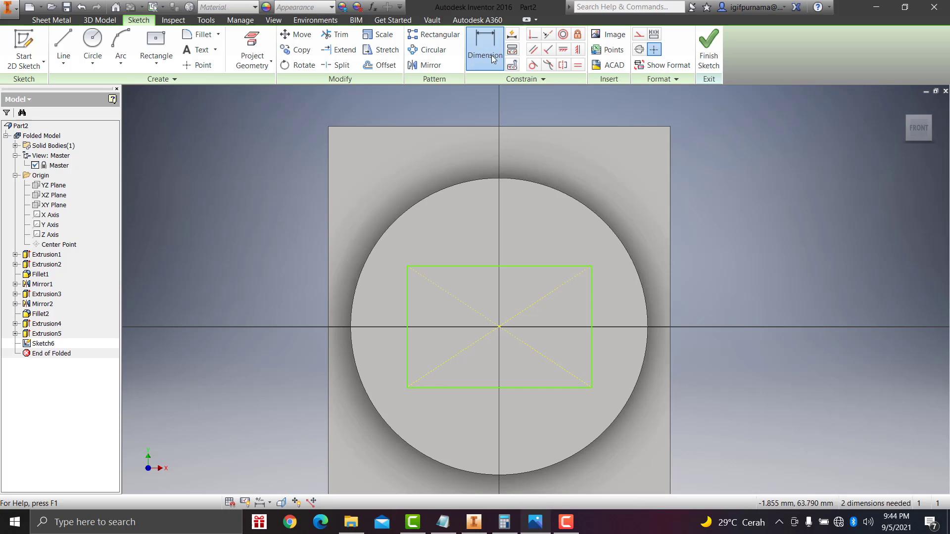
{"action": "left_click", "coordinate": [591, 294]}
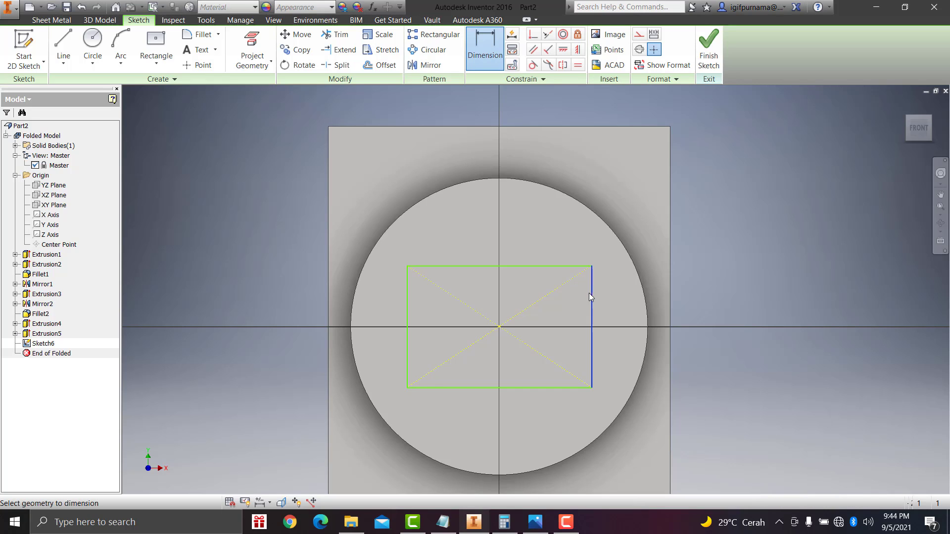
{"action": "left_click", "coordinate": [499, 326]}
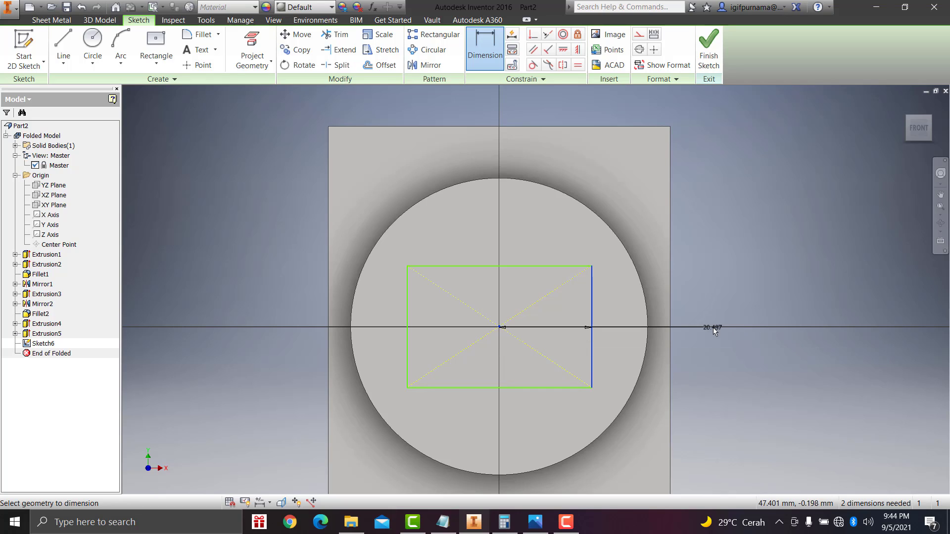
{"action": "key", "text": "Escape"}
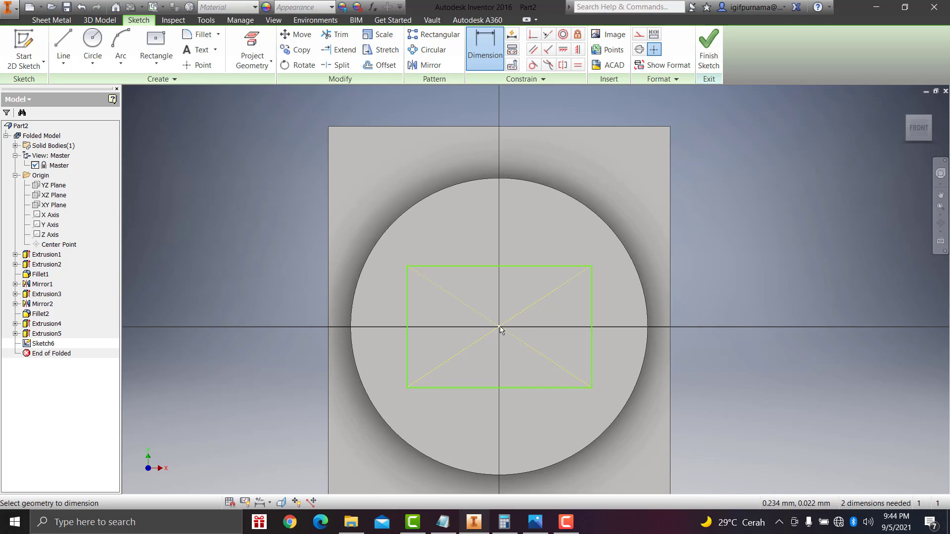
- Dimension the rectangle's bottom edge 16 mm below its centre point
{"action": "left_click", "coordinate": [500, 327]}
{"action": "left_click", "coordinate": [516, 388]}
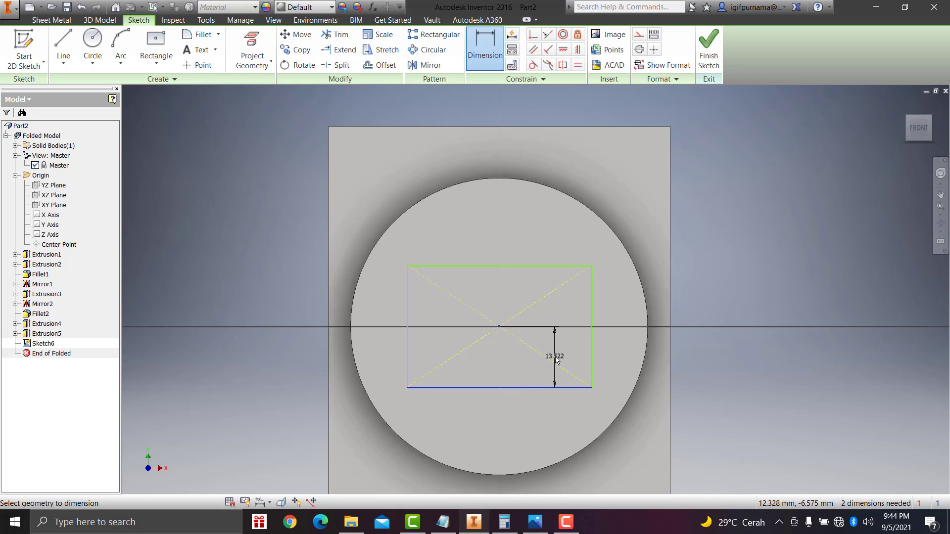
{"action": "left_click", "coordinate": [557, 352]}
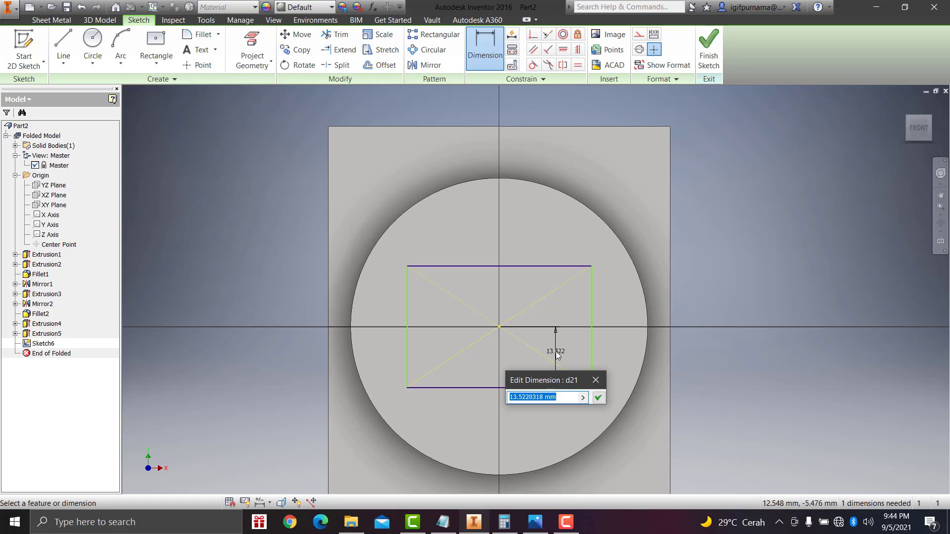
{"action": "type", "text": "16"}
{"action": "key", "text": "Return"}
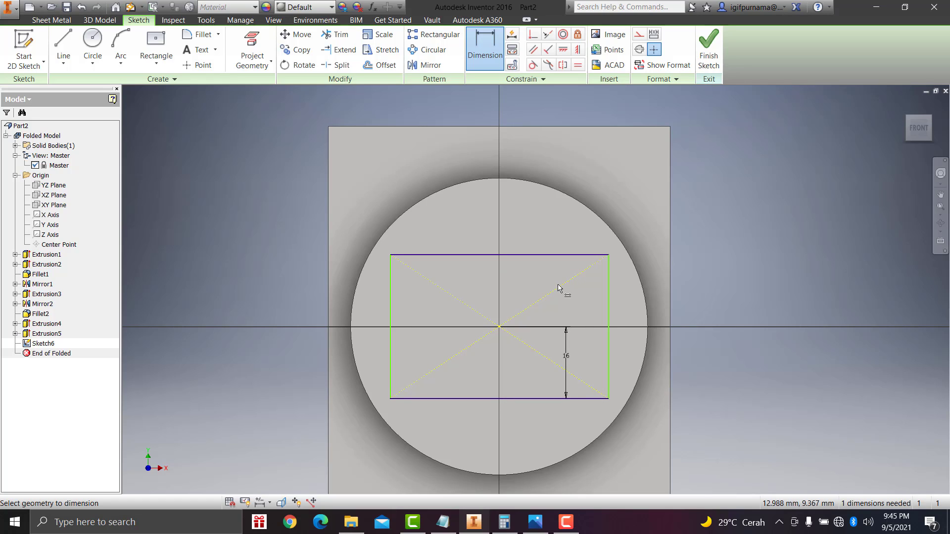
- Consult the reference drawing again for the boss's next feature size
{"action": "left_click", "coordinate": [534, 524]}
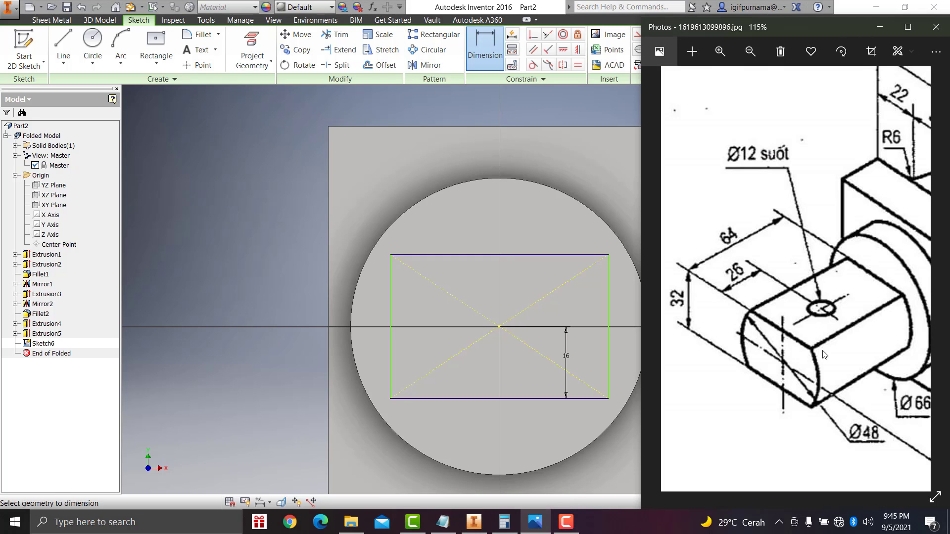
{"action": "scroll", "coordinate": [810, 374], "scroll_direction": "up", "scroll_amount": 2}
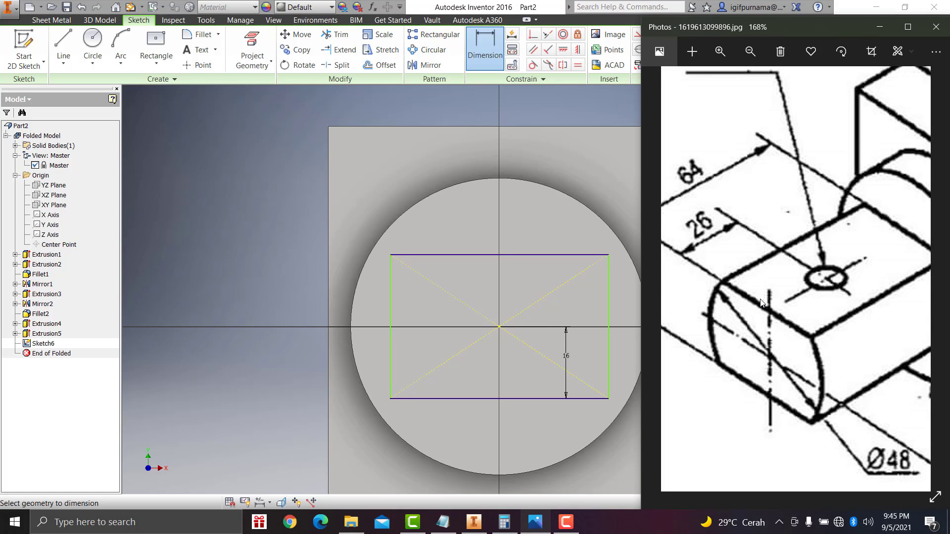
{"action": "scroll", "coordinate": [762, 294], "scroll_direction": "down", "scroll_amount": 3}
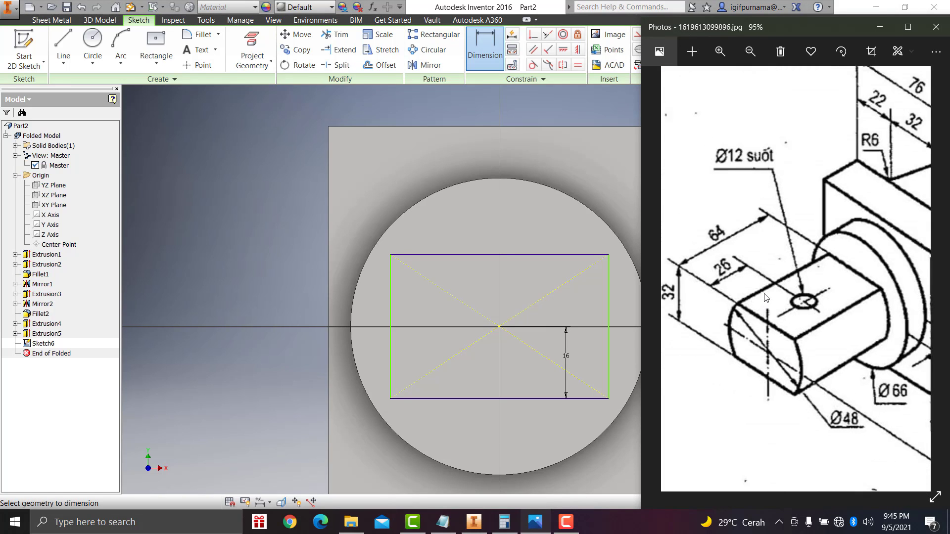
{"action": "scroll", "coordinate": [836, 391], "scroll_direction": "up", "scroll_amount": 2}
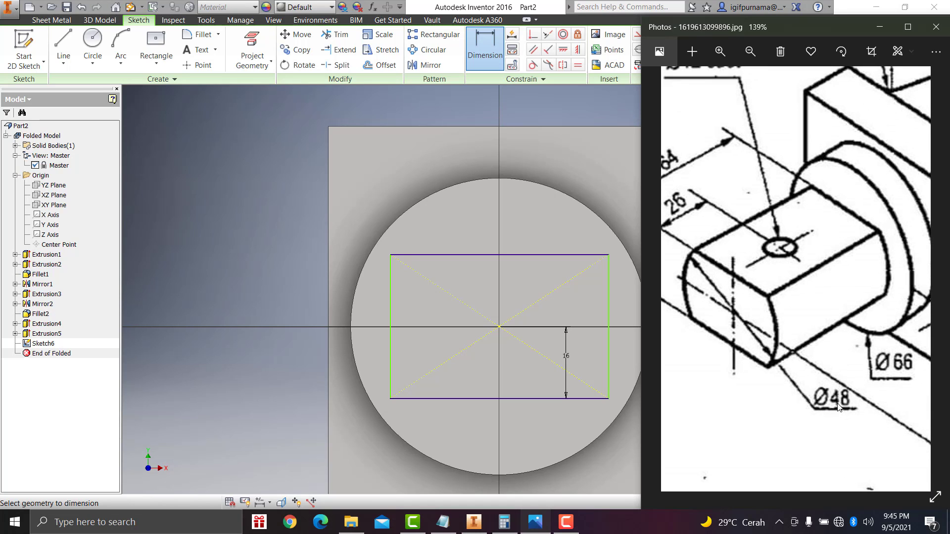
{"action": "left_click", "coordinate": [92, 47]}
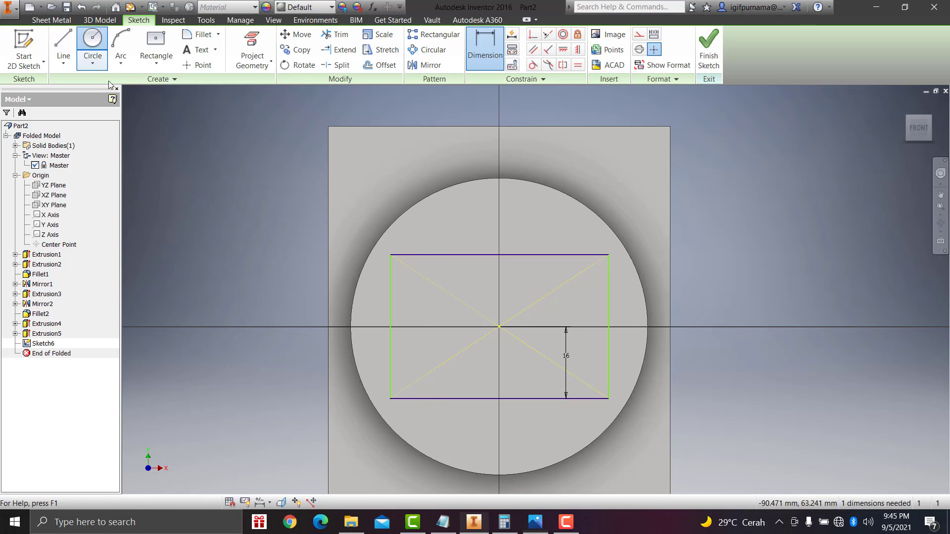
- Draw a Ø48 circle centred on the rectangle's centre point
{"action": "left_click", "coordinate": [500, 327]}
{"action": "type", "text": "48"}
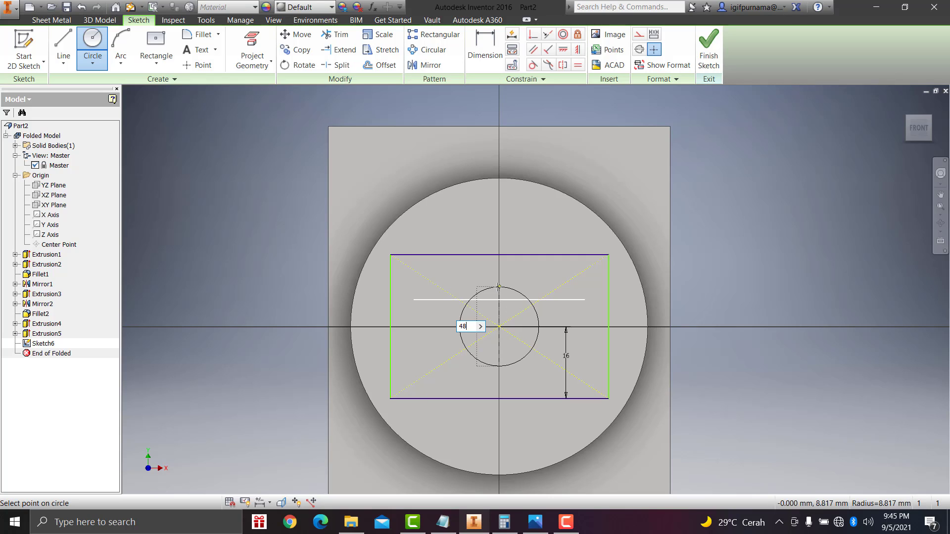
{"action": "key", "text": "Return"}
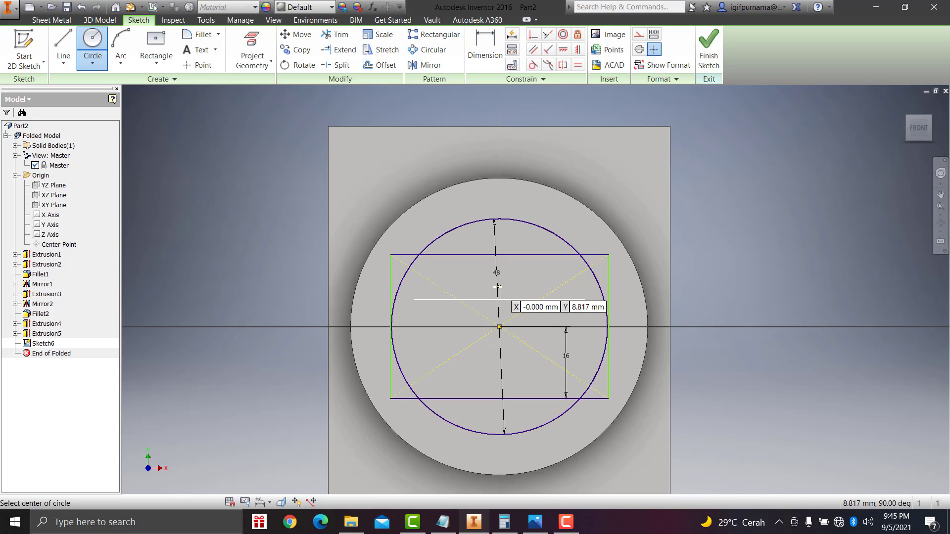
{"action": "scroll", "coordinate": [377, 305], "scroll_direction": "down", "scroll_amount": 3}
{"action": "scroll", "coordinate": [349, 305], "scroll_direction": "up", "scroll_amount": 2}
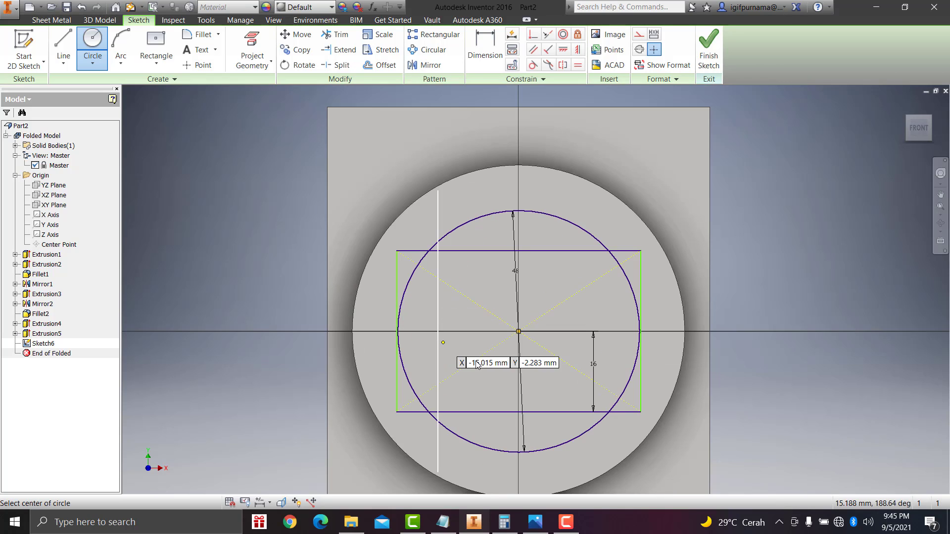
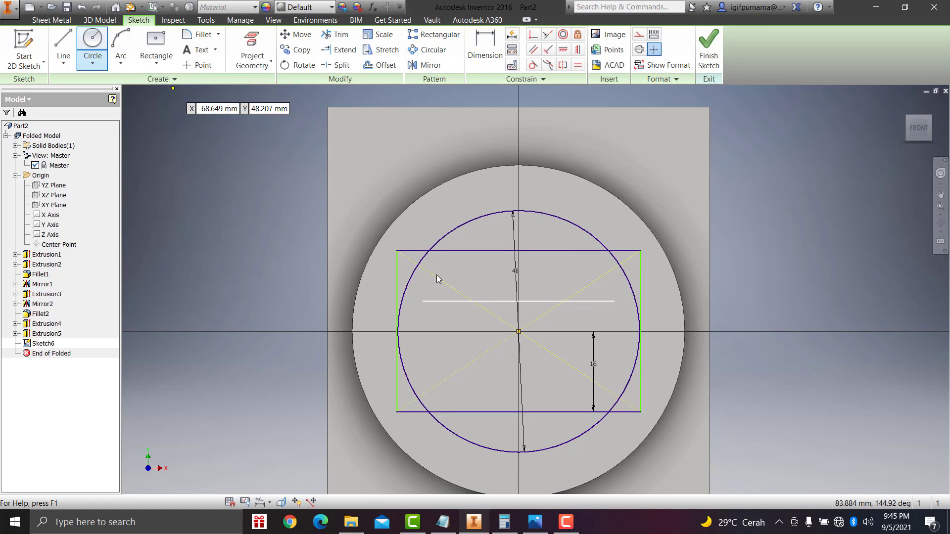
- Draw a vertical line from the circle's left top-edge intersection down to the bottom edge
{"action": "scroll", "coordinate": [99, 79], "scroll_direction": "down", "scroll_amount": 3}
{"action": "left_click", "coordinate": [63, 44]}
{"action": "scroll", "coordinate": [346, 277], "scroll_direction": "up", "scroll_amount": 5}
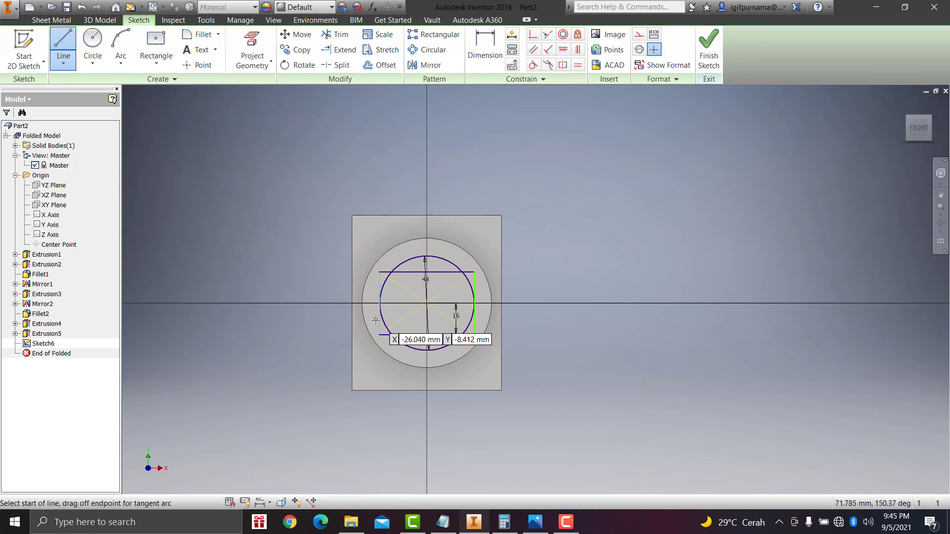
{"action": "scroll", "coordinate": [381, 316], "scroll_direction": "down", "scroll_amount": 2}
{"action": "scroll", "coordinate": [391, 262], "scroll_direction": "down", "scroll_amount": 2}
{"action": "scroll", "coordinate": [416, 180], "scroll_direction": "down", "scroll_amount": 2}
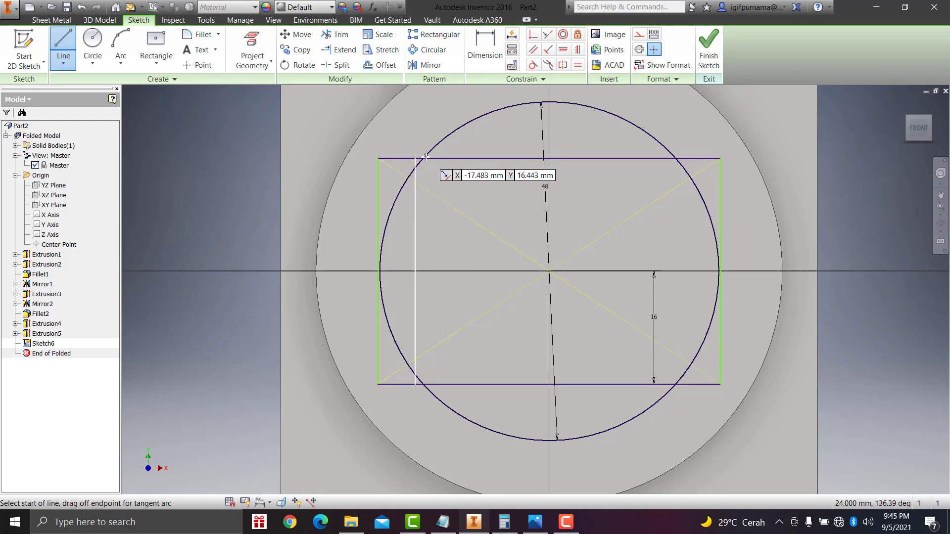
{"action": "left_click", "coordinate": [423, 161]}
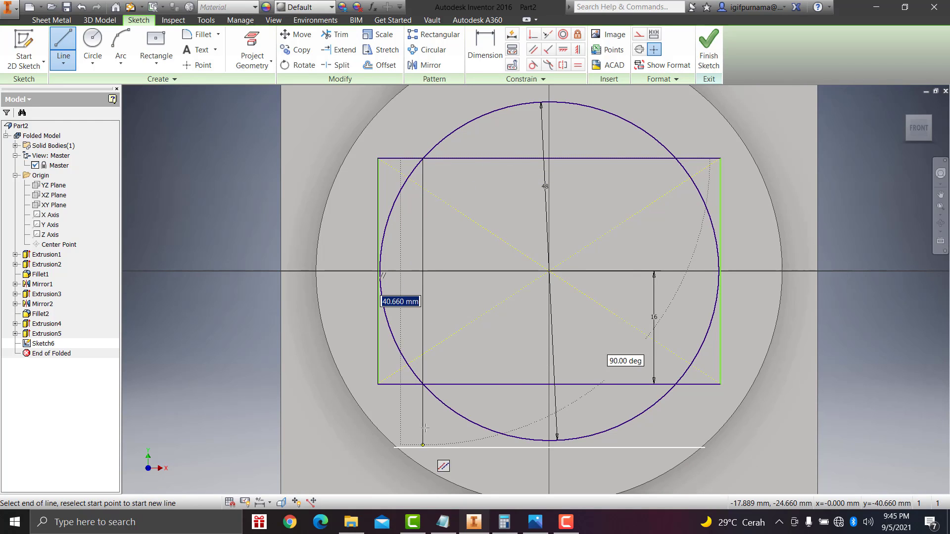
{"action": "double_click", "coordinate": [423, 385]}
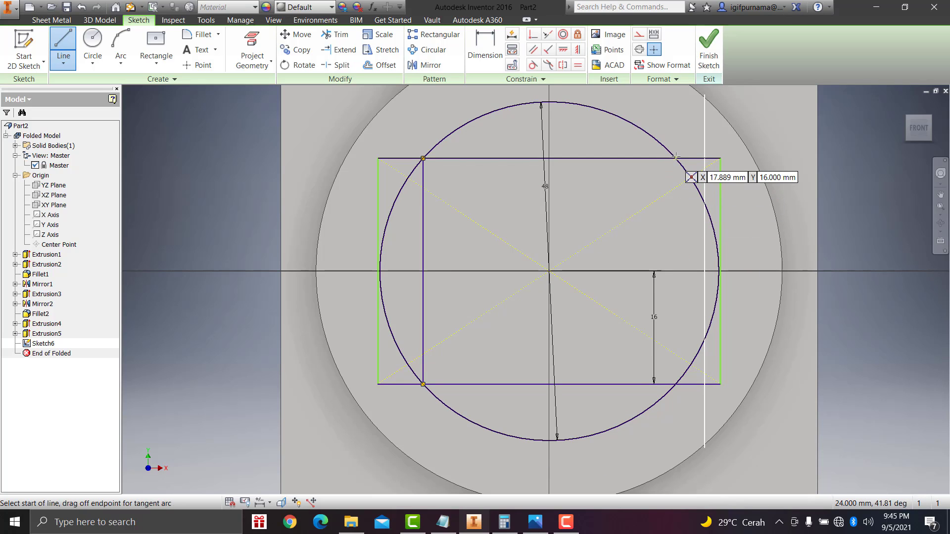
- Draw the matching right vertical line from the circle intersection down past the bottom edge
{"action": "scroll", "coordinate": [676, 158], "scroll_direction": "down", "scroll_amount": 3}
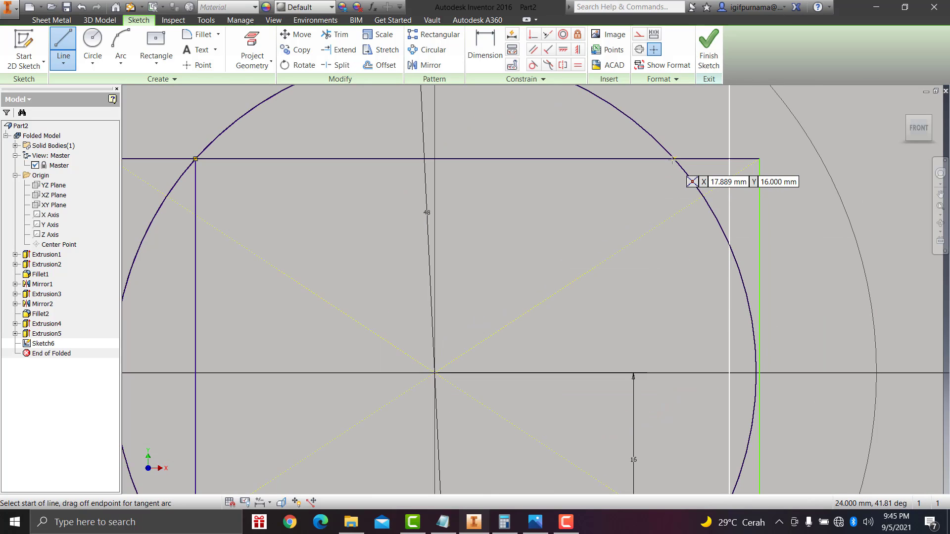
{"action": "left_click", "coordinate": [674, 159]}
{"action": "scroll", "coordinate": [683, 278], "scroll_direction": "up", "scroll_amount": 3}
{"action": "scroll", "coordinate": [692, 376], "scroll_direction": "up", "scroll_amount": 2}
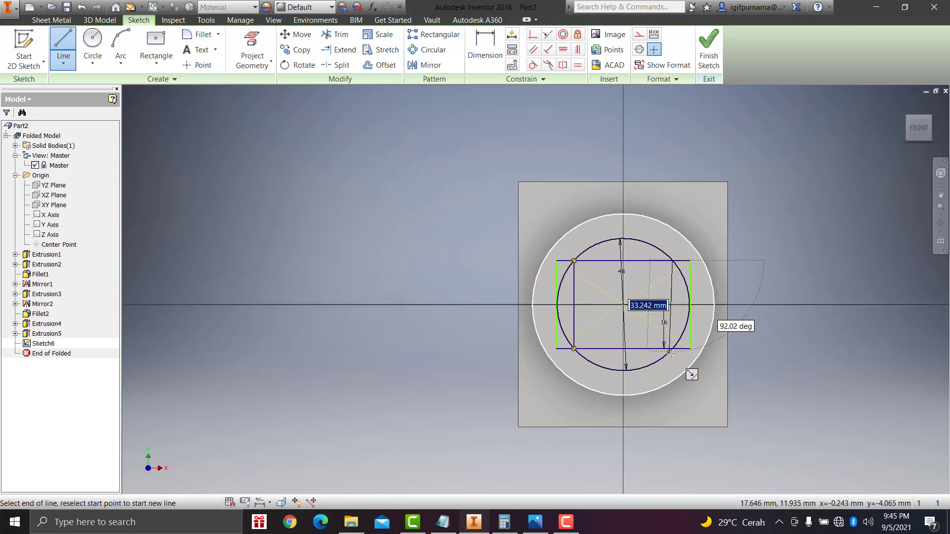
{"action": "scroll", "coordinate": [692, 365], "scroll_direction": "up", "scroll_amount": 2}
{"action": "scroll", "coordinate": [669, 349], "scroll_direction": "down", "scroll_amount": 5}
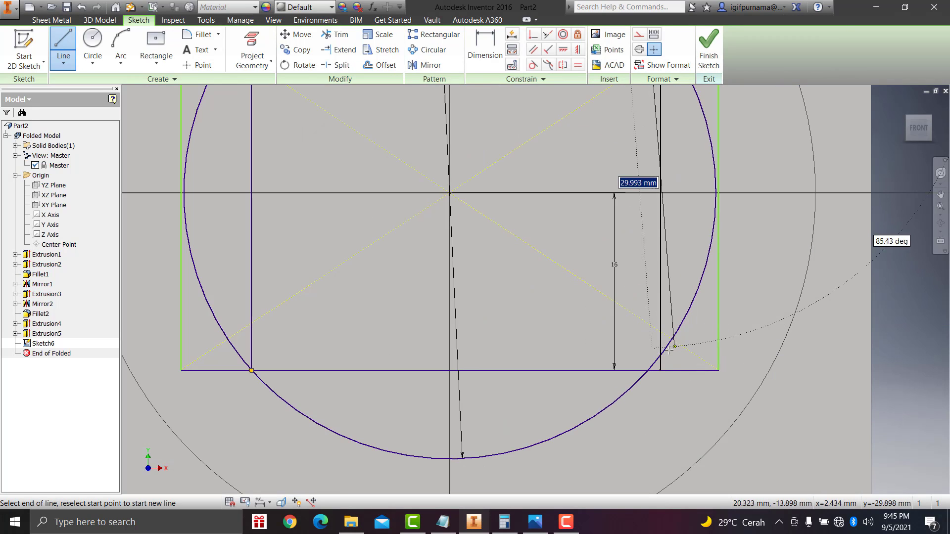
{"action": "left_click", "coordinate": [648, 412]}
{"action": "right_click", "coordinate": [650, 416]}
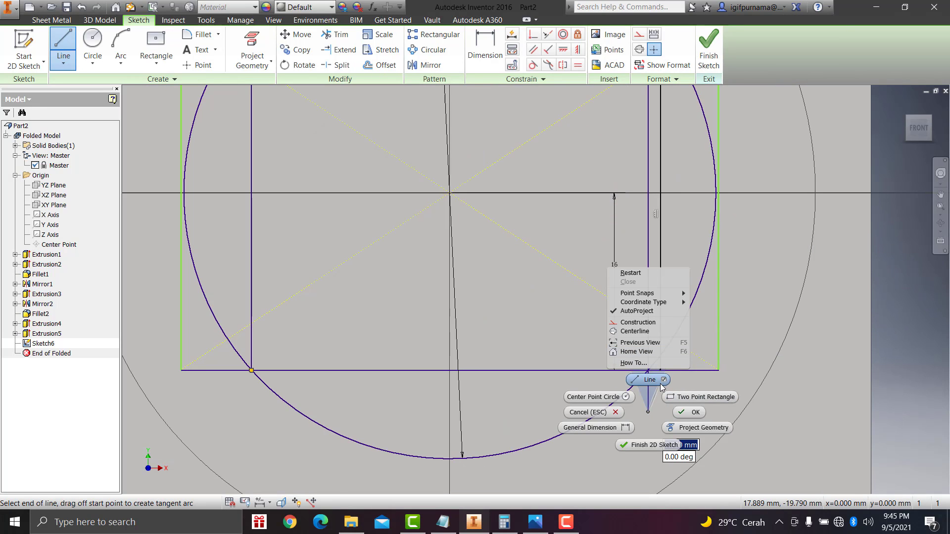
{"action": "left_click", "coordinate": [693, 420]}
{"action": "scroll", "coordinate": [671, 359], "scroll_direction": "up", "scroll_amount": 2}
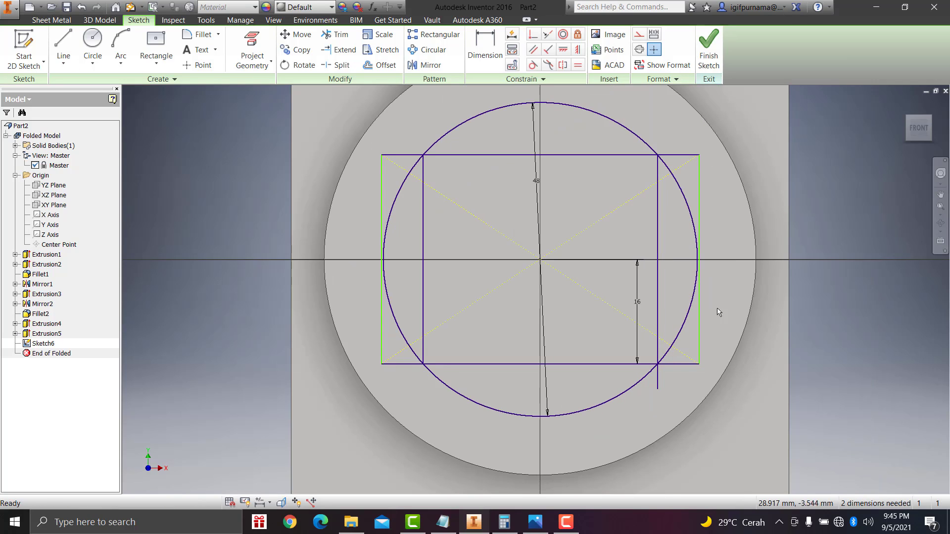
- Trim off the rectangle's outer sides, the circle's top and bottom arcs, and the vertical lines' middles
{"action": "left_click", "coordinate": [335, 34]}
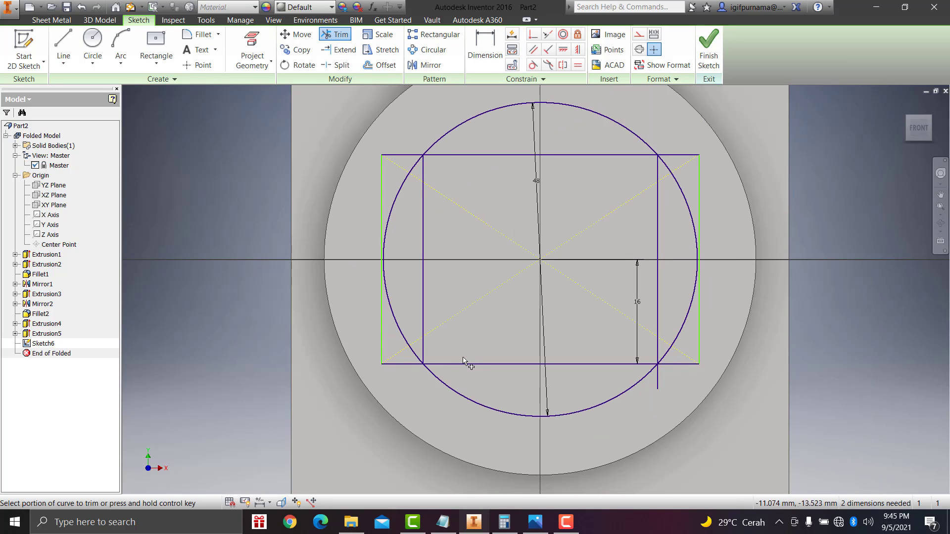
{"action": "left_click_drag", "start_coordinate": [379, 342], "coordinate": [430, 331]}
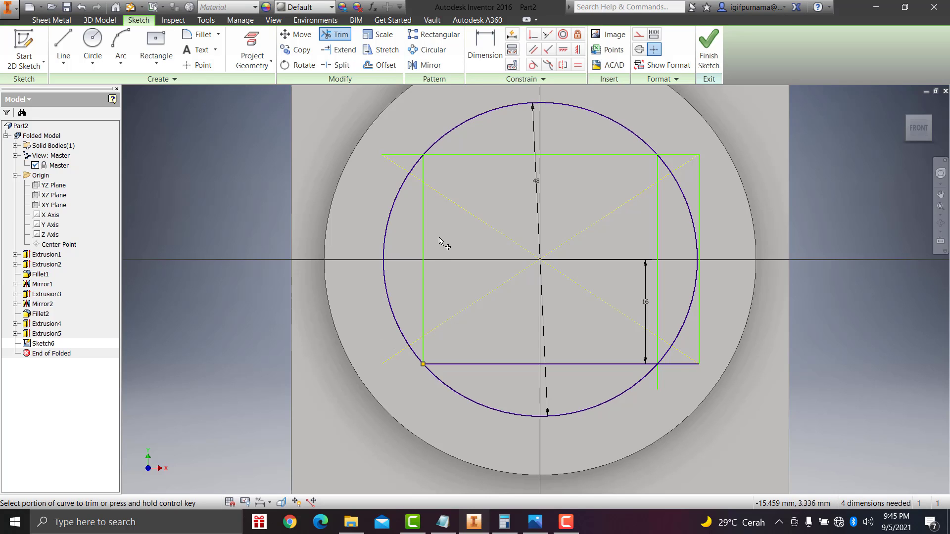
{"action": "left_click", "coordinate": [486, 106]}
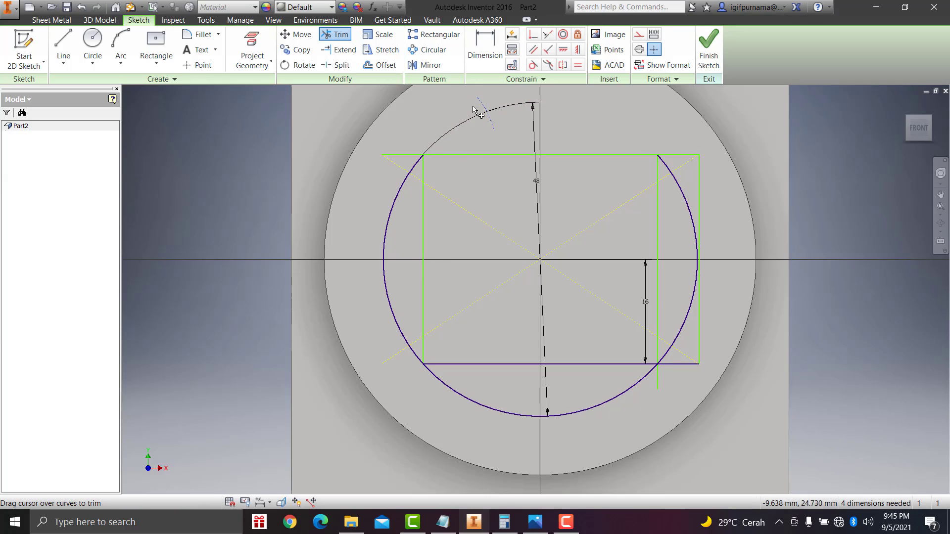
{"action": "left_click_drag", "start_coordinate": [517, 438], "coordinate": [504, 410]}
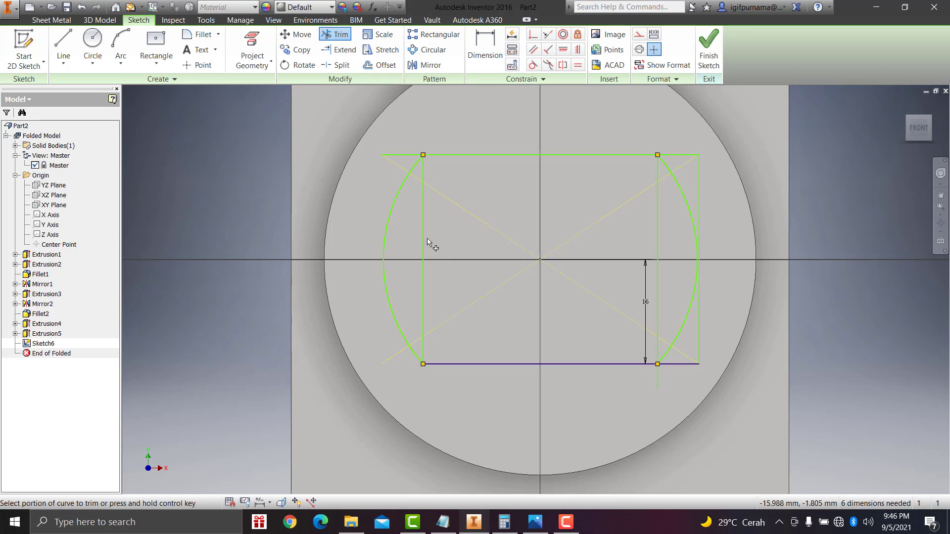
{"action": "left_click_drag", "start_coordinate": [389, 168], "coordinate": [738, 171]}
{"action": "mouse_move", "coordinate": [699, 386]}
{"action": "left_mouse_down"}
{"action": "mouse_move", "coordinate": [672, 377]}
{"action": "mouse_move", "coordinate": [664, 325]}
{"action": "mouse_move", "coordinate": [640, 275]}
{"action": "left_mouse_up"}
{"action": "left_click_drag", "start_coordinate": [456, 308], "coordinate": [418, 227]}
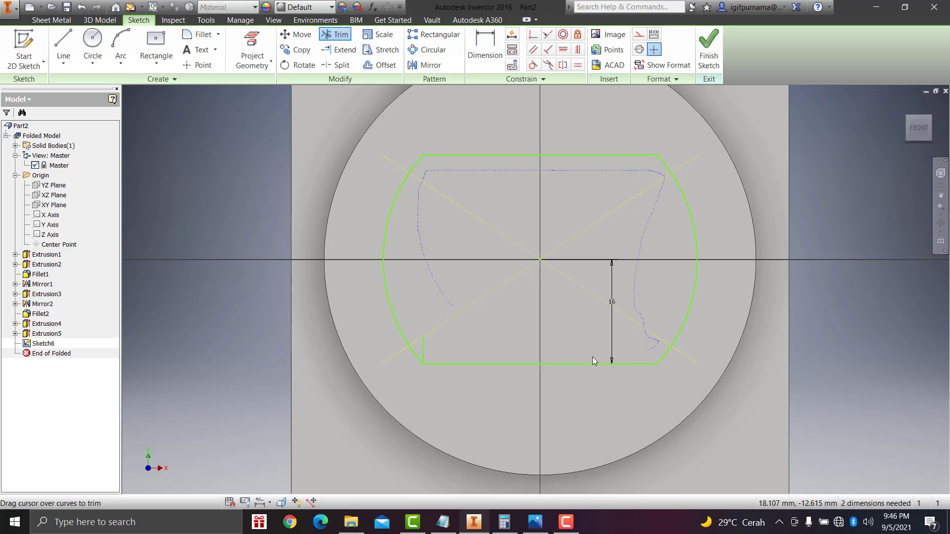
{"action": "scroll", "coordinate": [428, 330], "scroll_direction": "down", "scroll_amount": 5}
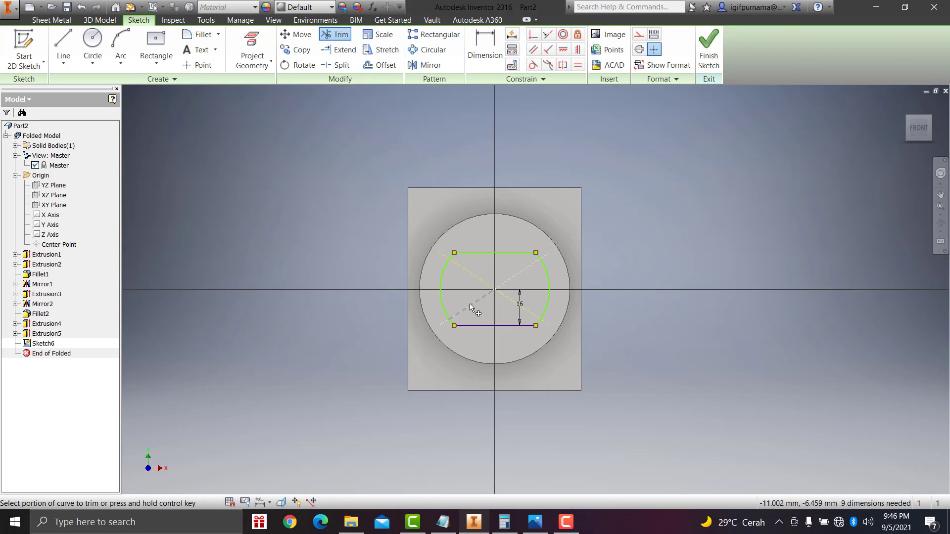
{"action": "scroll", "coordinate": [599, 227], "scroll_direction": "up", "scroll_amount": 1}
{"action": "scroll", "coordinate": [599, 228], "scroll_direction": "up", "scroll_amount": 3}
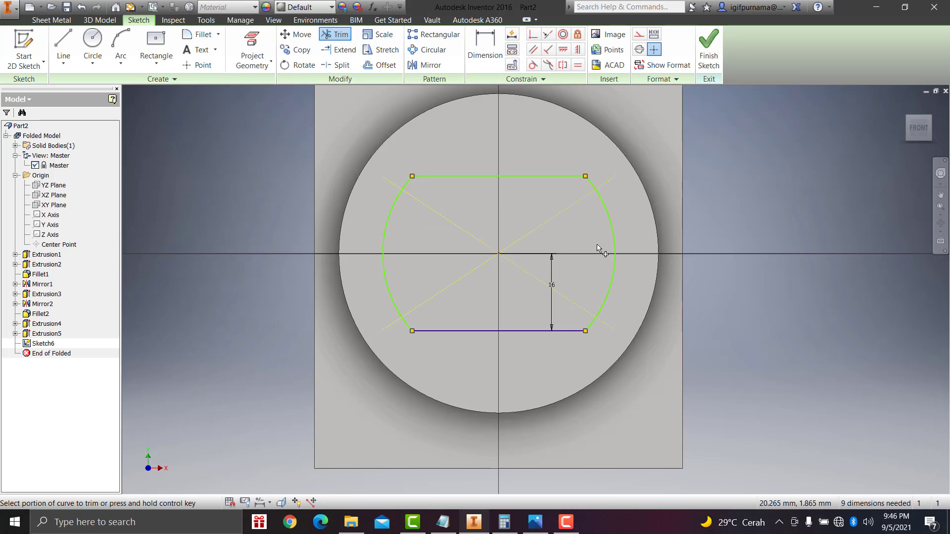
- Finish the sketch and extrude the flattened-circle profile 12 mm outward as Extrusion6
{"action": "left_click", "coordinate": [709, 49]}
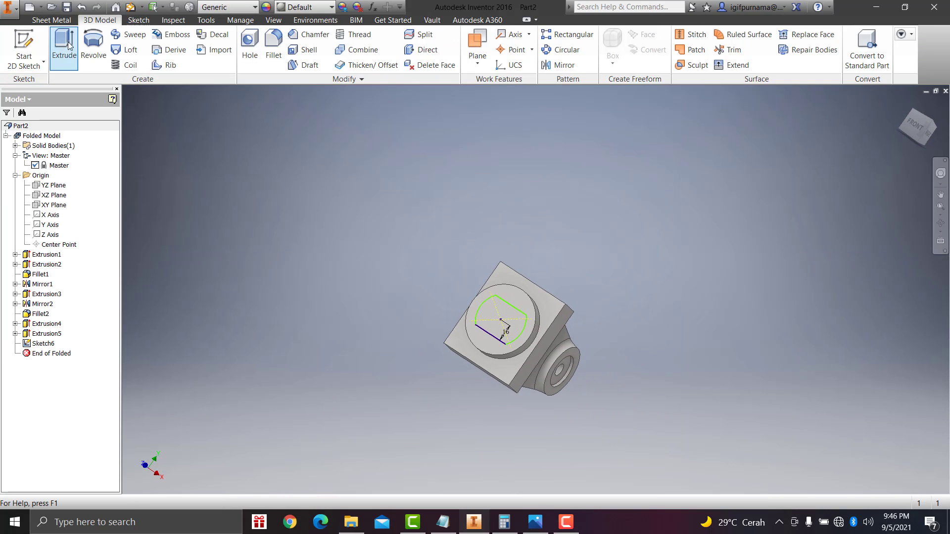
{"action": "left_click", "coordinate": [69, 46]}
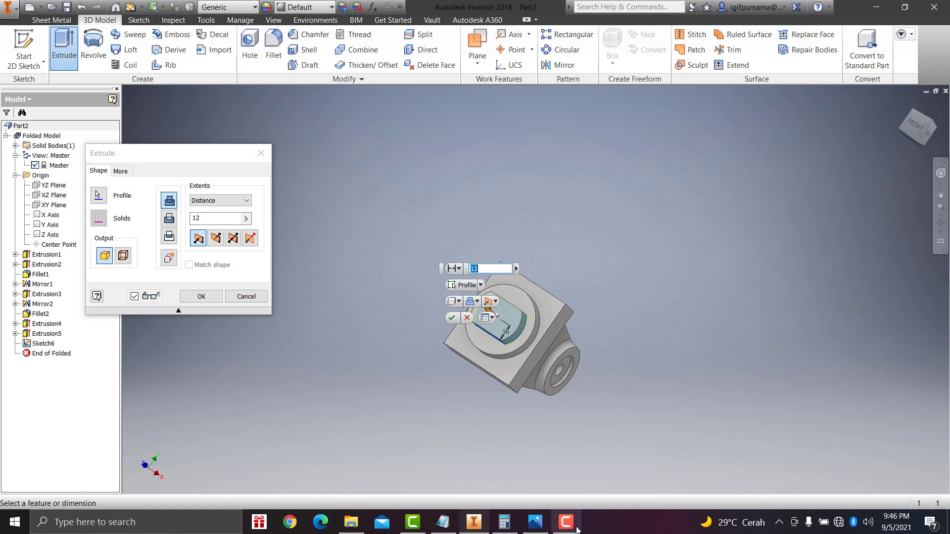
{"action": "left_click", "coordinate": [535, 522]}
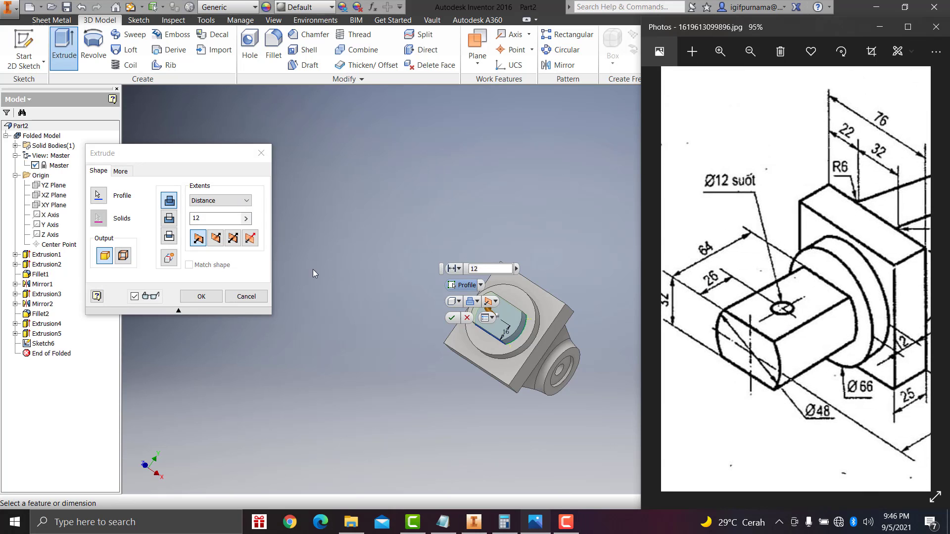
{"action": "left_click", "coordinate": [208, 219]}
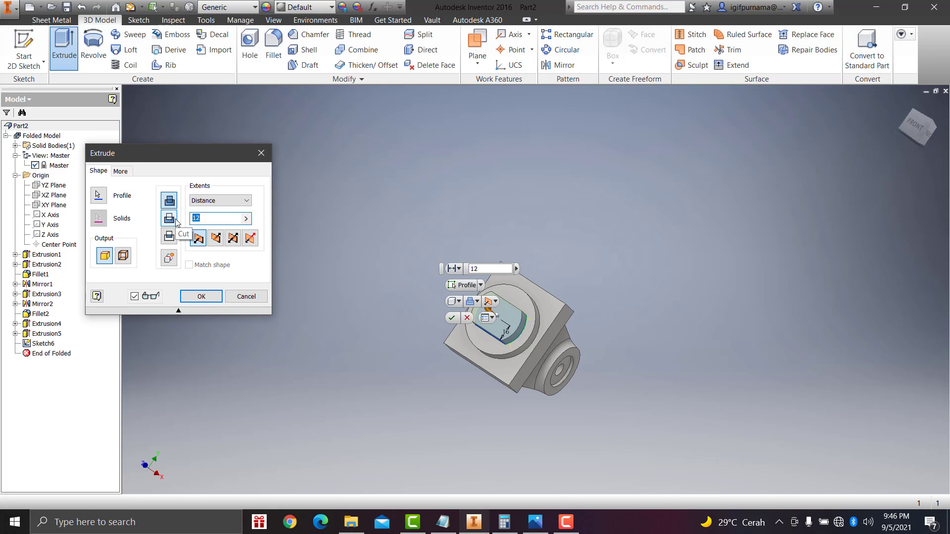
{"action": "type", "text": "64"}
{"action": "left_click", "coordinate": [202, 296]}
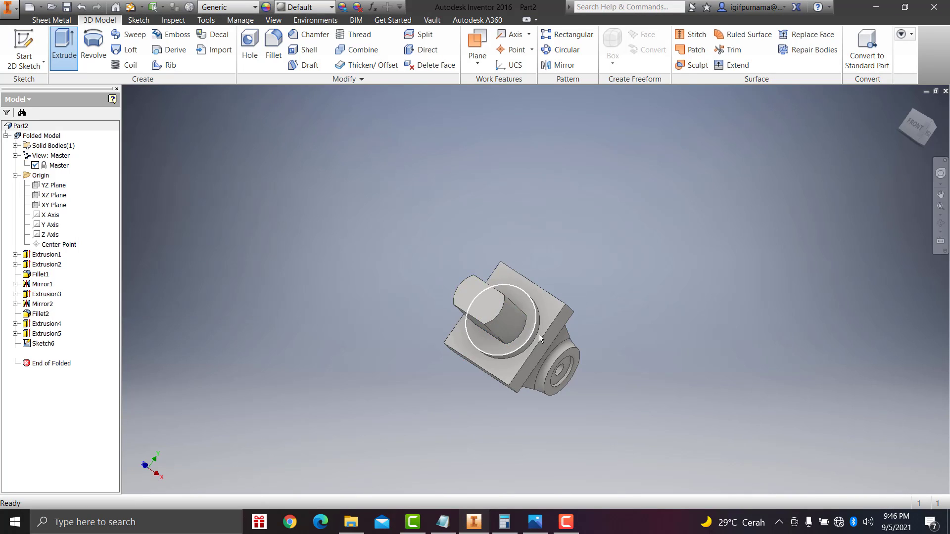
{"action": "scroll", "coordinate": [539, 334], "scroll_direction": "down", "scroll_amount": 3}
- Orbit the model to inspect the new shaft, flange and arm
{"action": "left_click", "coordinate": [942, 227]}
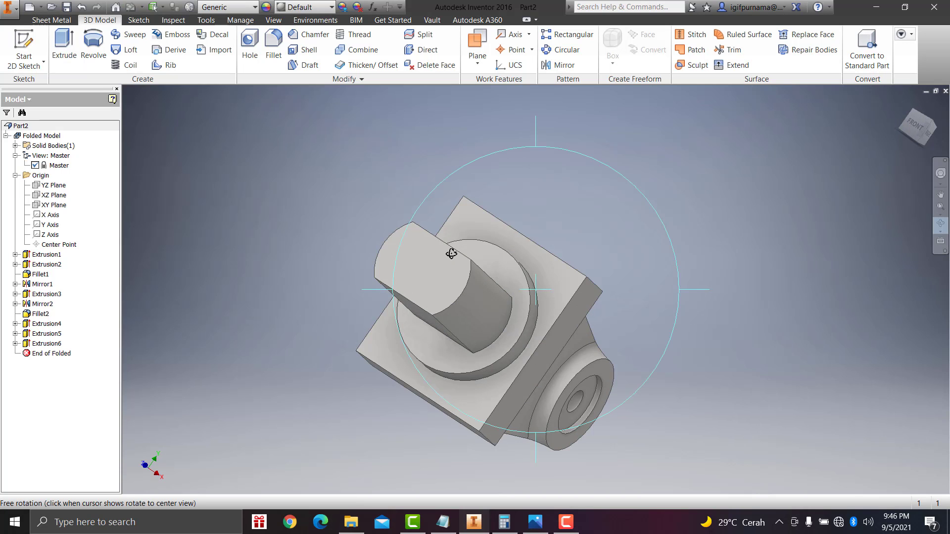
{"action": "mouse_move", "coordinate": [451, 251]}
{"action": "left_mouse_down"}
{"action": "mouse_move", "coordinate": [393, 257]}
{"action": "mouse_move", "coordinate": [426, 191]}
{"action": "mouse_move", "coordinate": [461, 215]}
{"action": "mouse_move", "coordinate": [424, 233]}
{"action": "mouse_move", "coordinate": [430, 309]}
{"action": "mouse_move", "coordinate": [454, 352]}
{"action": "mouse_move", "coordinate": [472, 336]}
{"action": "left_mouse_up"}
{"action": "left_click_drag", "start_coordinate": [585, 196], "coordinate": [519, 253]}
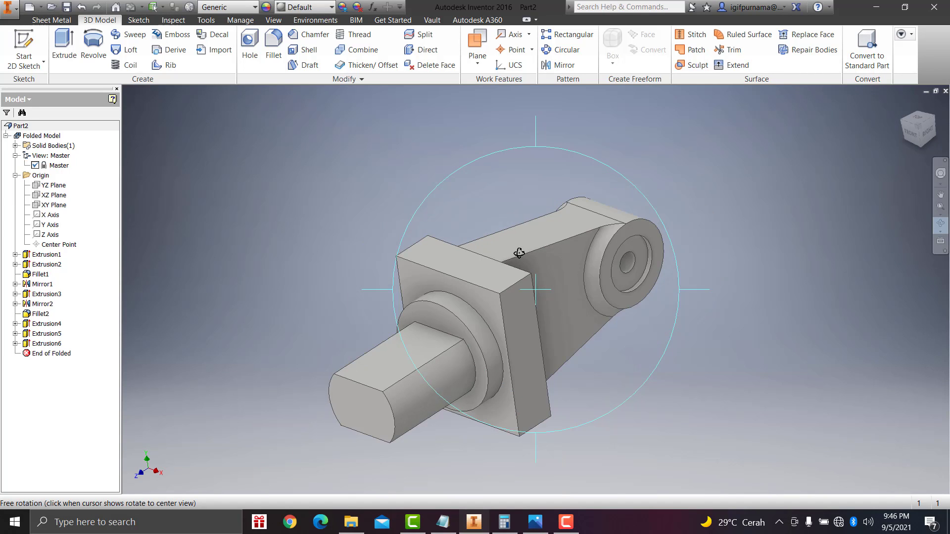
{"action": "scroll", "coordinate": [459, 355], "scroll_direction": "up", "scroll_amount": 2}
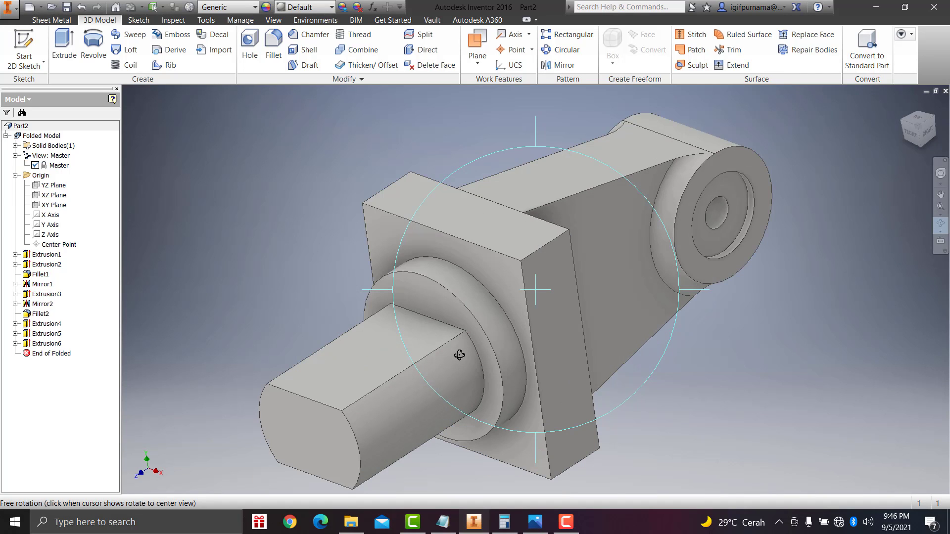
{"action": "scroll", "coordinate": [460, 355], "scroll_direction": "down", "scroll_amount": 2}
{"action": "right_click", "coordinate": [466, 307]}
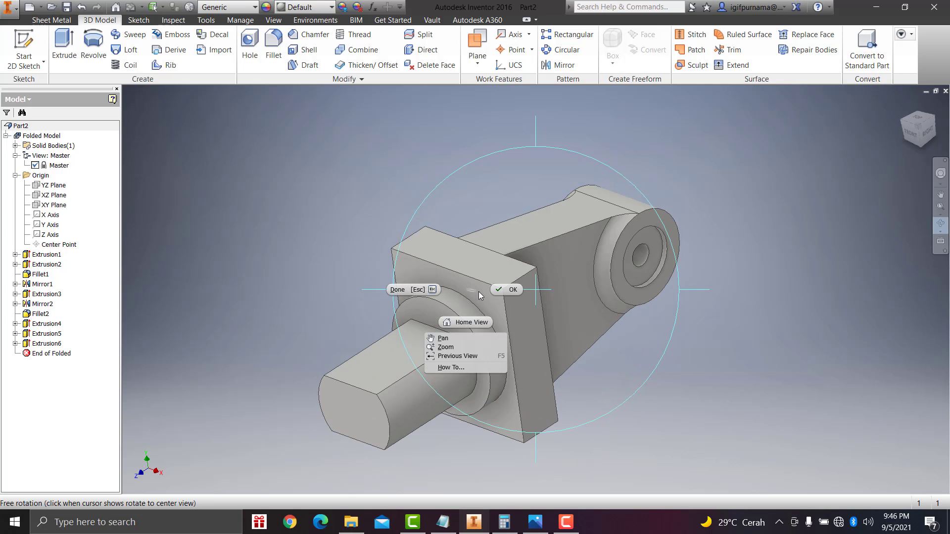
{"action": "left_click", "coordinate": [498, 289]}
- Check the reference drawing's cross-hole dimensions and select the shaft's flat top face
{"action": "left_click", "coordinate": [536, 522]}
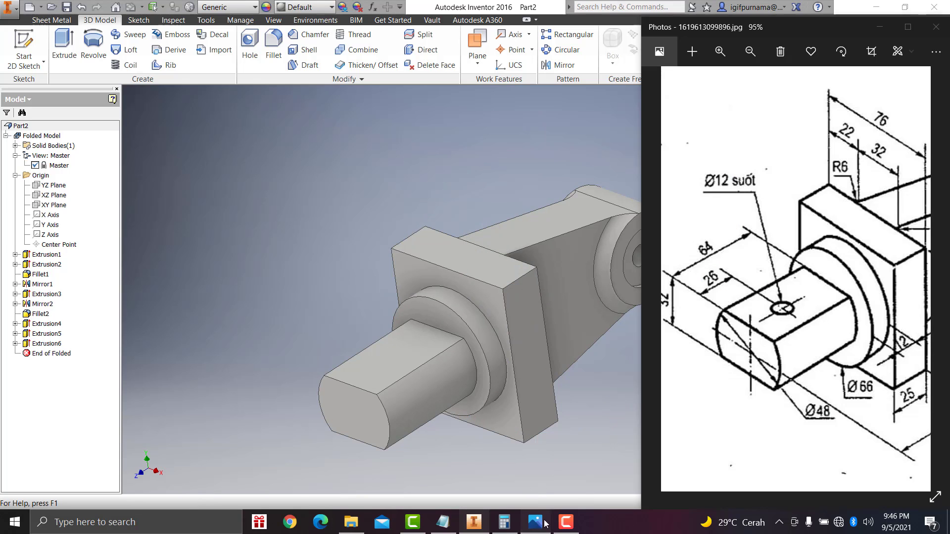
{"action": "scroll", "coordinate": [792, 319], "scroll_direction": "up", "scroll_amount": 2}
{"action": "left_click", "coordinate": [440, 353]}
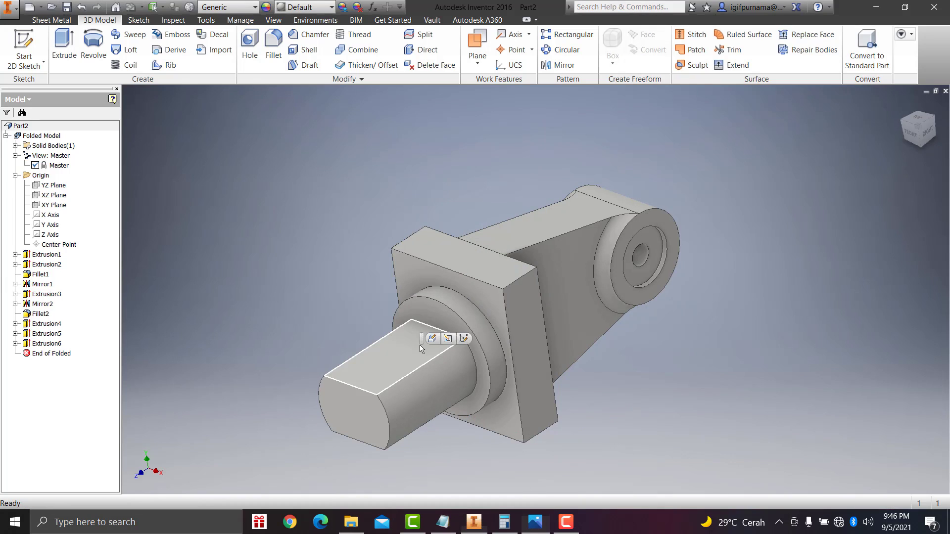
- Start a sketch on the shaft's flat top face and draw a circle on it
{"action": "left_click", "coordinate": [460, 339]}
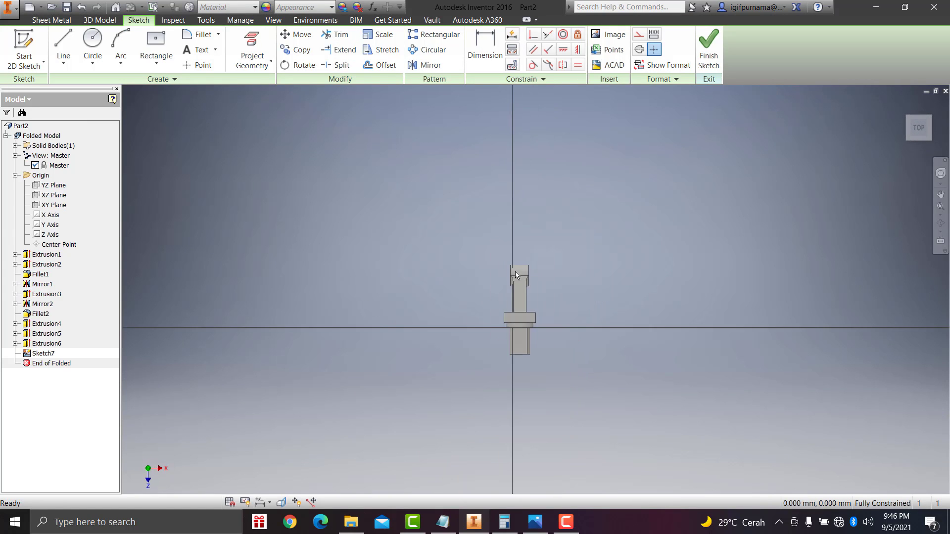
{"action": "scroll", "coordinate": [516, 272], "scroll_direction": "down", "scroll_amount": 2}
{"action": "scroll", "coordinate": [521, 336], "scroll_direction": "down", "scroll_amount": 2}
{"action": "scroll", "coordinate": [513, 211], "scroll_direction": "down", "scroll_amount": 2}
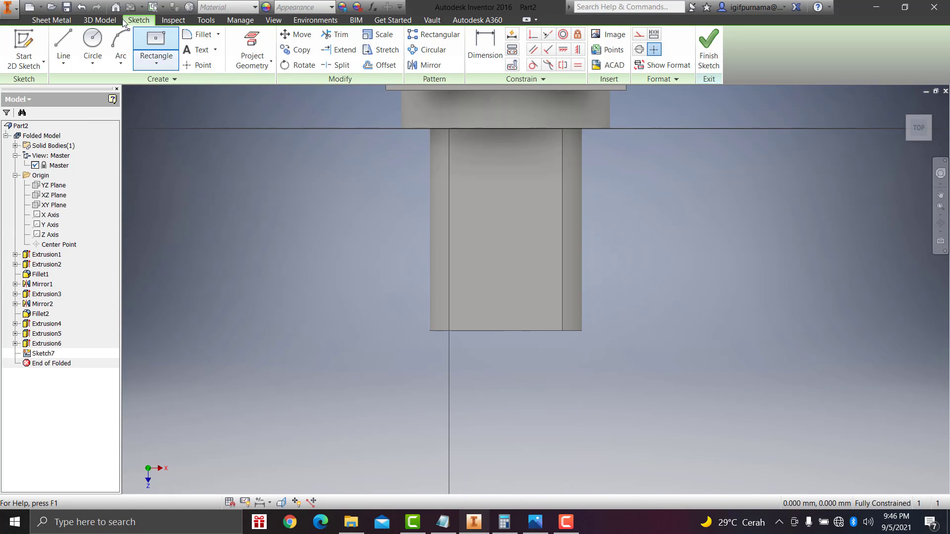
{"action": "left_click", "coordinate": [92, 39]}
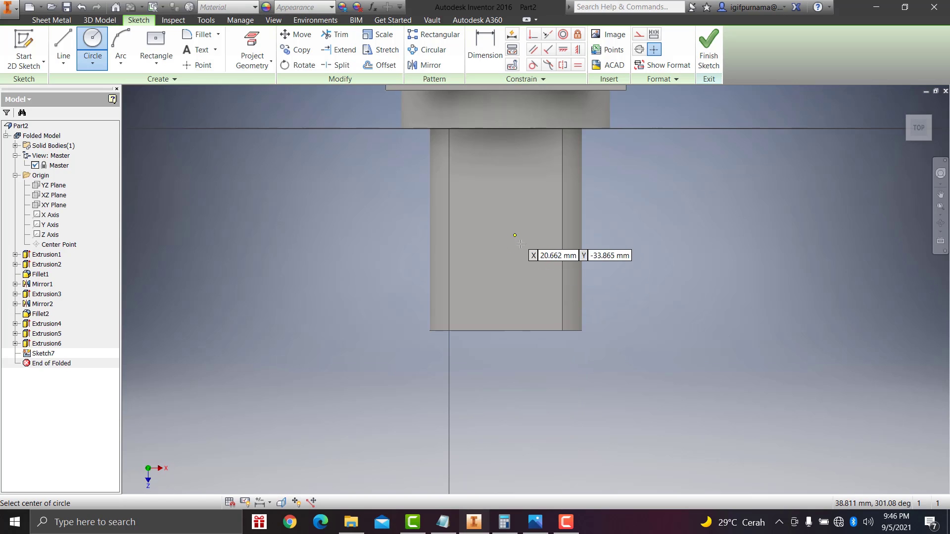
{"action": "scroll", "coordinate": [517, 257], "scroll_direction": "down", "scroll_amount": 2}
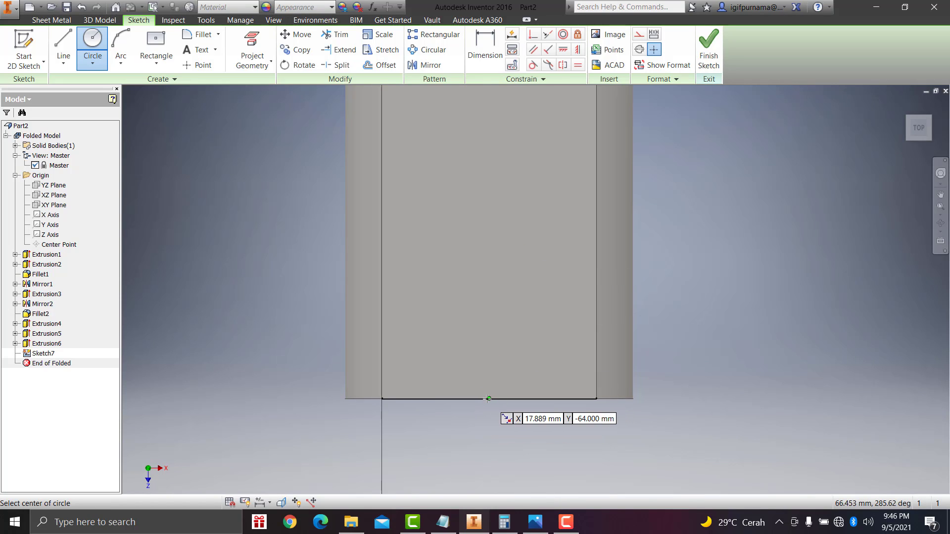
{"action": "left_click", "coordinate": [489, 369]}
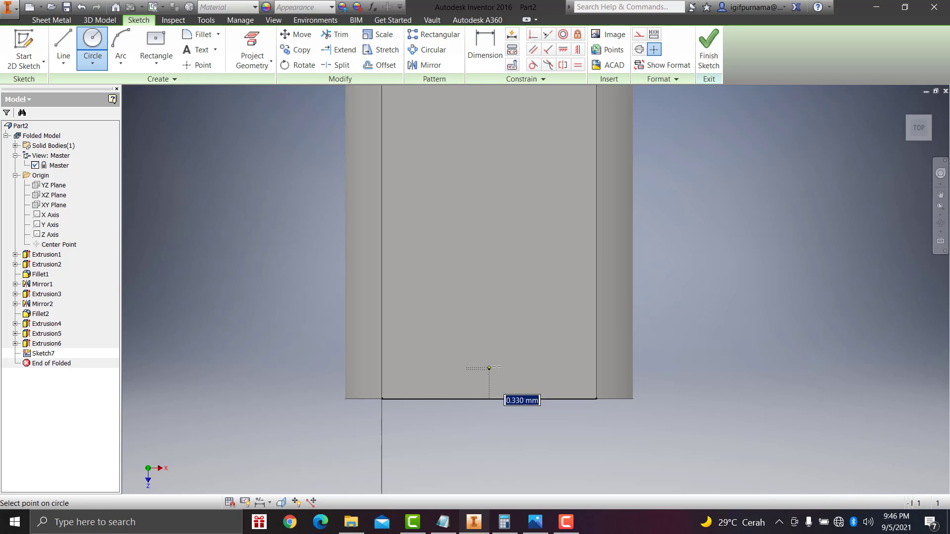
{"action": "left_click", "coordinate": [500, 369]}
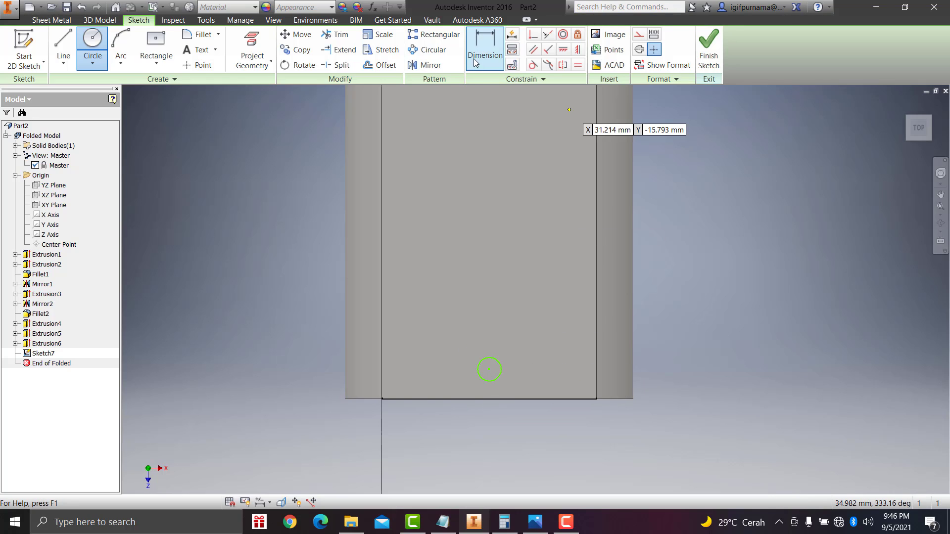
- Dimension the circle centre 26 mm from the shaft's end edge
{"action": "left_click", "coordinate": [488, 44]}
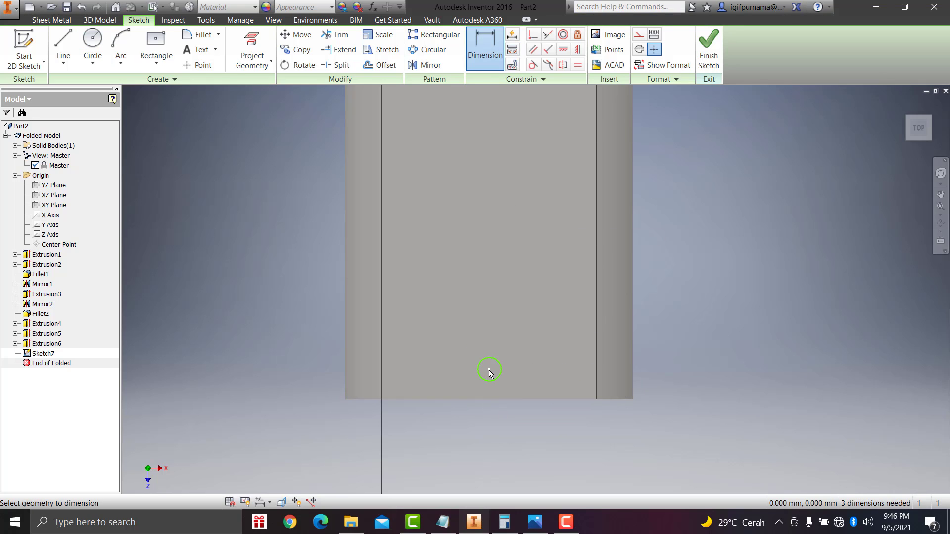
{"action": "left_click", "coordinate": [447, 399]}
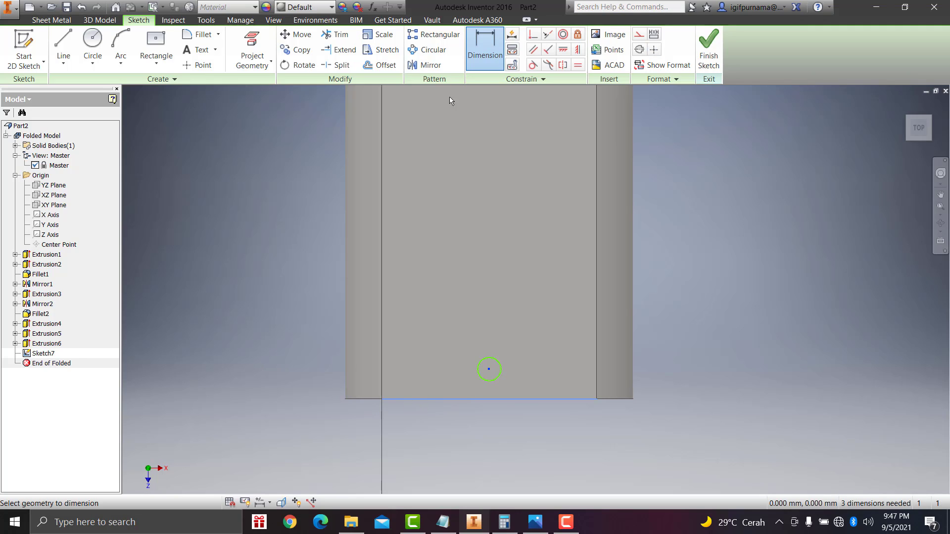
{"action": "left_click", "coordinate": [467, 400]}
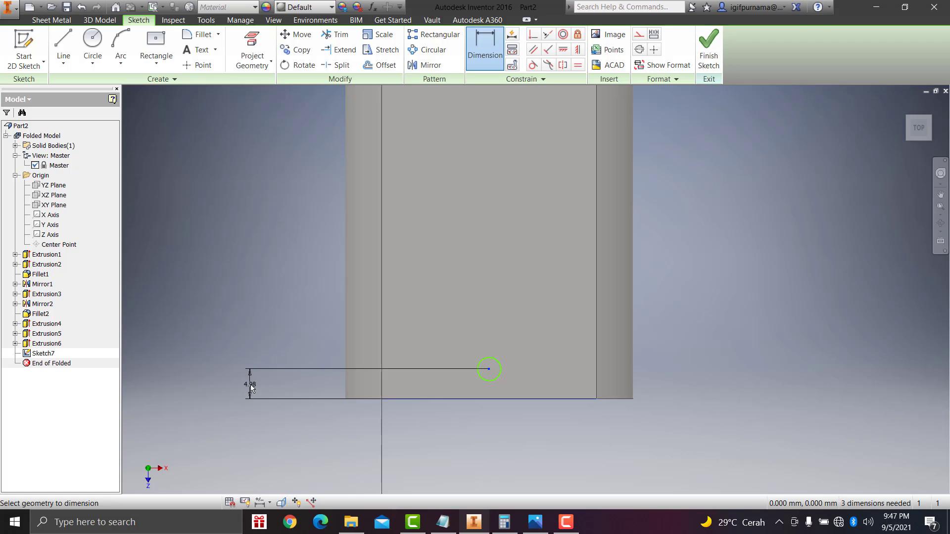
{"action": "left_click", "coordinate": [250, 385]}
{"action": "left_click", "coordinate": [537, 526]}
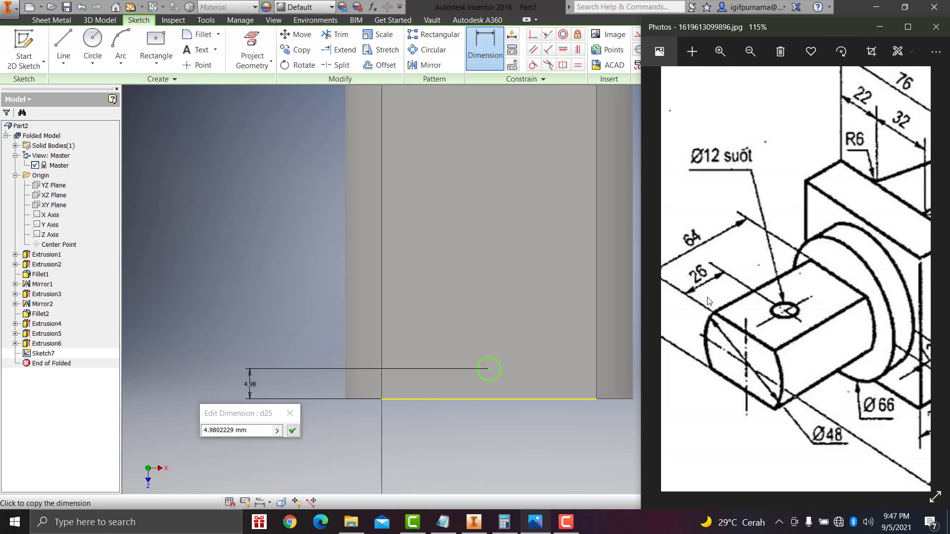
{"action": "left_click", "coordinate": [562, 357]}
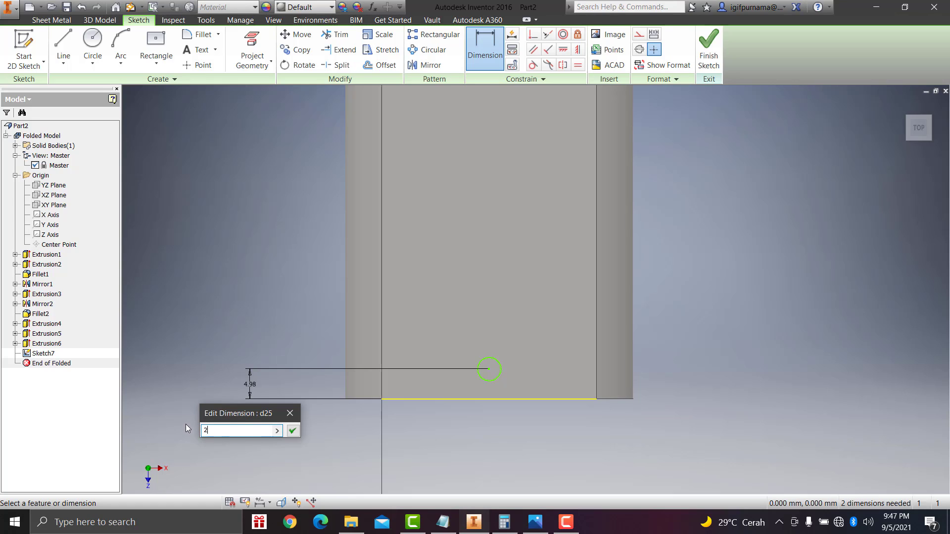
{"action": "left_click", "coordinate": [241, 430]}
{"action": "type", "text": "6"}
{"action": "left_click", "coordinate": [293, 431]}
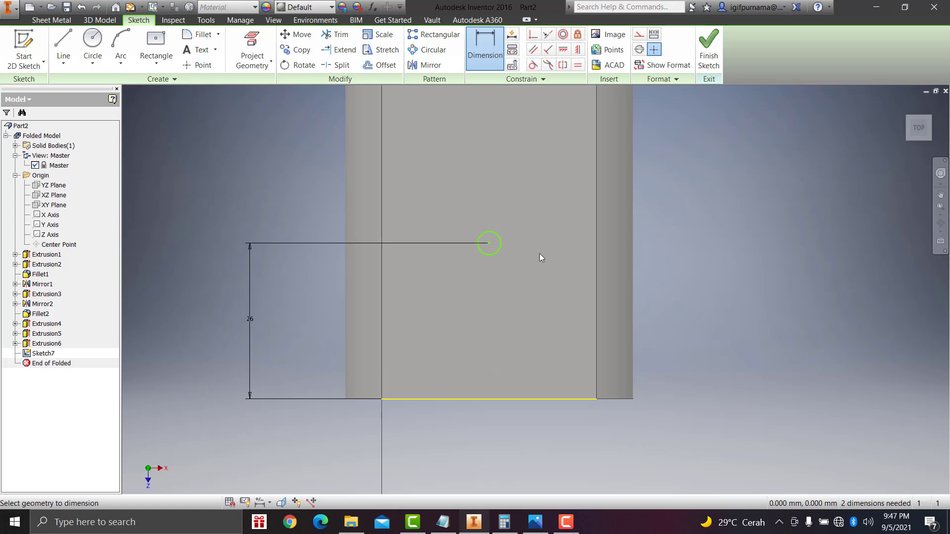
- Set the circle diameter to 12 mm, compare with the reference, and finish the sketch
{"action": "left_click", "coordinate": [501, 249]}
{"action": "left_click", "coordinate": [534, 269]}
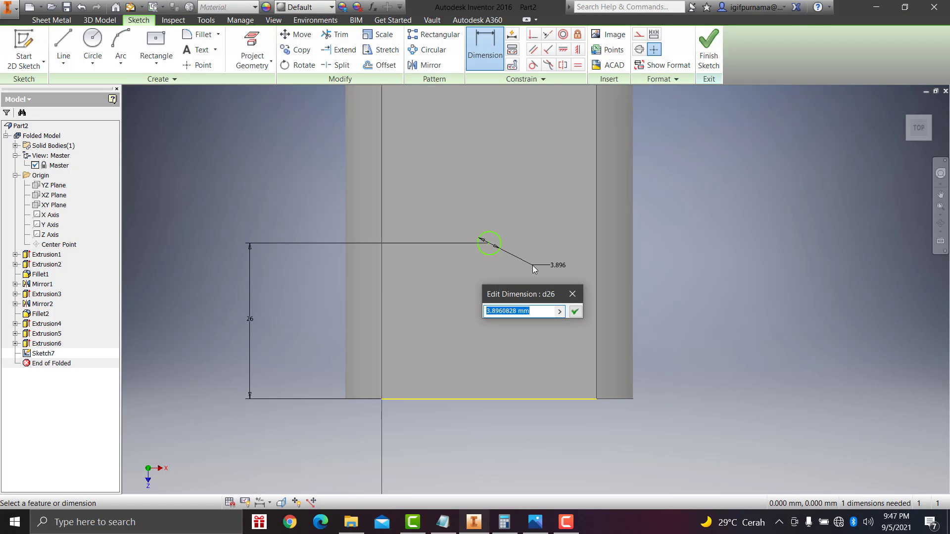
{"action": "type", "text": "2"}
{"action": "left_click", "coordinate": [575, 312]}
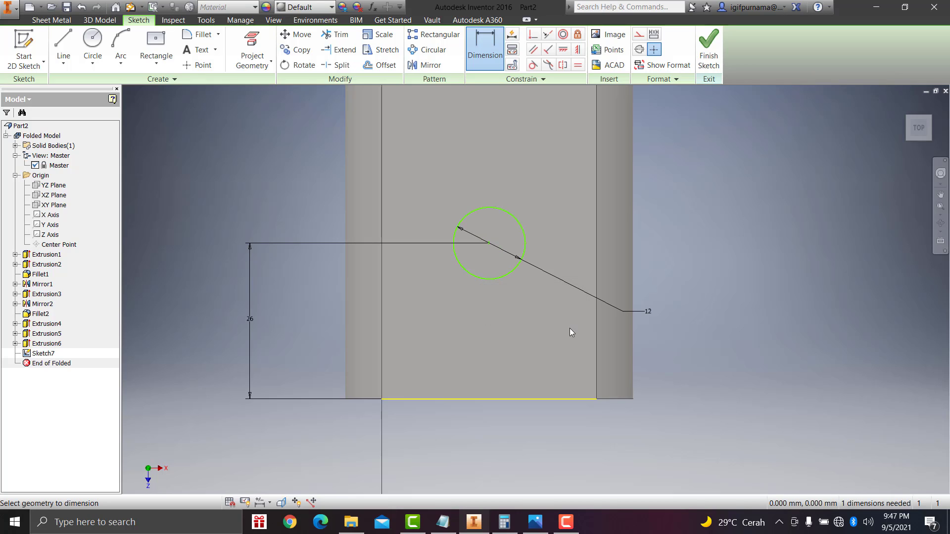
{"action": "left_click", "coordinate": [536, 523]}
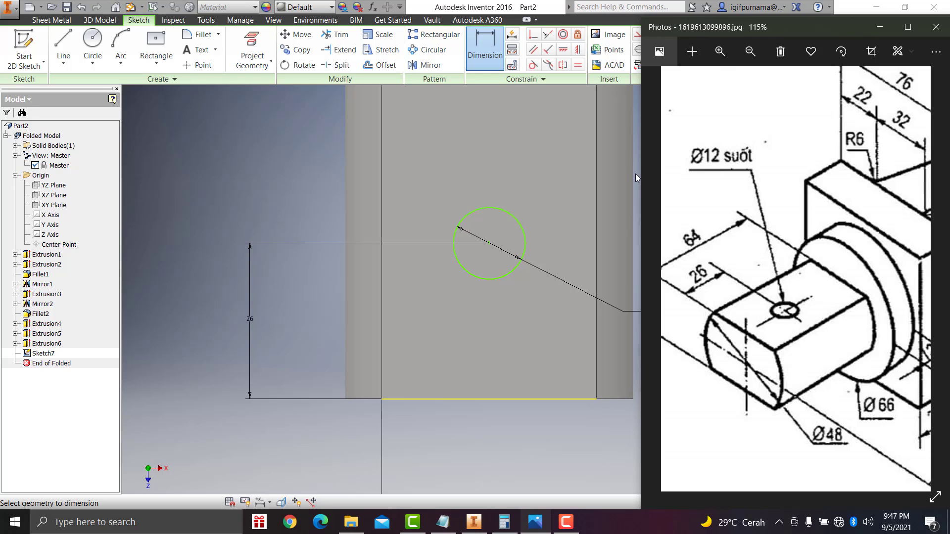
{"action": "left_click", "coordinate": [240, 186]}
{"action": "left_click", "coordinate": [709, 49]}
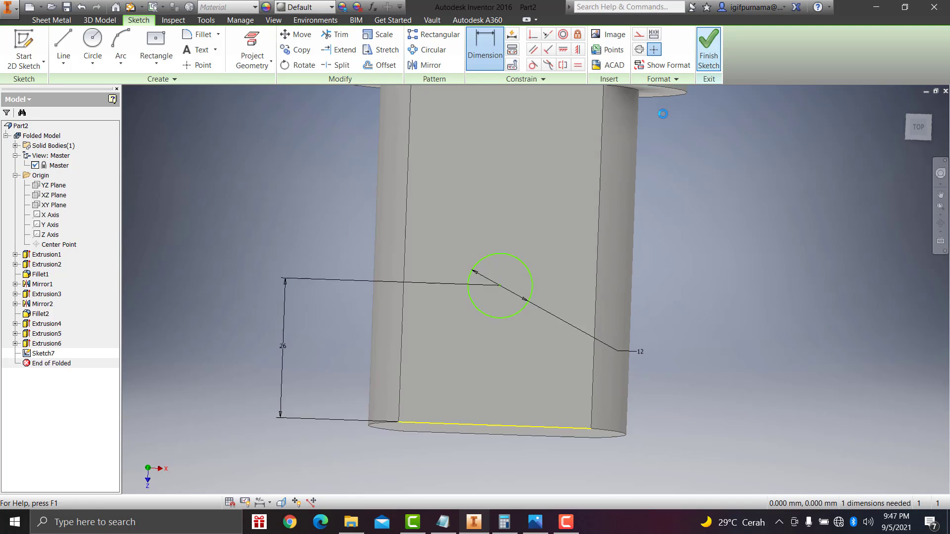
- Extrude the 12 mm circle as a cut through the shaft to form the cross-hole
{"action": "left_click", "coordinate": [70, 43]}
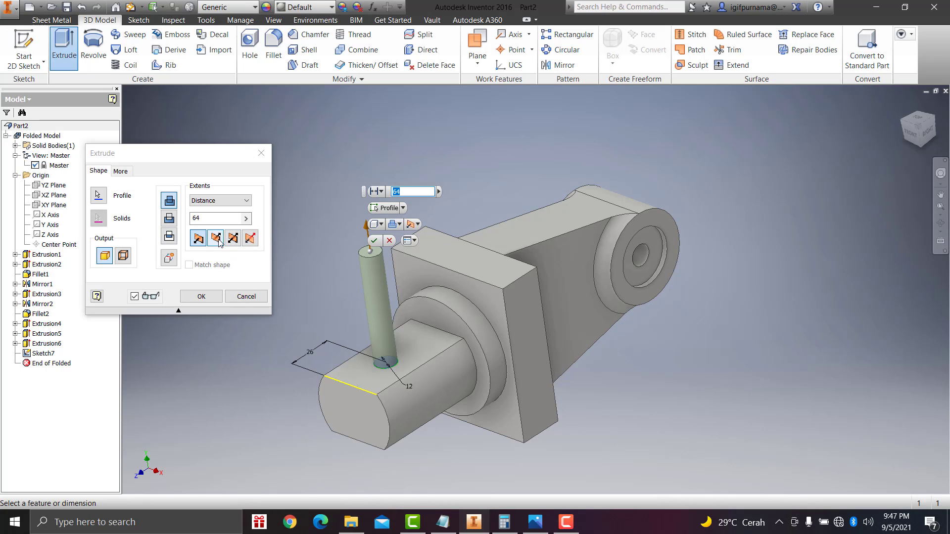
{"action": "left_click", "coordinate": [220, 242]}
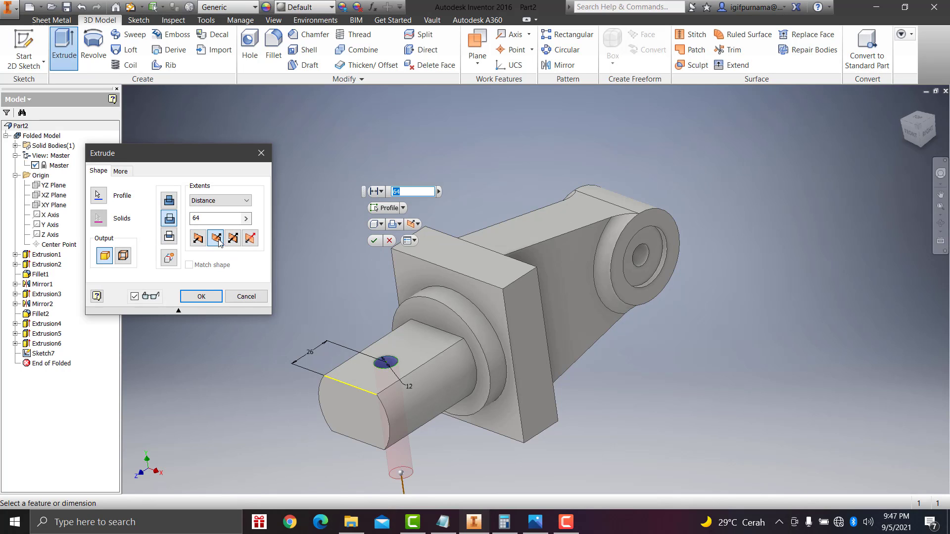
{"action": "left_click", "coordinate": [202, 296]}
{"action": "scroll", "coordinate": [349, 318], "scroll_direction": "down", "scroll_amount": 3}
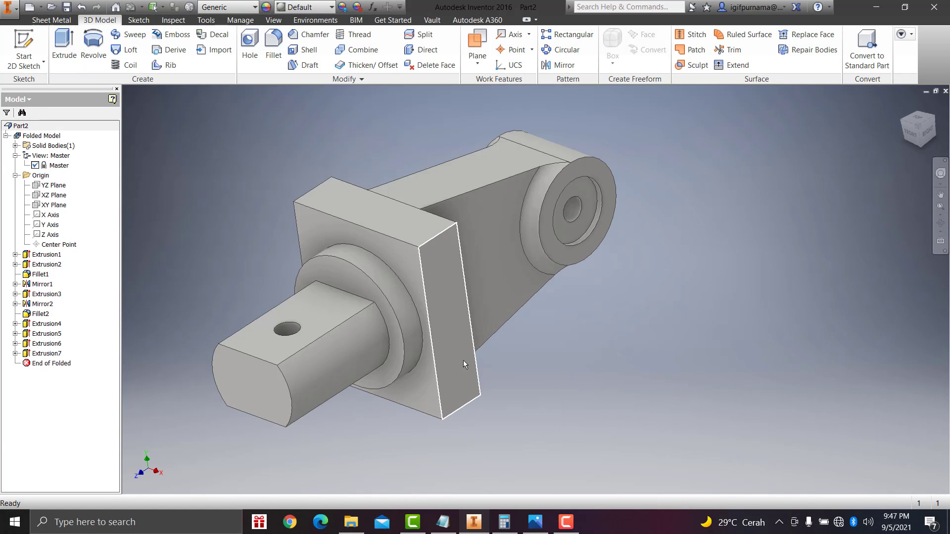
- Orbit the part end-on and upright to inspect the new cross-hole
{"action": "left_click", "coordinate": [941, 224]}
{"action": "mouse_move", "coordinate": [416, 249]}
{"action": "left_mouse_down"}
{"action": "mouse_move", "coordinate": [413, 258]}
{"action": "mouse_move", "coordinate": [403, 234]}
{"action": "mouse_move", "coordinate": [378, 257]}
{"action": "mouse_move", "coordinate": [440, 248]}
{"action": "mouse_move", "coordinate": [447, 195]}
{"action": "mouse_move", "coordinate": [394, 240]}
{"action": "mouse_move", "coordinate": [425, 224]}
{"action": "mouse_move", "coordinate": [490, 243]}
{"action": "mouse_move", "coordinate": [475, 247]}
{"action": "left_mouse_up"}
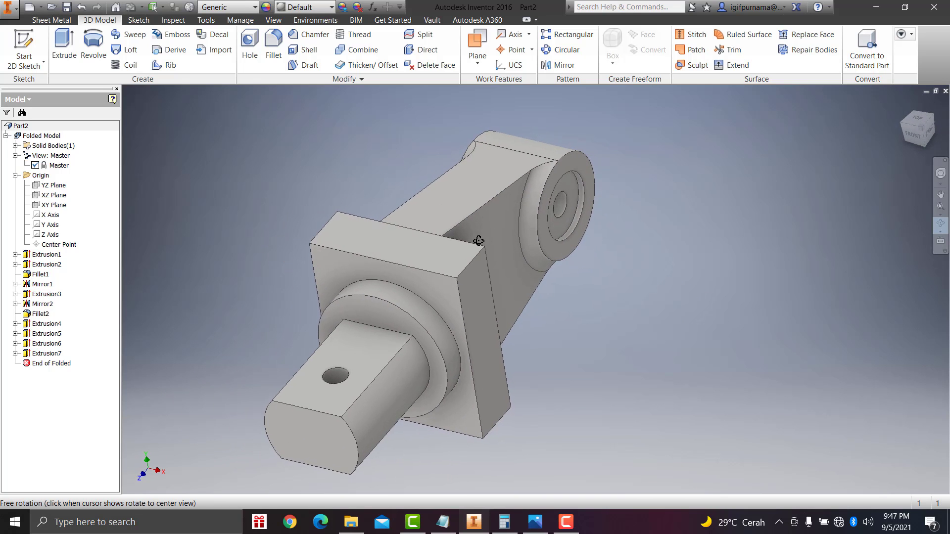
{"action": "scroll", "coordinate": [423, 333], "scroll_direction": "down", "scroll_amount": 3}
{"action": "mouse_move", "coordinate": [424, 333]}
{"action": "left_mouse_down"}
{"action": "mouse_move", "coordinate": [322, 320]}
{"action": "mouse_move", "coordinate": [414, 318]}
{"action": "mouse_move", "coordinate": [465, 274]}
{"action": "left_mouse_up"}
{"action": "mouse_move", "coordinate": [434, 273]}
{"action": "left_mouse_down"}
{"action": "mouse_move", "coordinate": [418, 282]}
{"action": "mouse_move", "coordinate": [384, 234]}
{"action": "mouse_move", "coordinate": [354, 250]}
{"action": "mouse_move", "coordinate": [334, 240]}
{"action": "mouse_move", "coordinate": [328, 258]}
{"action": "mouse_move", "coordinate": [443, 263]}
{"action": "mouse_move", "coordinate": [484, 279]}
{"action": "mouse_move", "coordinate": [418, 256]}
{"action": "mouse_move", "coordinate": [500, 271]}
{"action": "mouse_move", "coordinate": [551, 333]}
{"action": "left_mouse_up"}
- Zoom the Photos reference drawing to about 95% to read its dimensions
{"action": "left_click", "coordinate": [536, 522]}
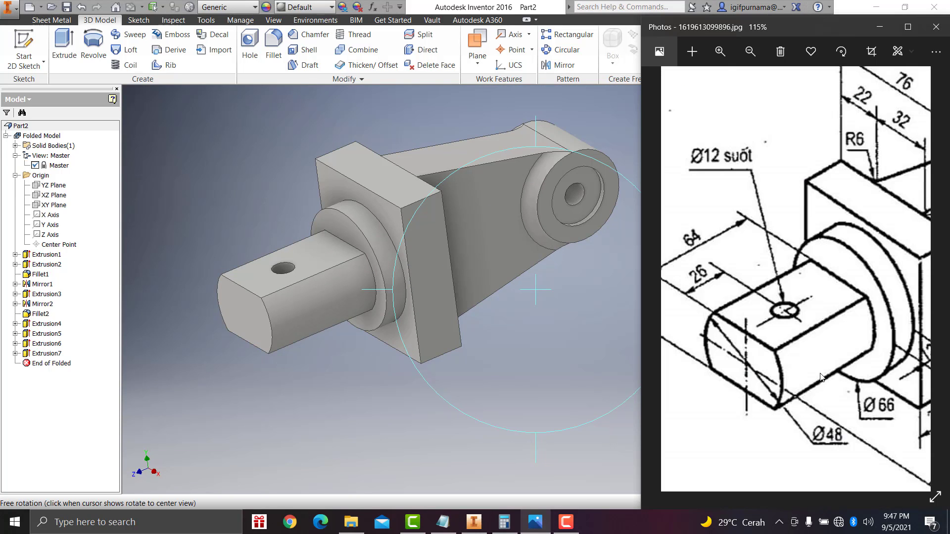
{"action": "scroll", "coordinate": [785, 300], "scroll_direction": "down", "scroll_amount": 3}
{"action": "scroll", "coordinate": [785, 300], "scroll_direction": "up", "scroll_amount": 3}
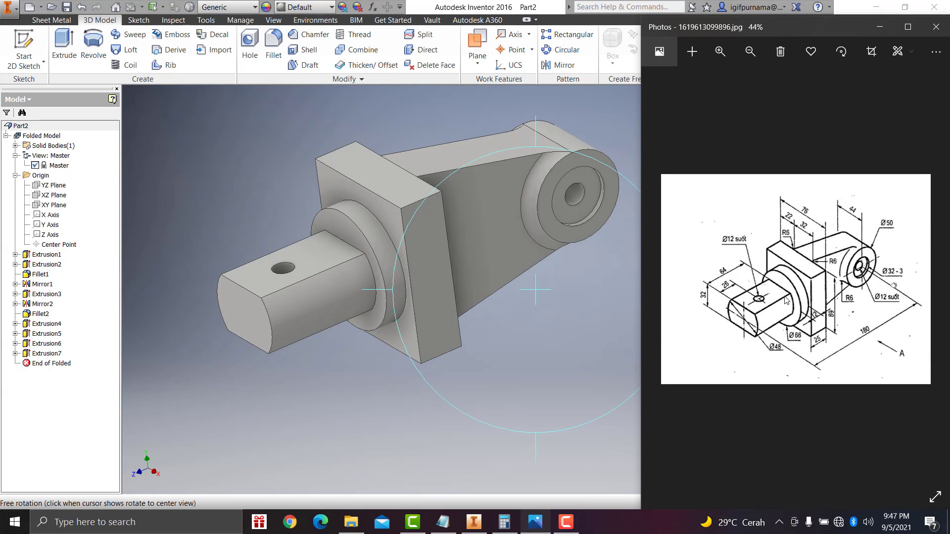
{"action": "scroll", "coordinate": [792, 277], "scroll_direction": "up", "scroll_amount": 2}
{"action": "scroll", "coordinate": [810, 220], "scroll_direction": "up", "scroll_amount": 2}
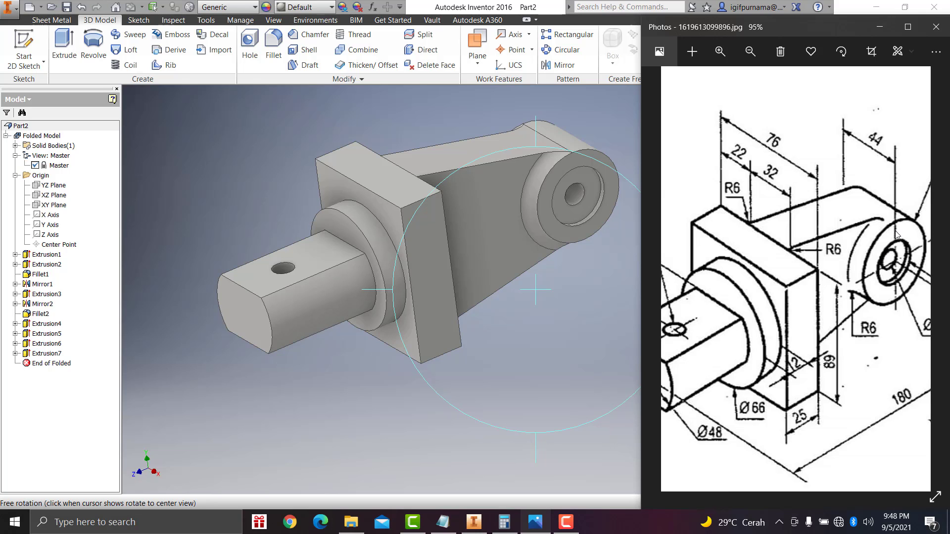
{"action": "scroll", "coordinate": [897, 234], "scroll_direction": "down", "scroll_amount": 1}
{"action": "scroll", "coordinate": [871, 208], "scroll_direction": "up", "scroll_amount": 2}
{"action": "scroll", "coordinate": [846, 183], "scroll_direction": "down", "scroll_amount": 3}
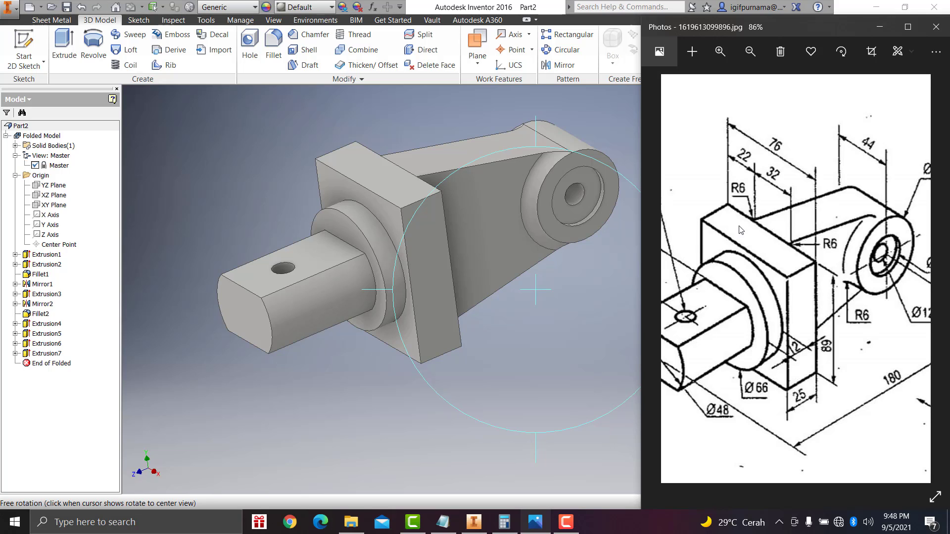
{"action": "scroll", "coordinate": [838, 199], "scroll_direction": "up", "scroll_amount": 1}
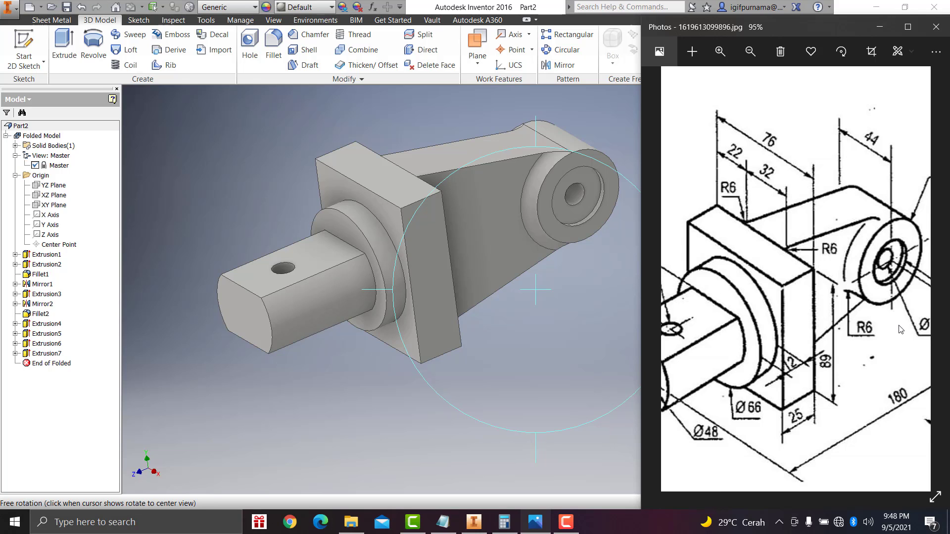
{"action": "scroll", "coordinate": [848, 337], "scroll_direction": "up", "scroll_amount": 3}
- Return to Inventor, end orbiting, and try an aluminium appearance on the part
{"action": "left_click", "coordinate": [519, 351]}
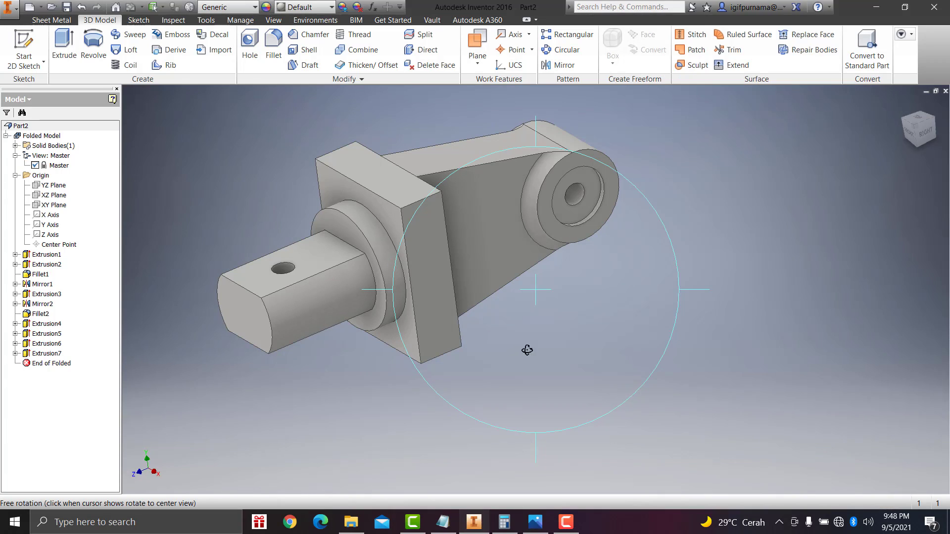
{"action": "right_click", "coordinate": [645, 296]}
{"action": "left_click", "coordinate": [589, 296]}
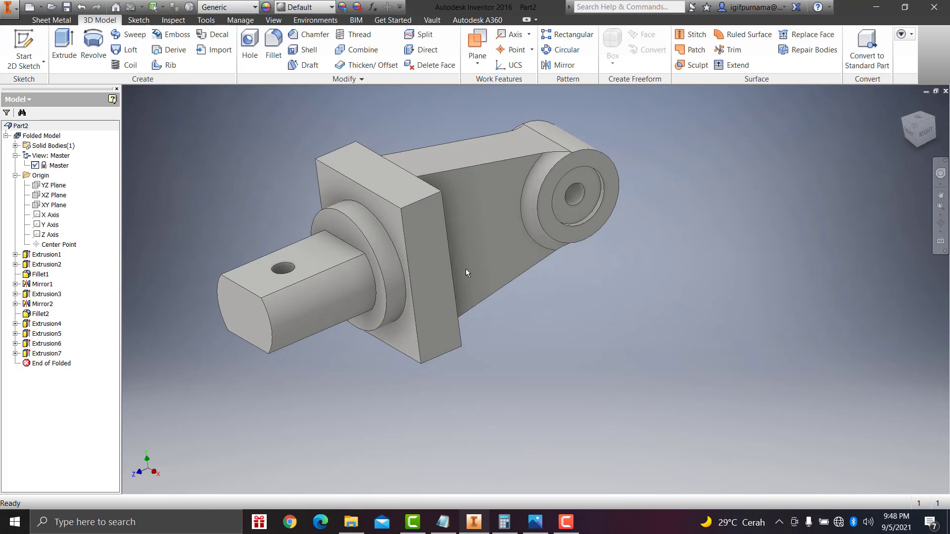
{"action": "left_click", "coordinate": [305, 10]}
{"action": "scroll", "coordinate": [307, 127], "scroll_direction": "up", "scroll_amount": 6}
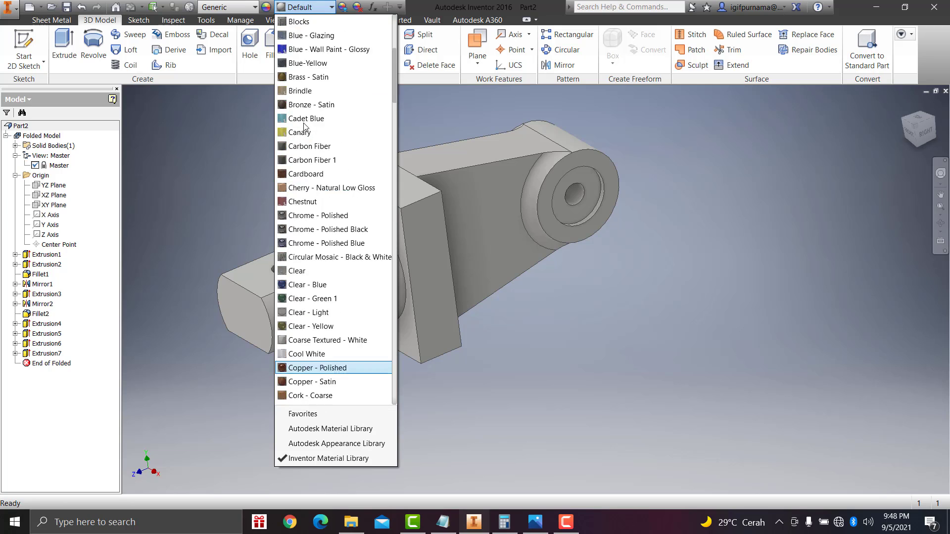
{"action": "scroll", "coordinate": [307, 138], "scroll_direction": "up", "scroll_amount": 6}
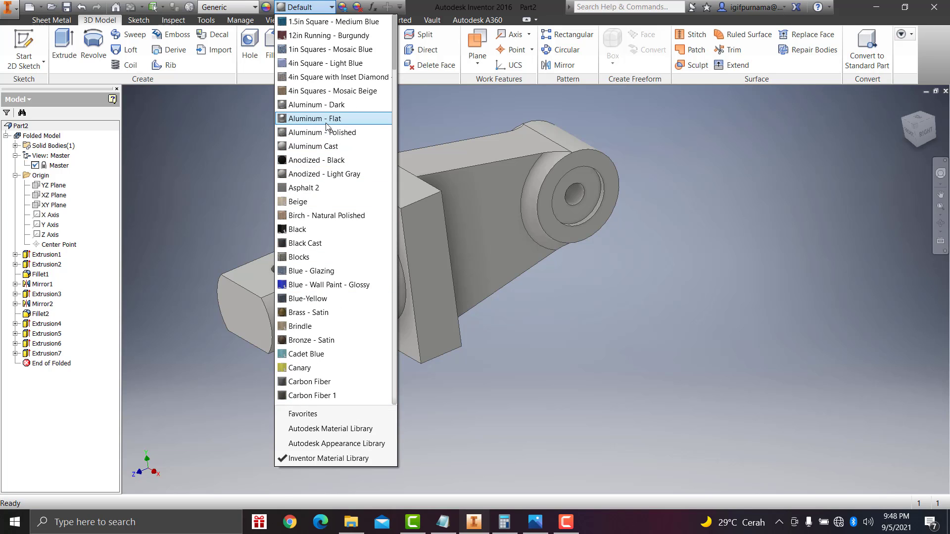
{"action": "left_click", "coordinate": [322, 106]}
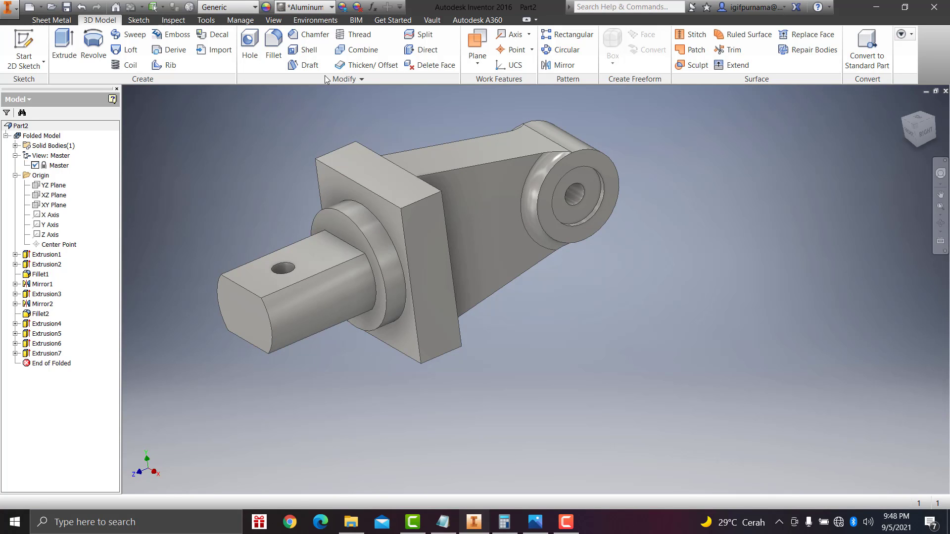
- Switch the part appearance to Chrome - Polished and orbit to view the bracket
{"action": "left_click", "coordinate": [319, 8]}
{"action": "scroll", "coordinate": [330, 258], "scroll_direction": "down", "scroll_amount": 2}
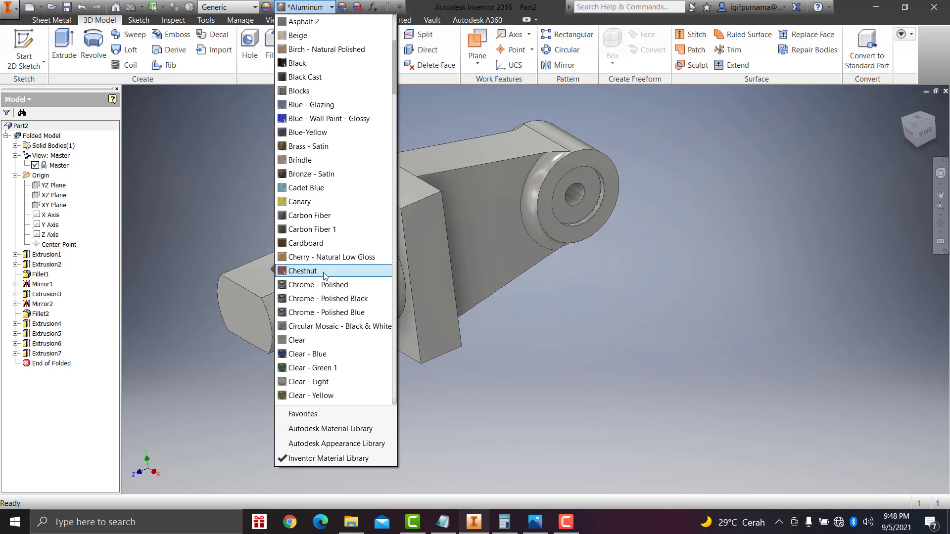
{"action": "left_click", "coordinate": [332, 285]}
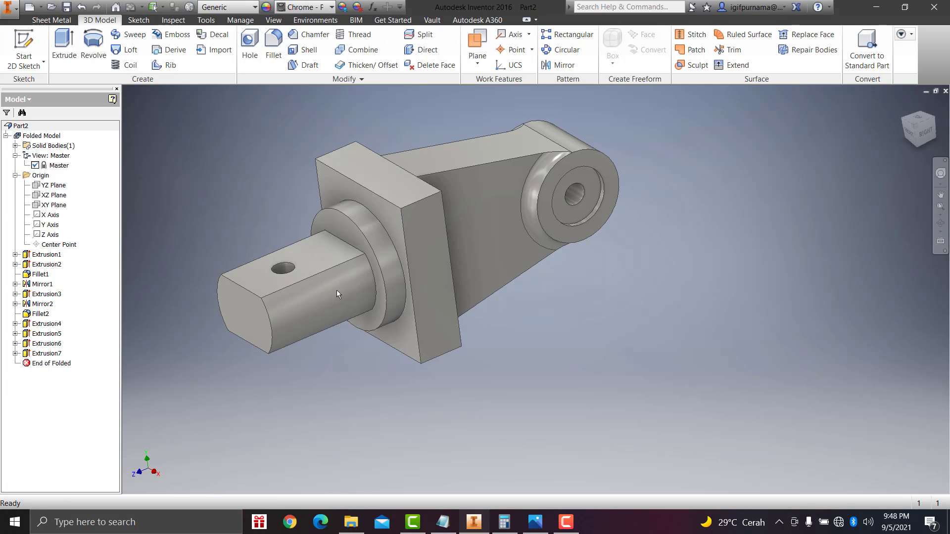
{"action": "left_click", "coordinate": [940, 223]}
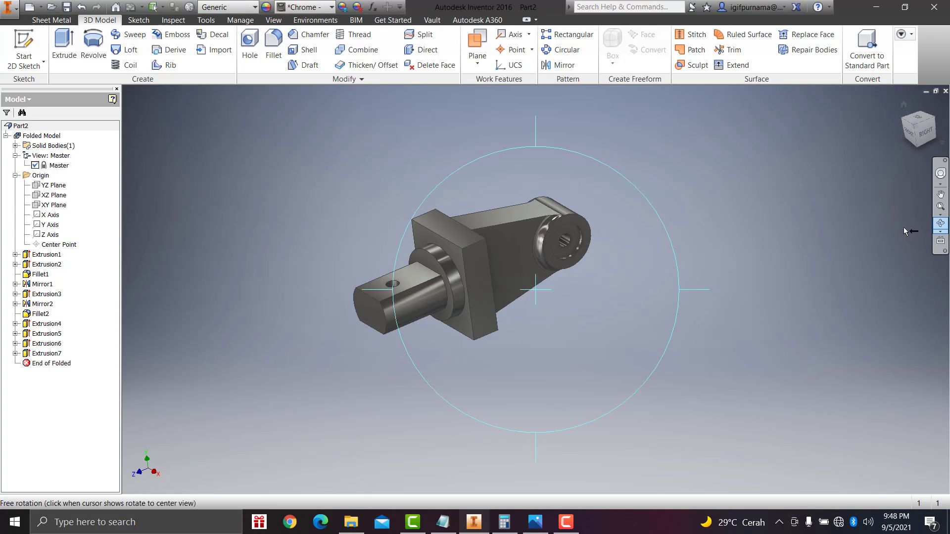
{"action": "mouse_move", "coordinate": [567, 245]}
{"action": "left_mouse_down"}
{"action": "mouse_move", "coordinate": [544, 247]}
{"action": "mouse_move", "coordinate": [585, 269]}
{"action": "mouse_move", "coordinate": [566, 267]}
{"action": "left_mouse_up"}
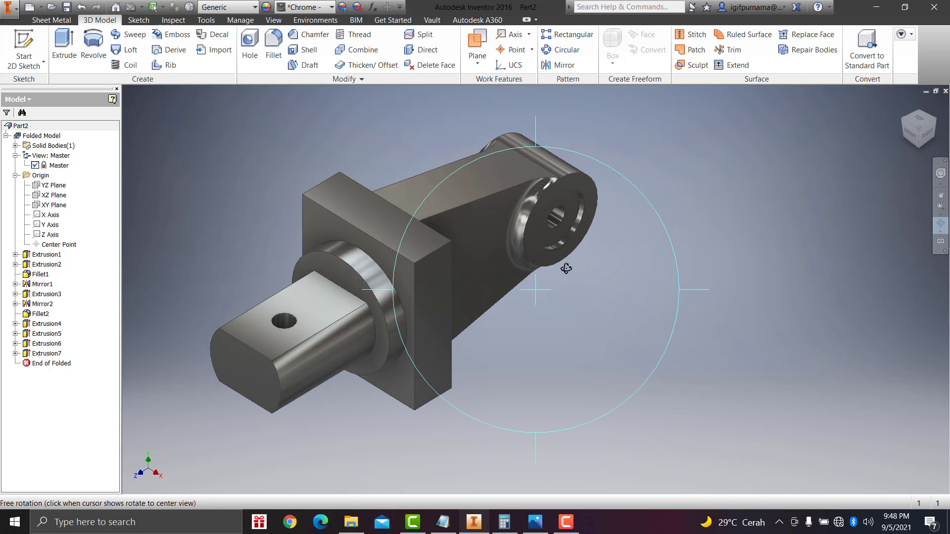
{"action": "left_click_drag", "start_coordinate": [503, 260], "coordinate": [466, 183]}
{"action": "right_click", "coordinate": [451, 178]}
- Fillet the arm-to-flange edge at radius 6 as Fillet3, orbiting to check the edge
{"action": "left_click", "coordinate": [492, 176]}
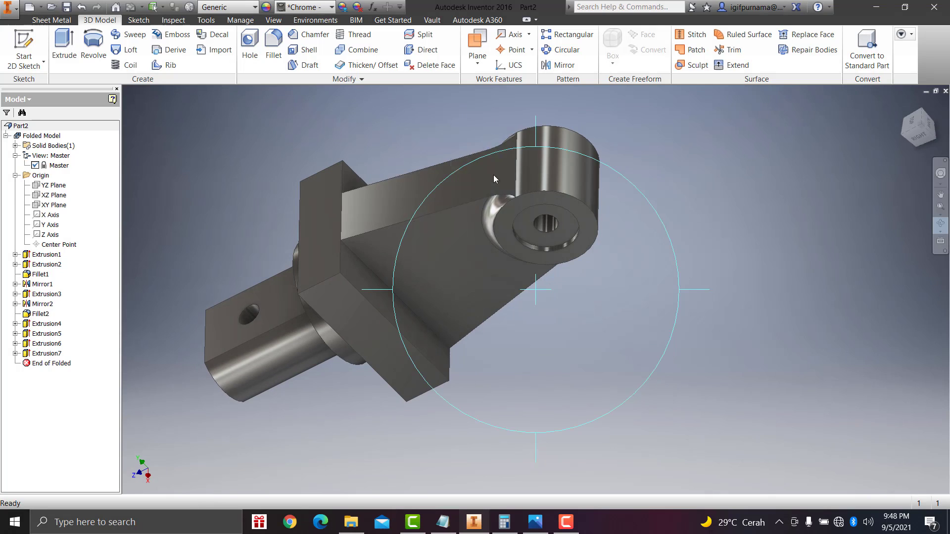
{"action": "left_click", "coordinate": [273, 50]}
{"action": "left_click", "coordinate": [371, 272]}
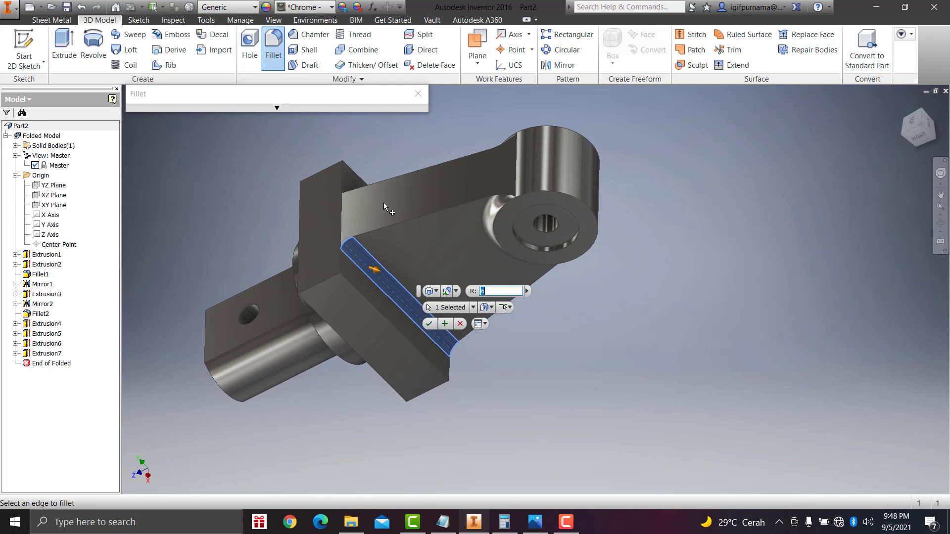
{"action": "left_click", "coordinate": [941, 224]}
{"action": "left_click_drag", "start_coordinate": [531, 274], "coordinate": [535, 327]}
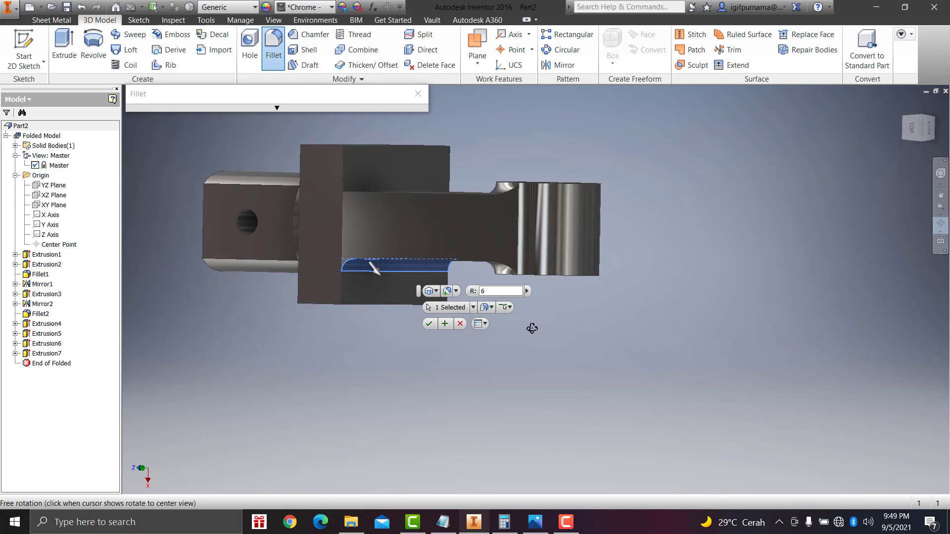
{"action": "right_click", "coordinate": [507, 181]}
{"action": "left_click", "coordinate": [522, 187]}
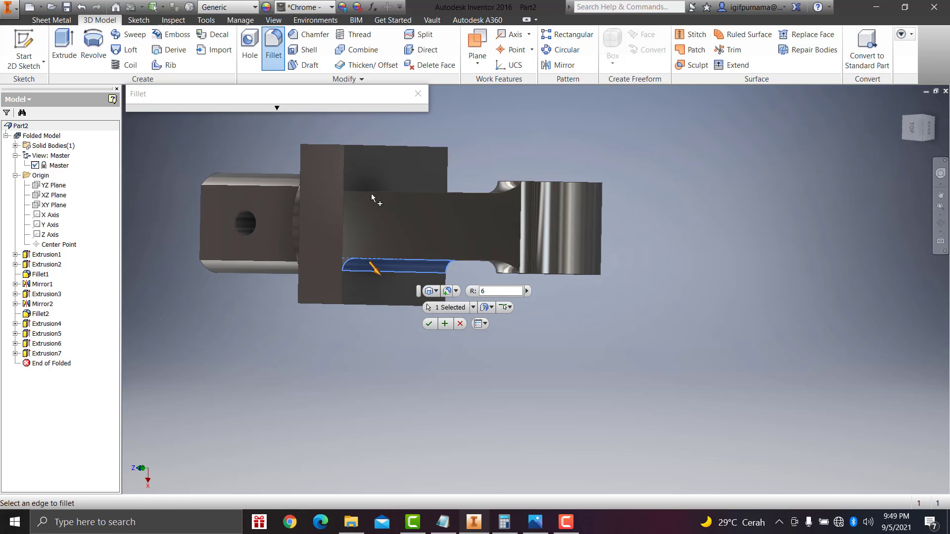
{"action": "left_click", "coordinate": [939, 226]}
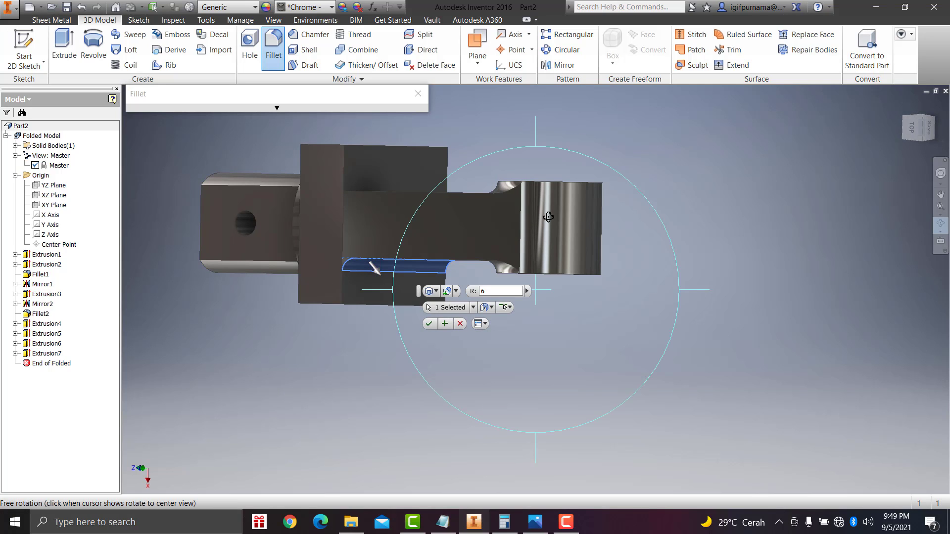
{"action": "left_click_drag", "start_coordinate": [495, 208], "coordinate": [556, 163]}
{"action": "right_click", "coordinate": [556, 166]}
{"action": "left_click", "coordinate": [550, 183]}
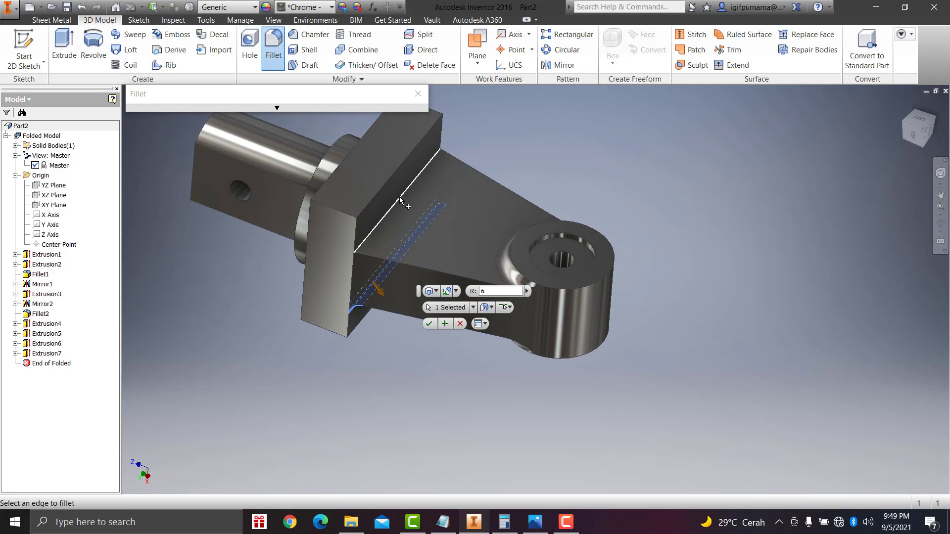
{"action": "left_click", "coordinate": [478, 208]}
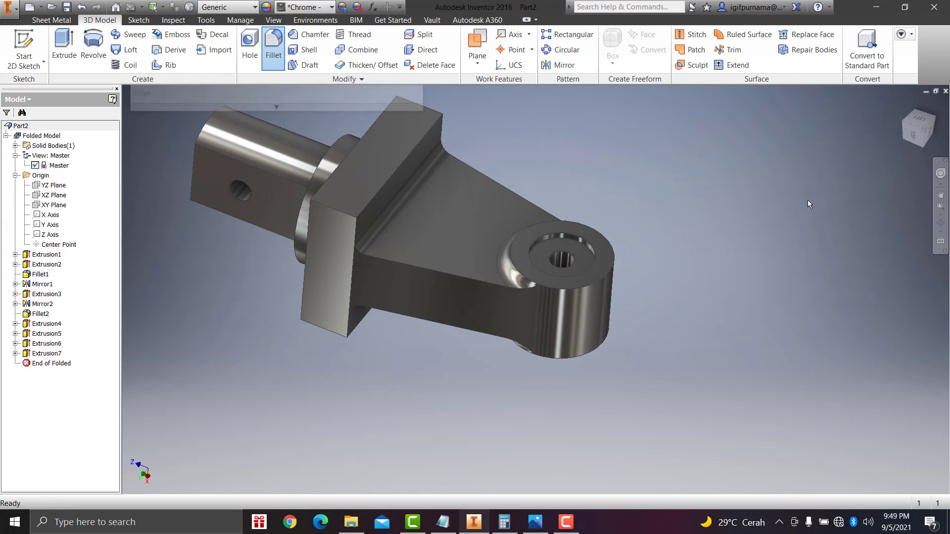
{"action": "left_click", "coordinate": [941, 223]}
- Orbit around the filleted chrome bracket, then show the reference drawing's R6 fillet callouts
{"action": "mouse_move", "coordinate": [462, 306]}
{"action": "left_mouse_down"}
{"action": "mouse_move", "coordinate": [491, 211]}
{"action": "mouse_move", "coordinate": [362, 188]}
{"action": "mouse_move", "coordinate": [462, 240]}
{"action": "mouse_move", "coordinate": [373, 186]}
{"action": "mouse_move", "coordinate": [353, 187]}
{"action": "mouse_move", "coordinate": [444, 185]}
{"action": "mouse_move", "coordinate": [390, 190]}
{"action": "mouse_move", "coordinate": [411, 290]}
{"action": "left_mouse_up"}
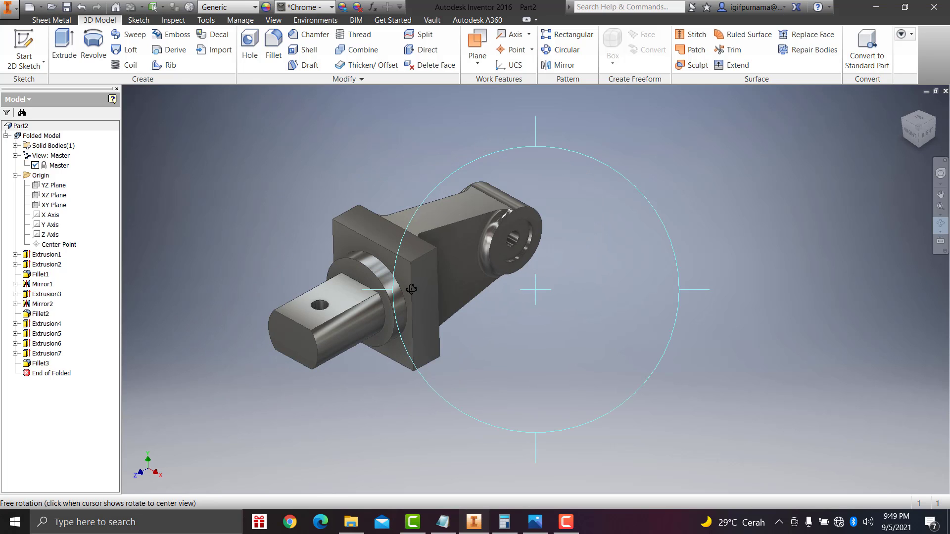
{"action": "right_click", "coordinate": [592, 267]}
{"action": "left_click", "coordinate": [647, 261]}
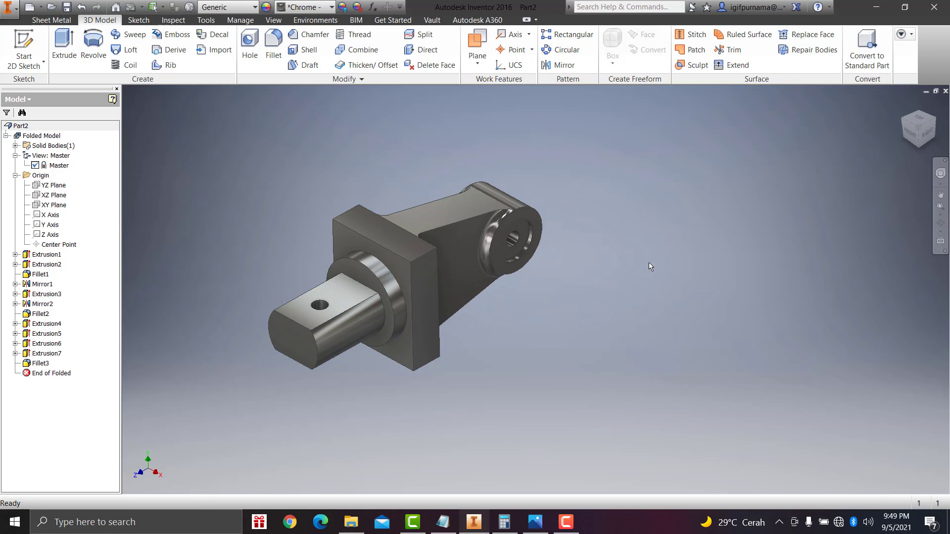
{"action": "left_click", "coordinate": [536, 522]}
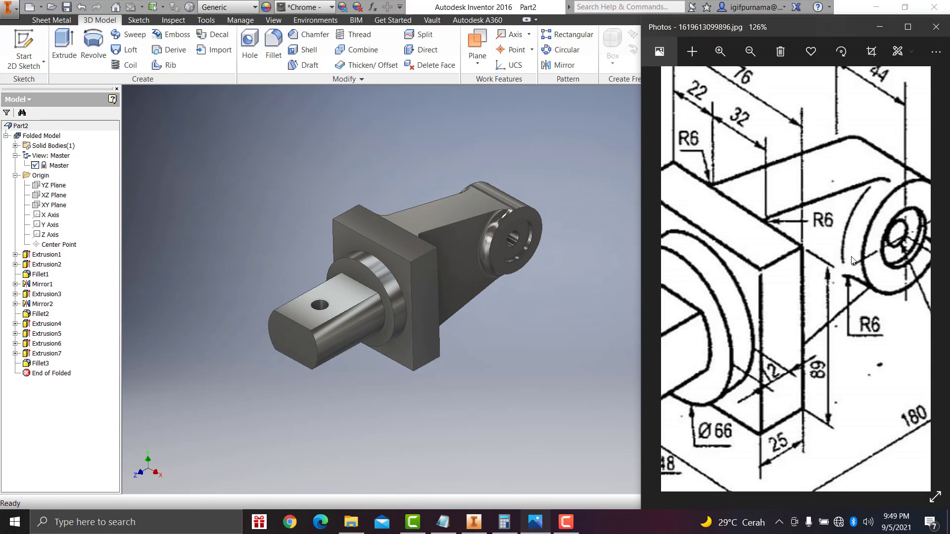